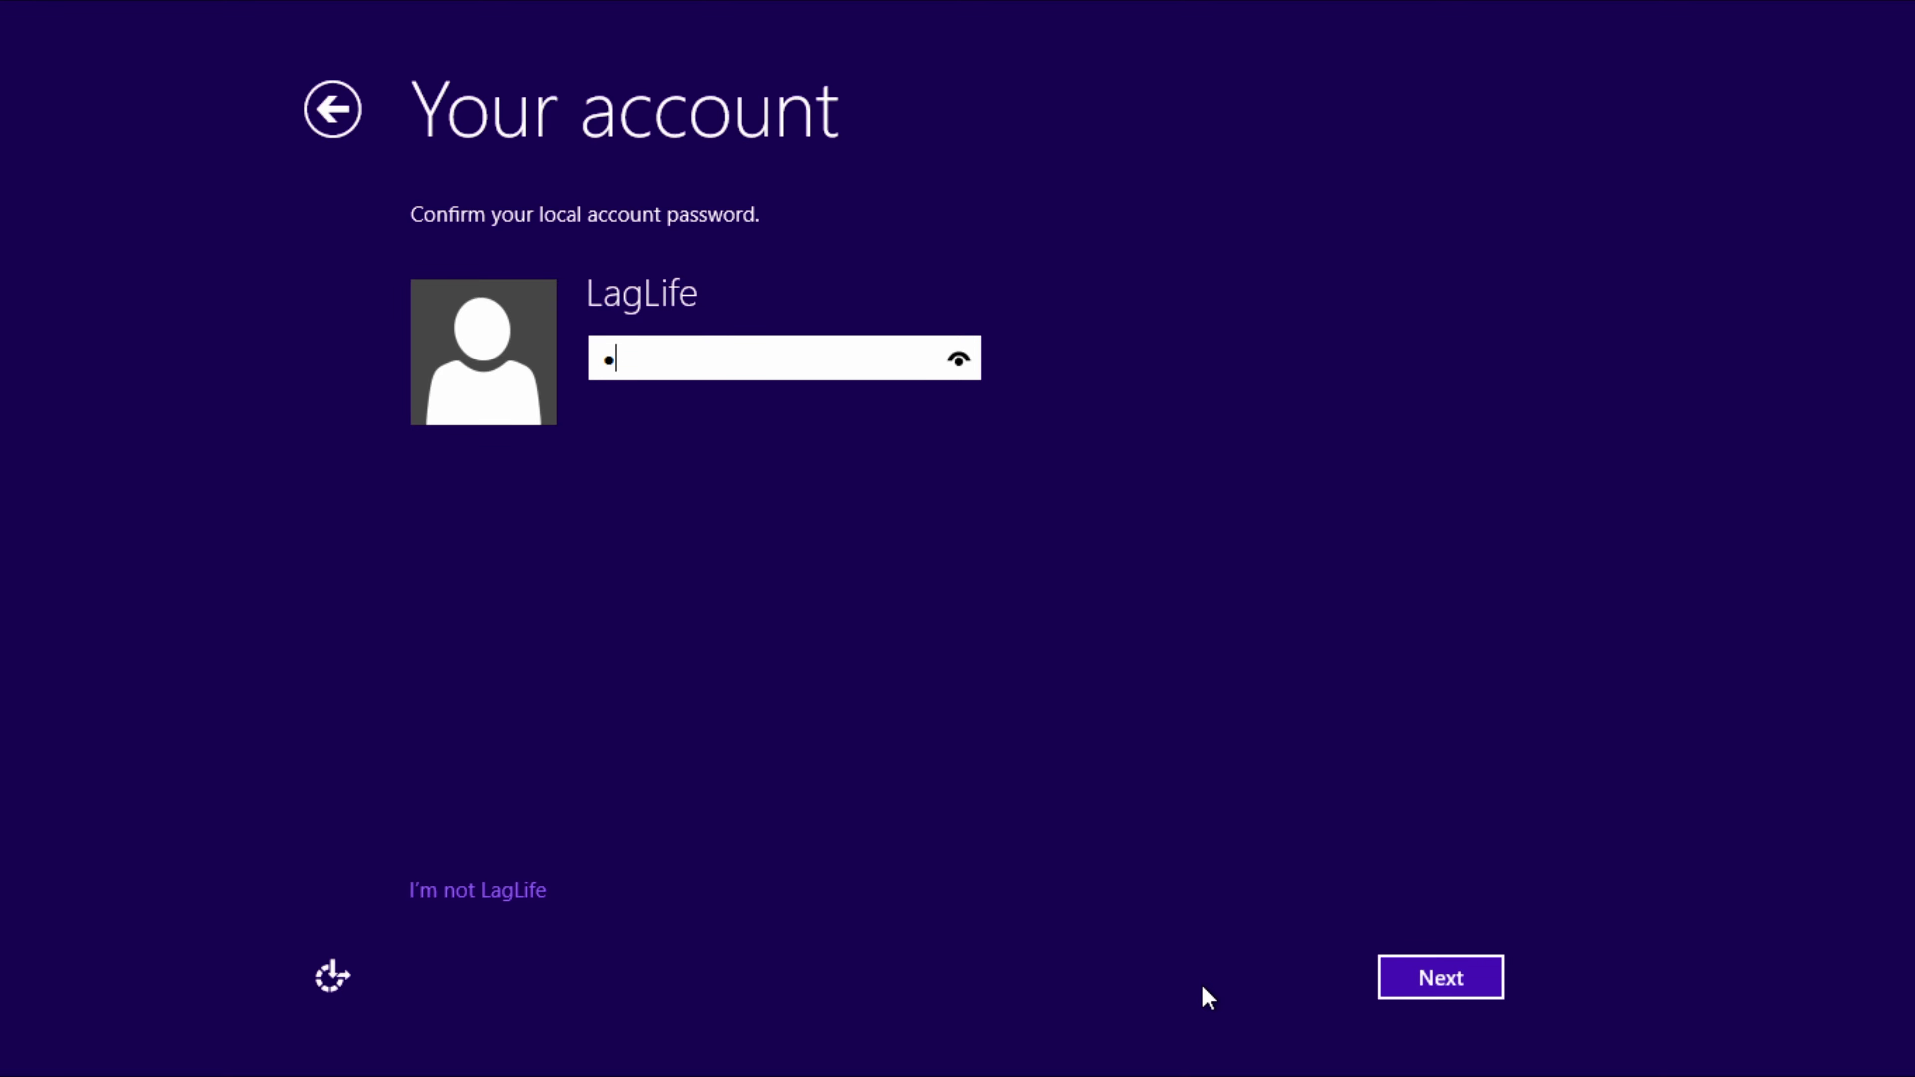
# Confirm the local account password and continue setup with the existing account.
pyautogui.press('Return')
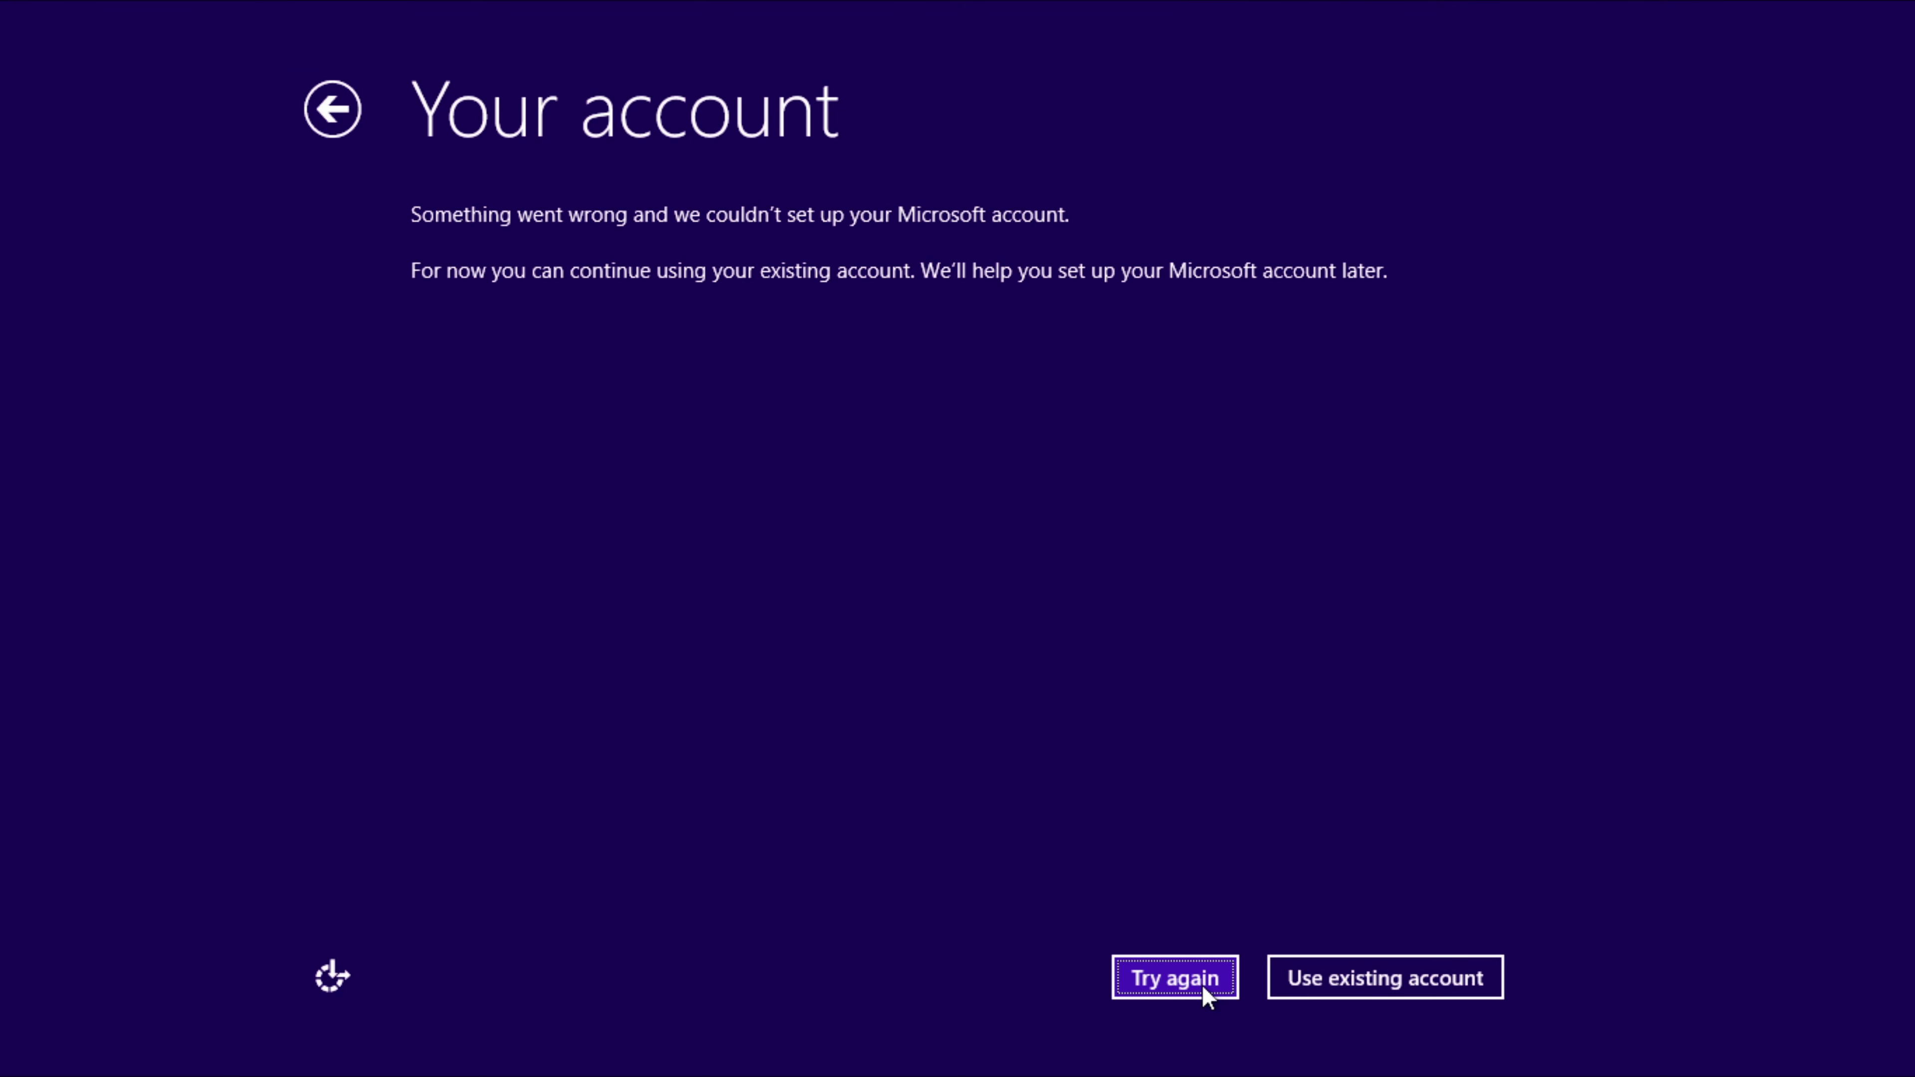
pyautogui.click(1380, 973)
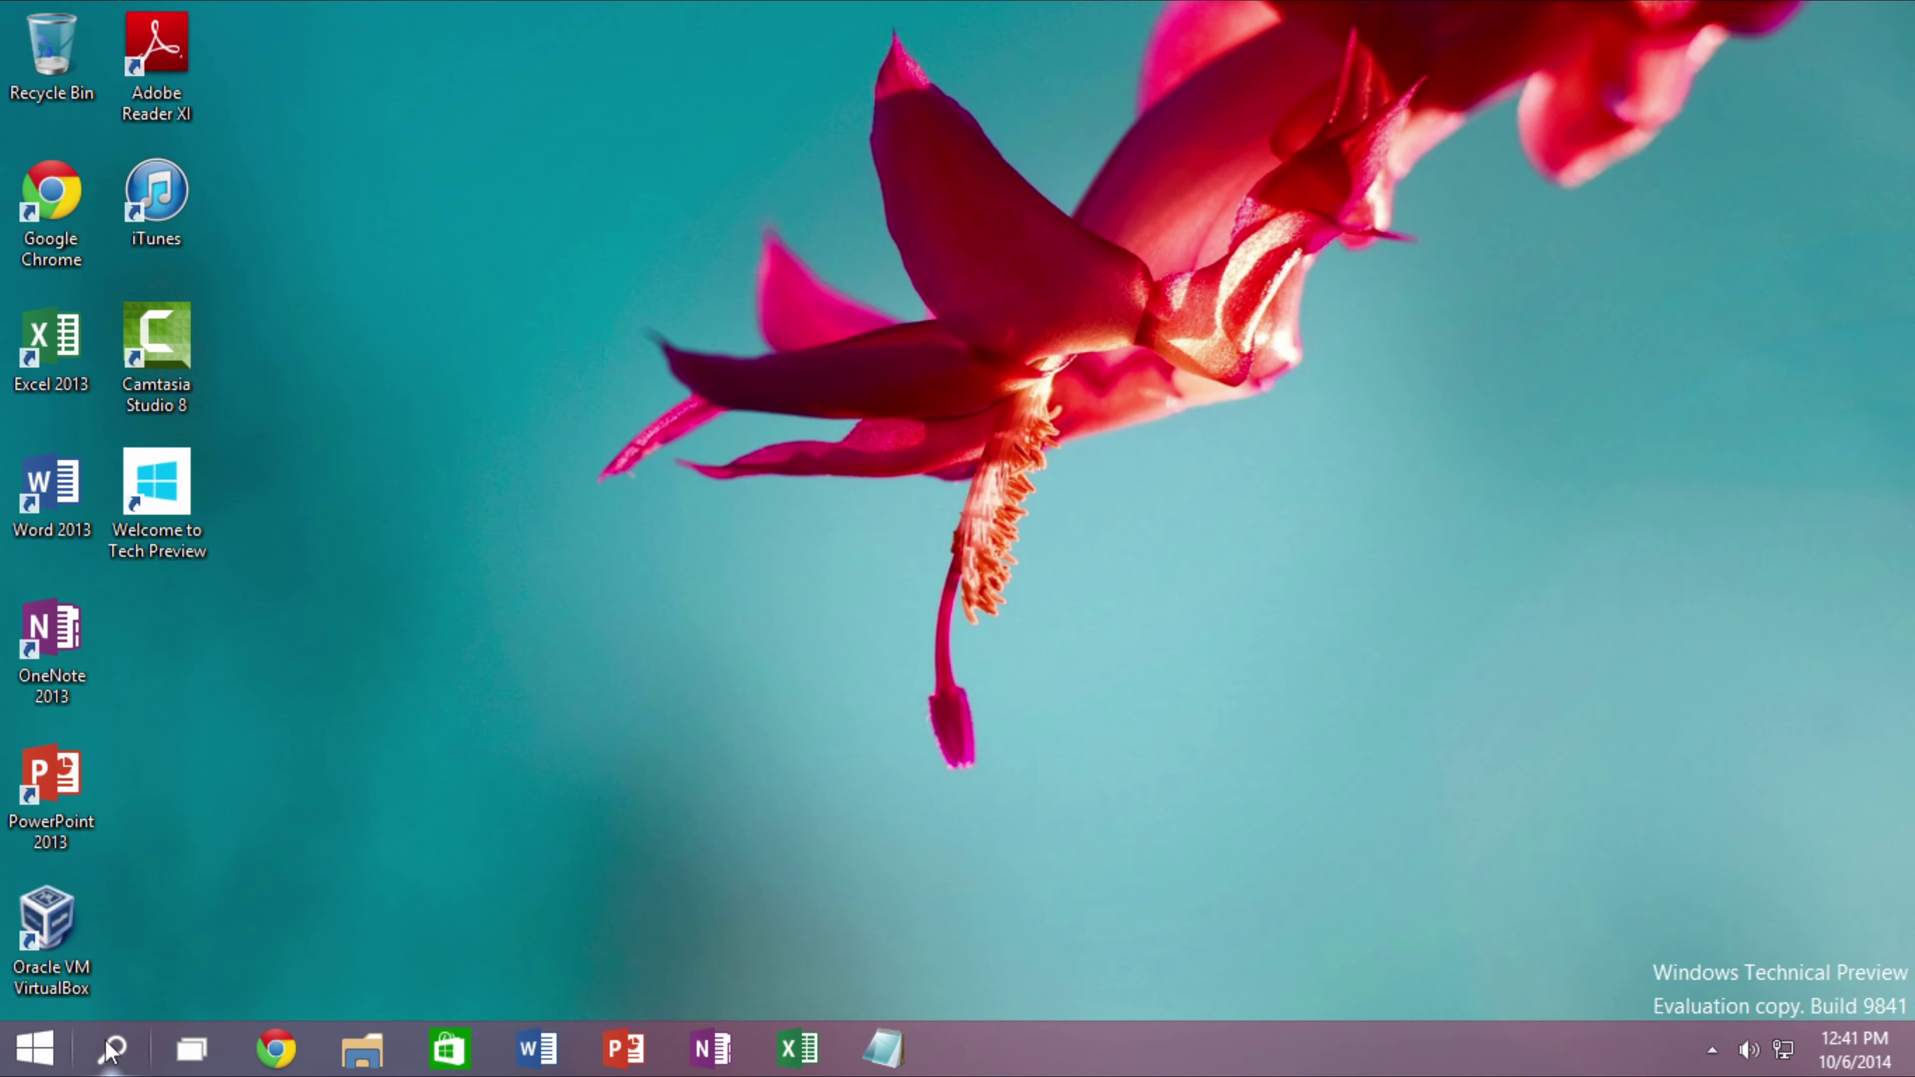
# Examine the full list of installed apps in the Start menu and close the menu.
pyautogui.click(35, 1049)
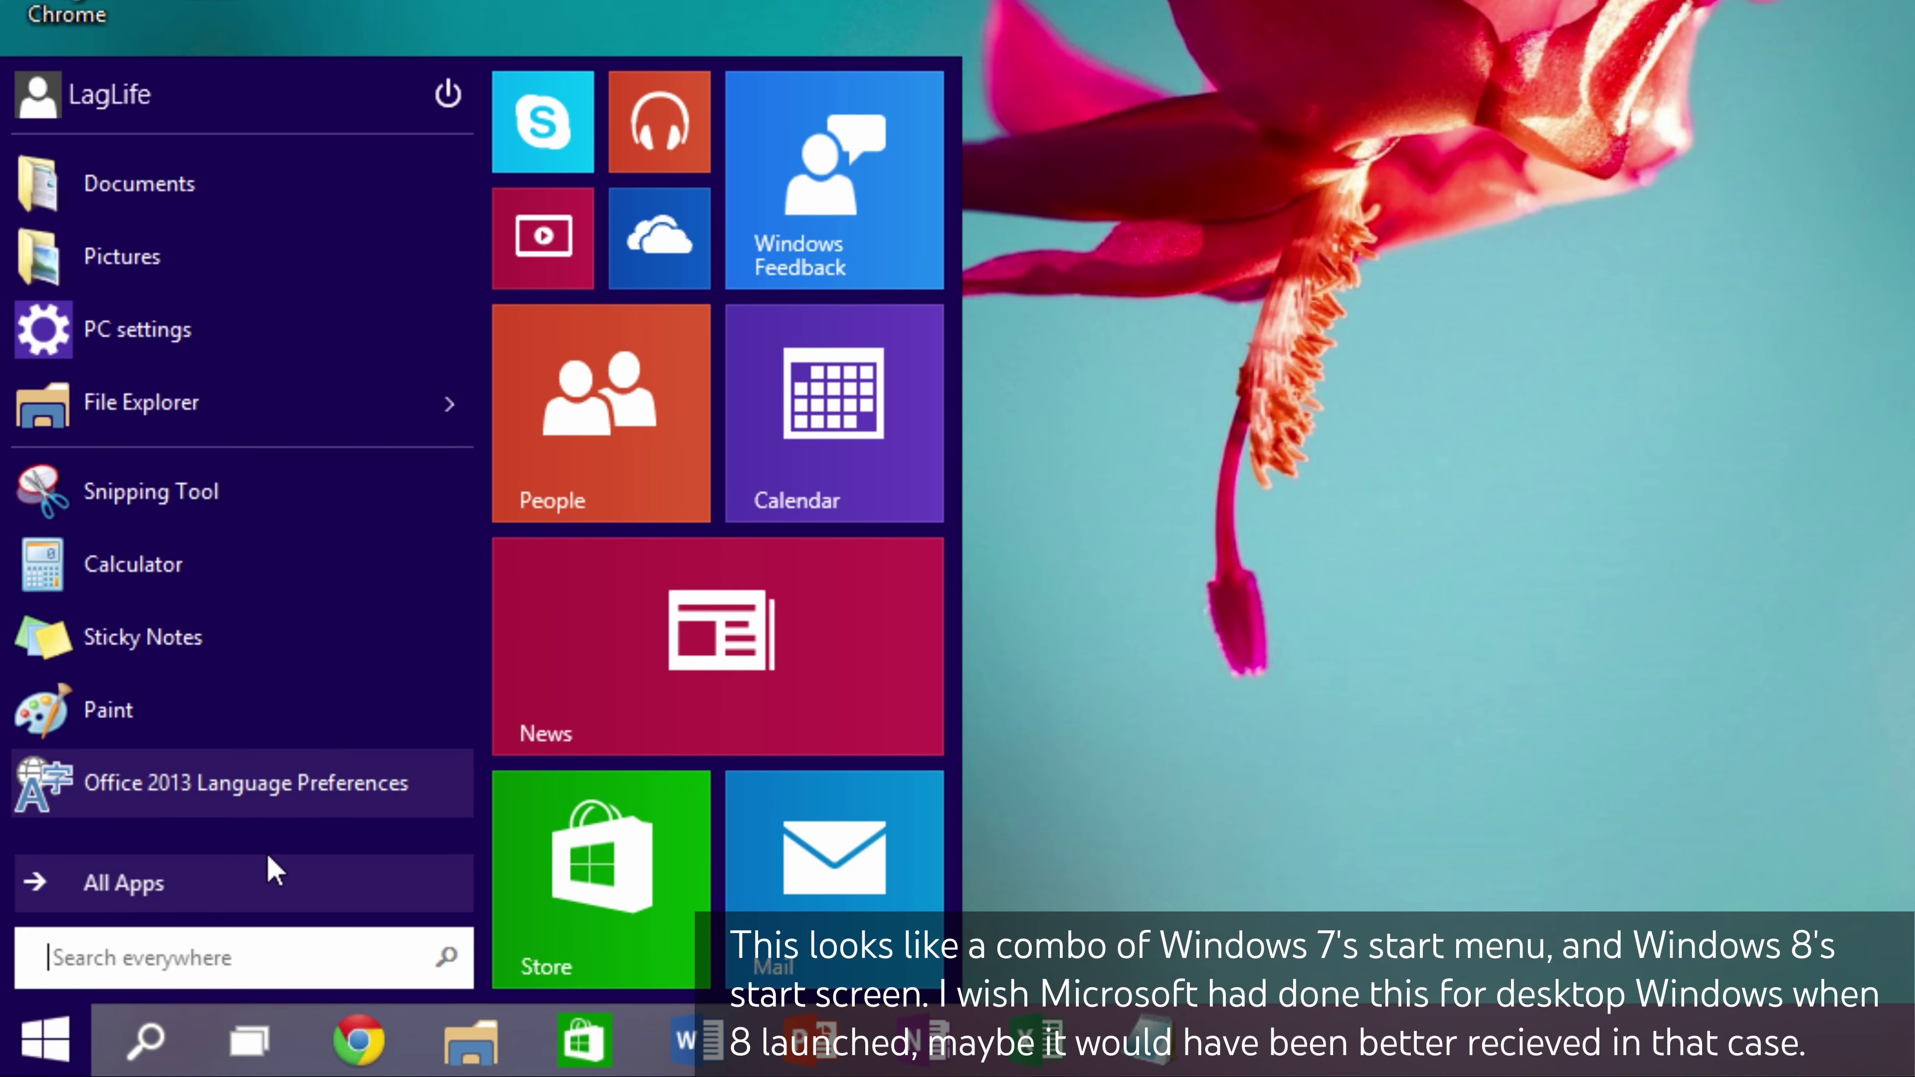
pyautogui.click(264, 875)
pyautogui.scroll(-10, 205, 589)
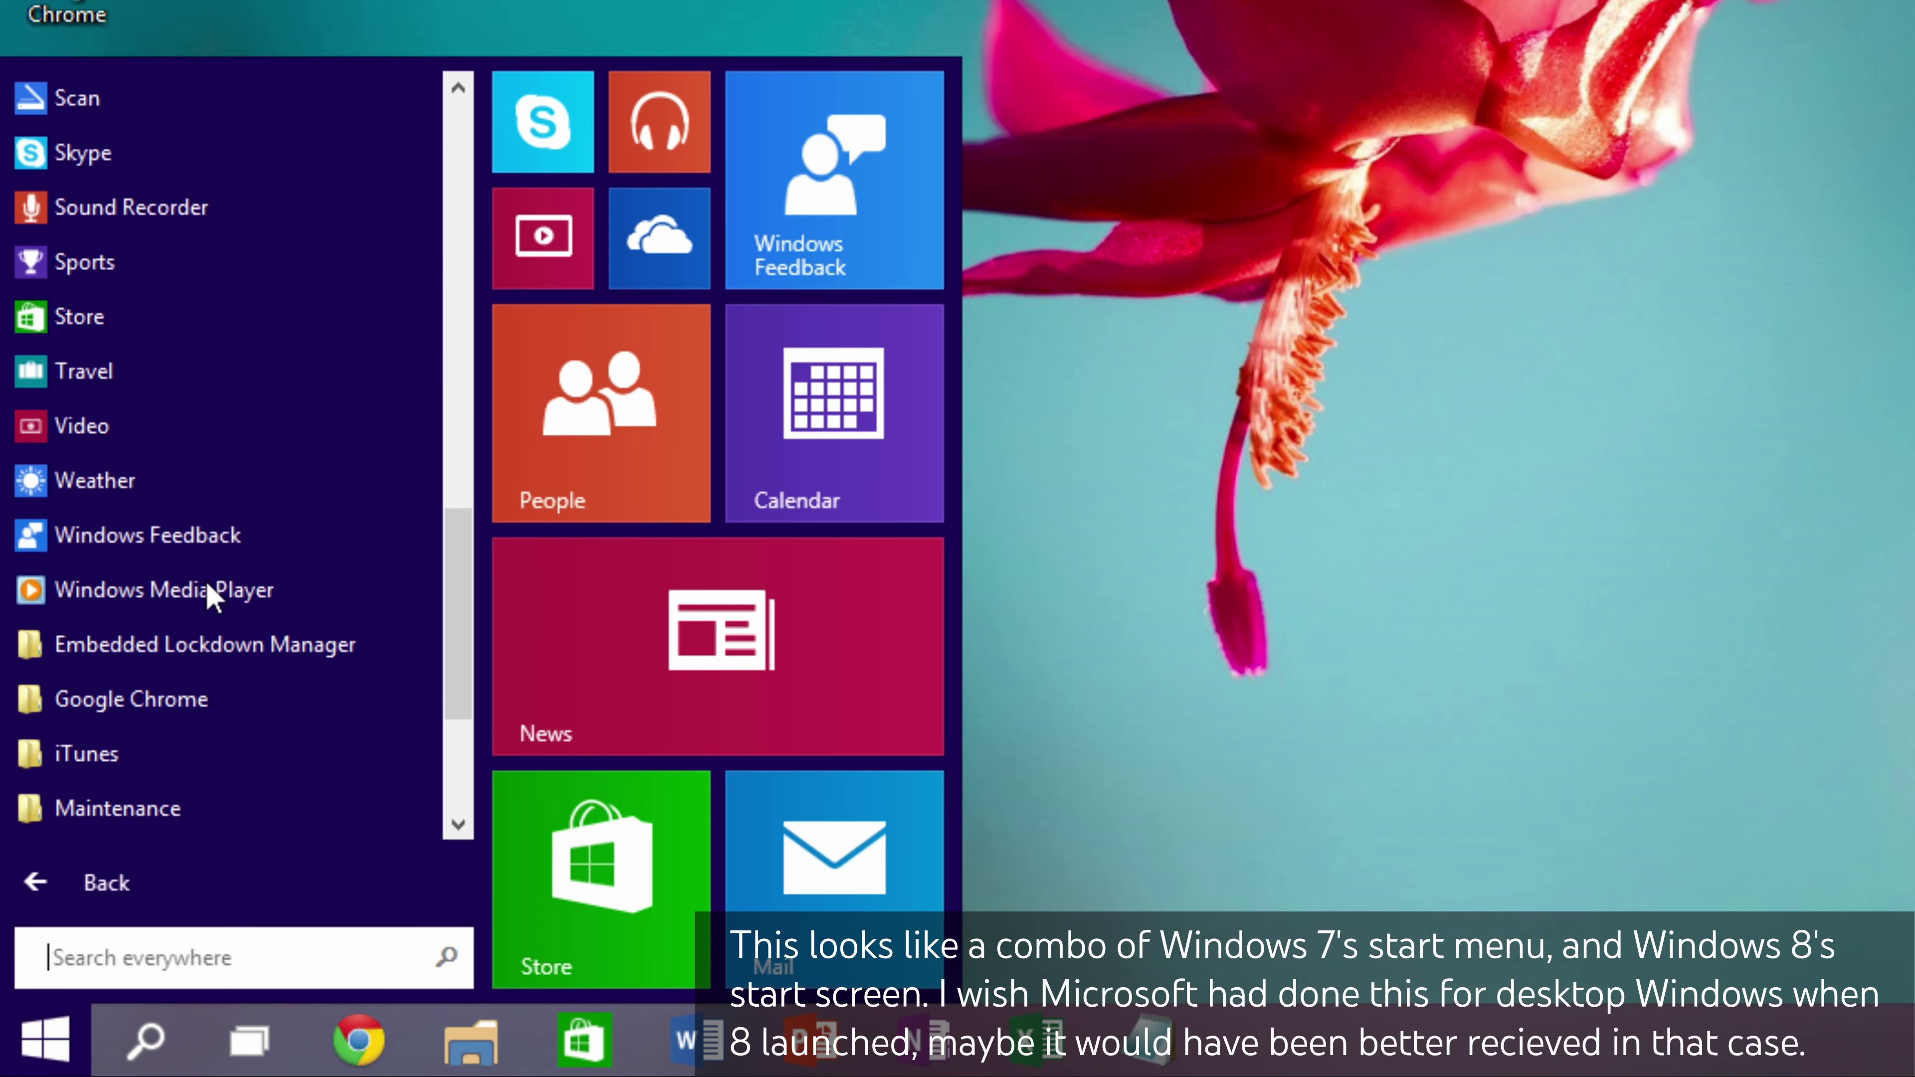
pyautogui.scroll(10, 207, 583)
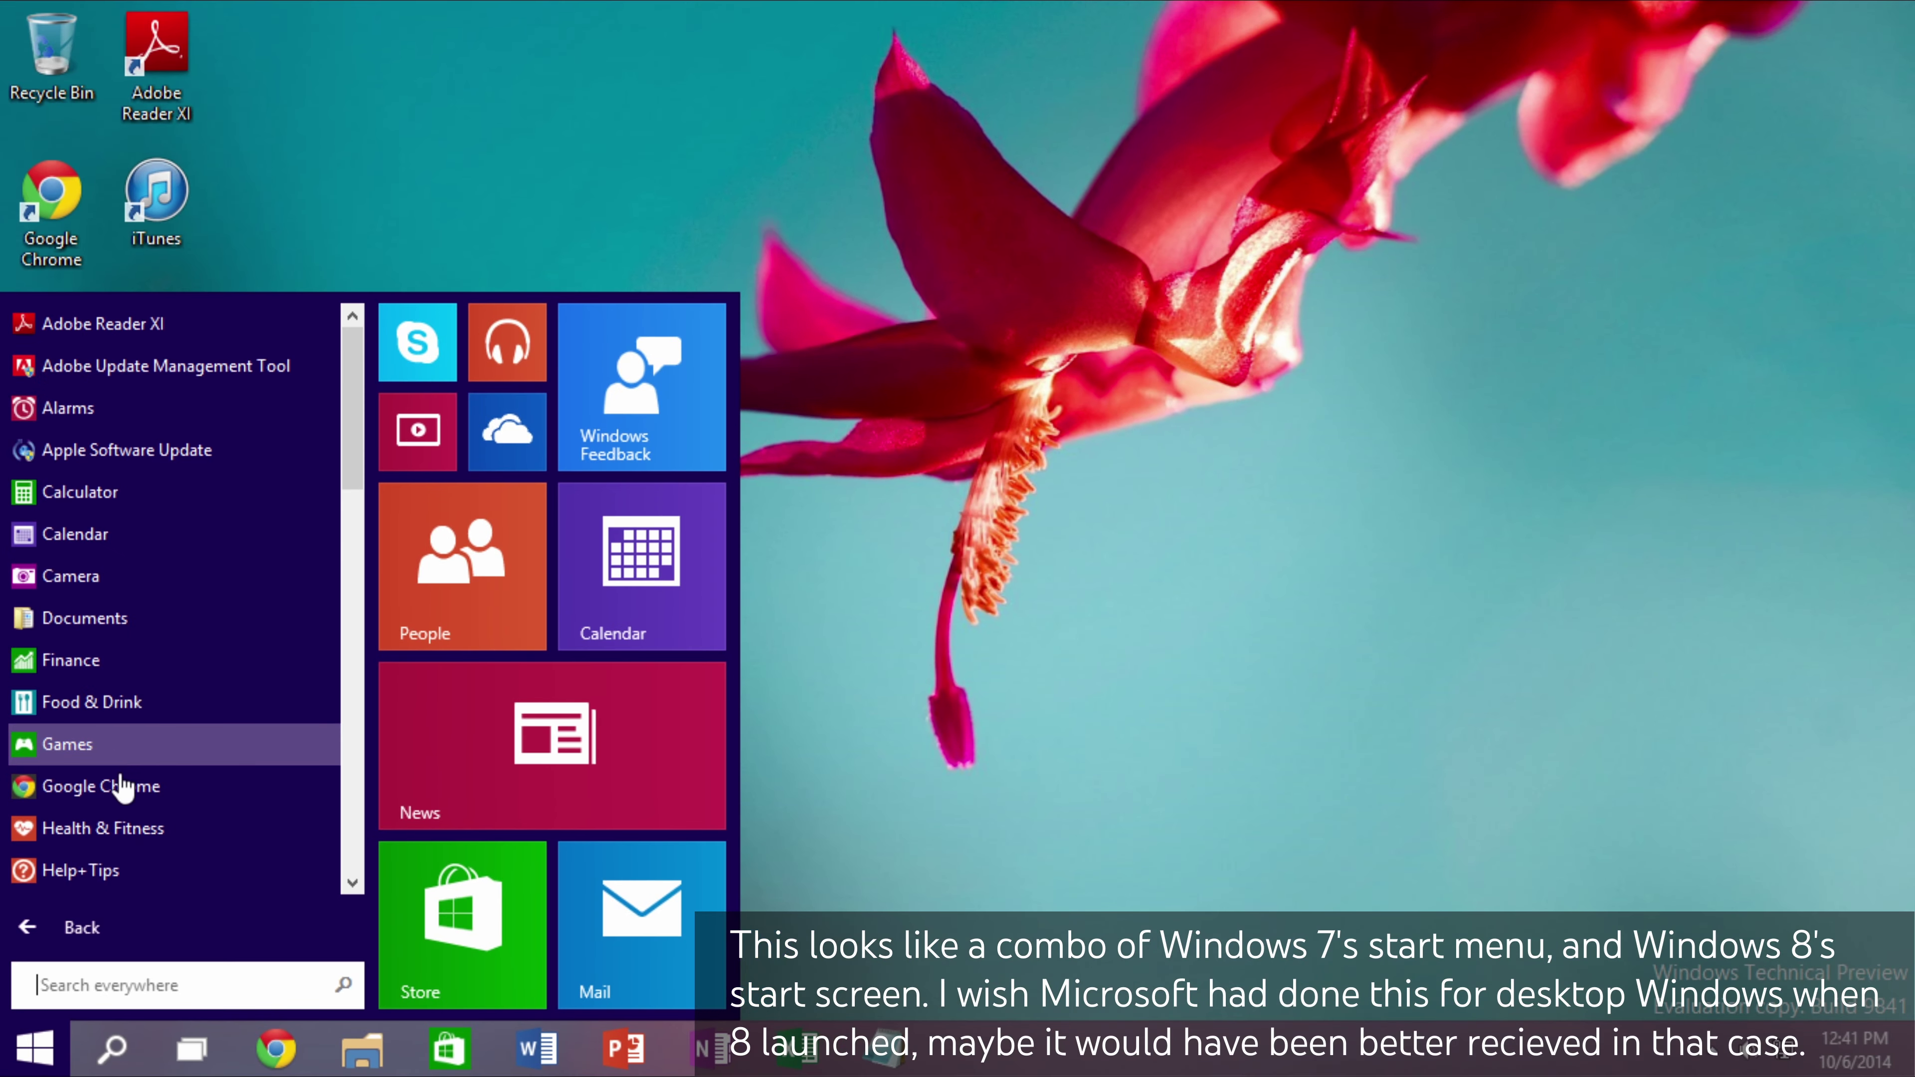
pyautogui.click(973, 652)
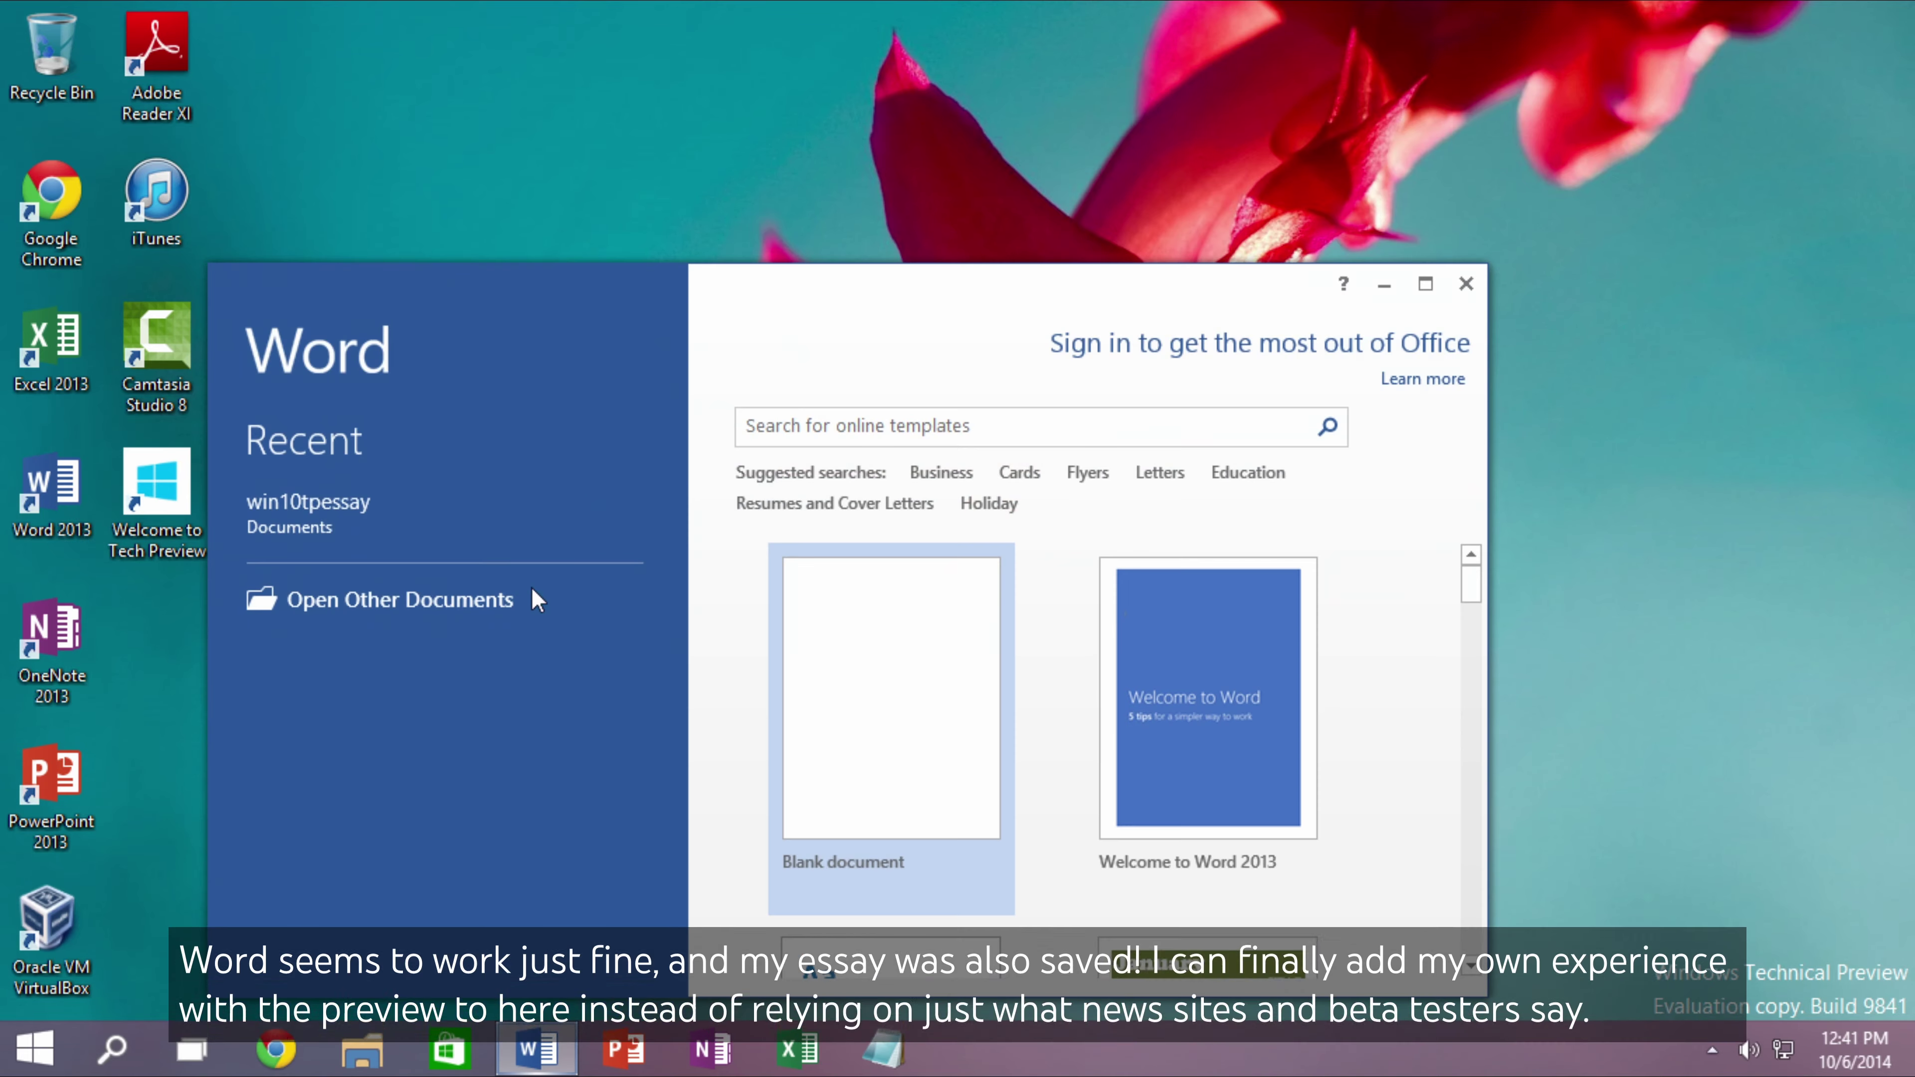
# Open the recent Word document win10tpessay and skim through its text from beginning to end.
pyautogui.click(317, 514)
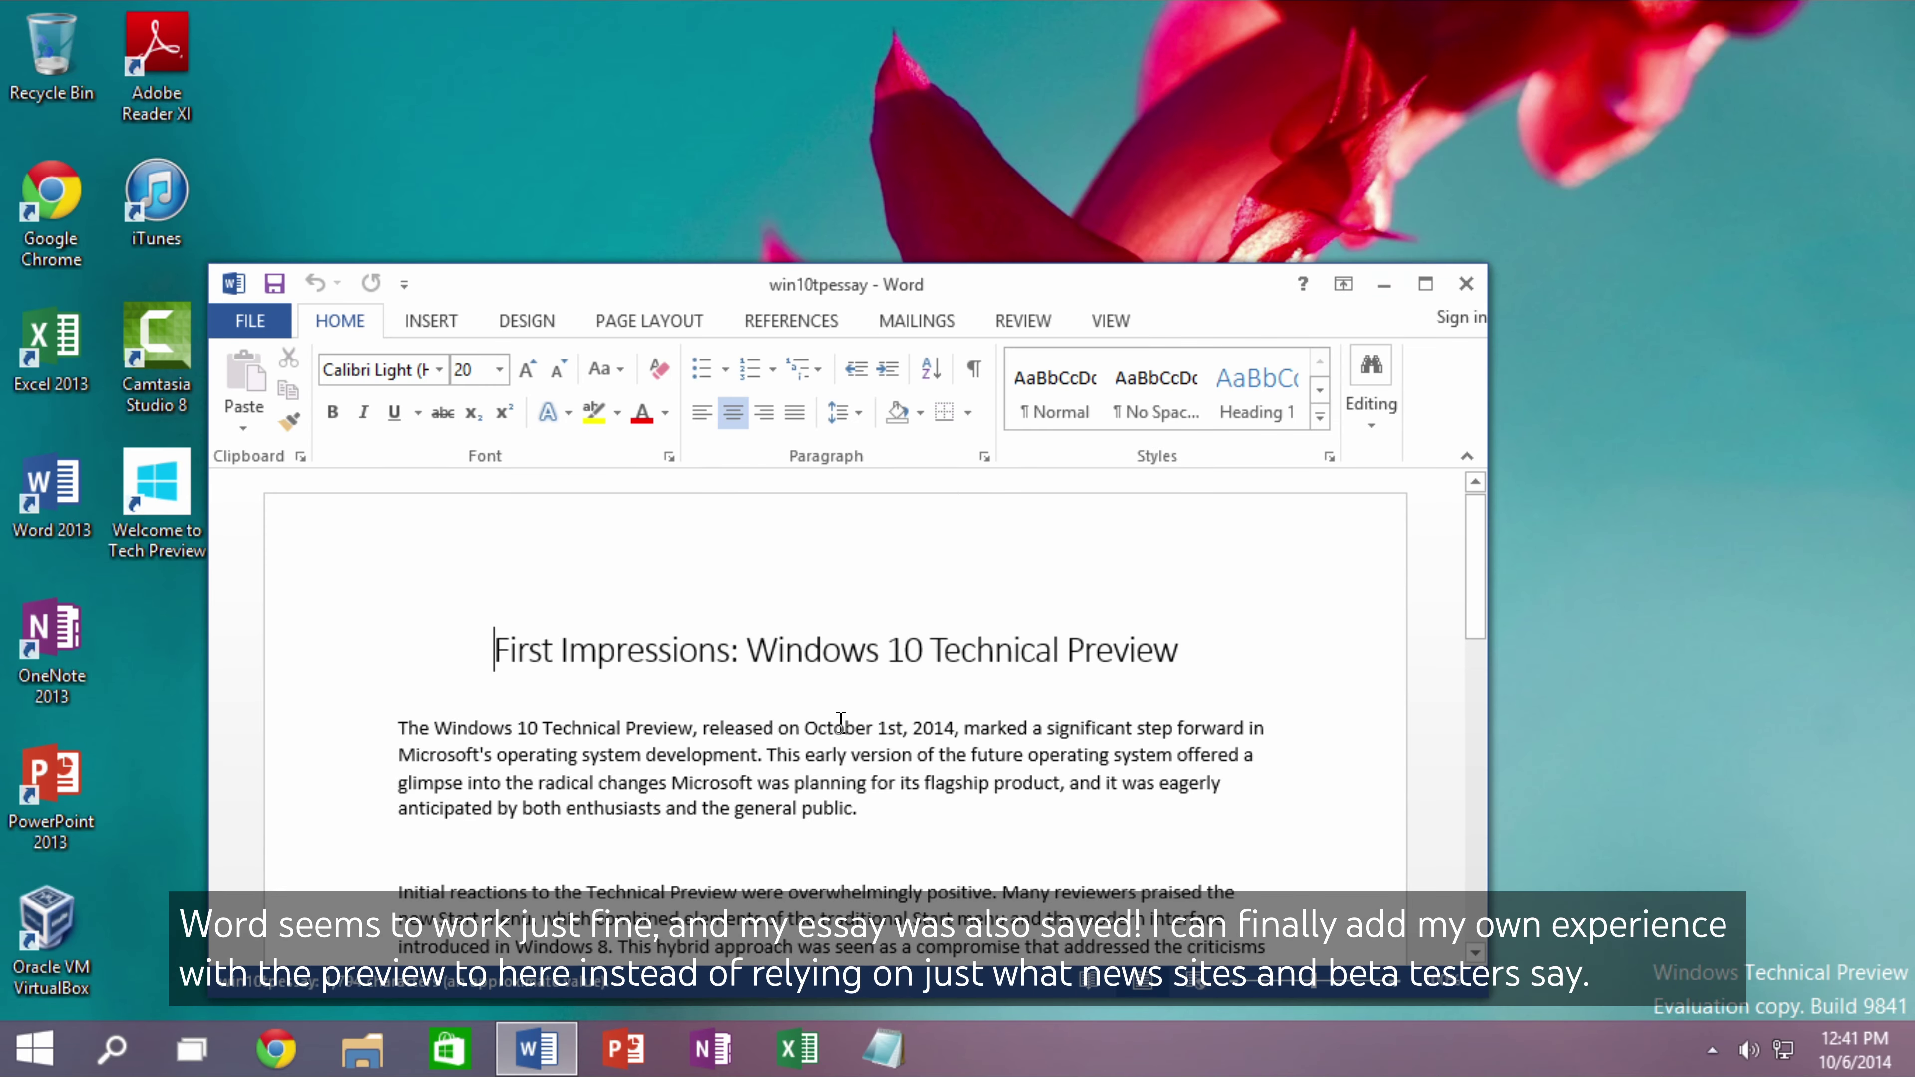
pyautogui.scroll(-3, 843, 723)
pyautogui.click(855, 778)
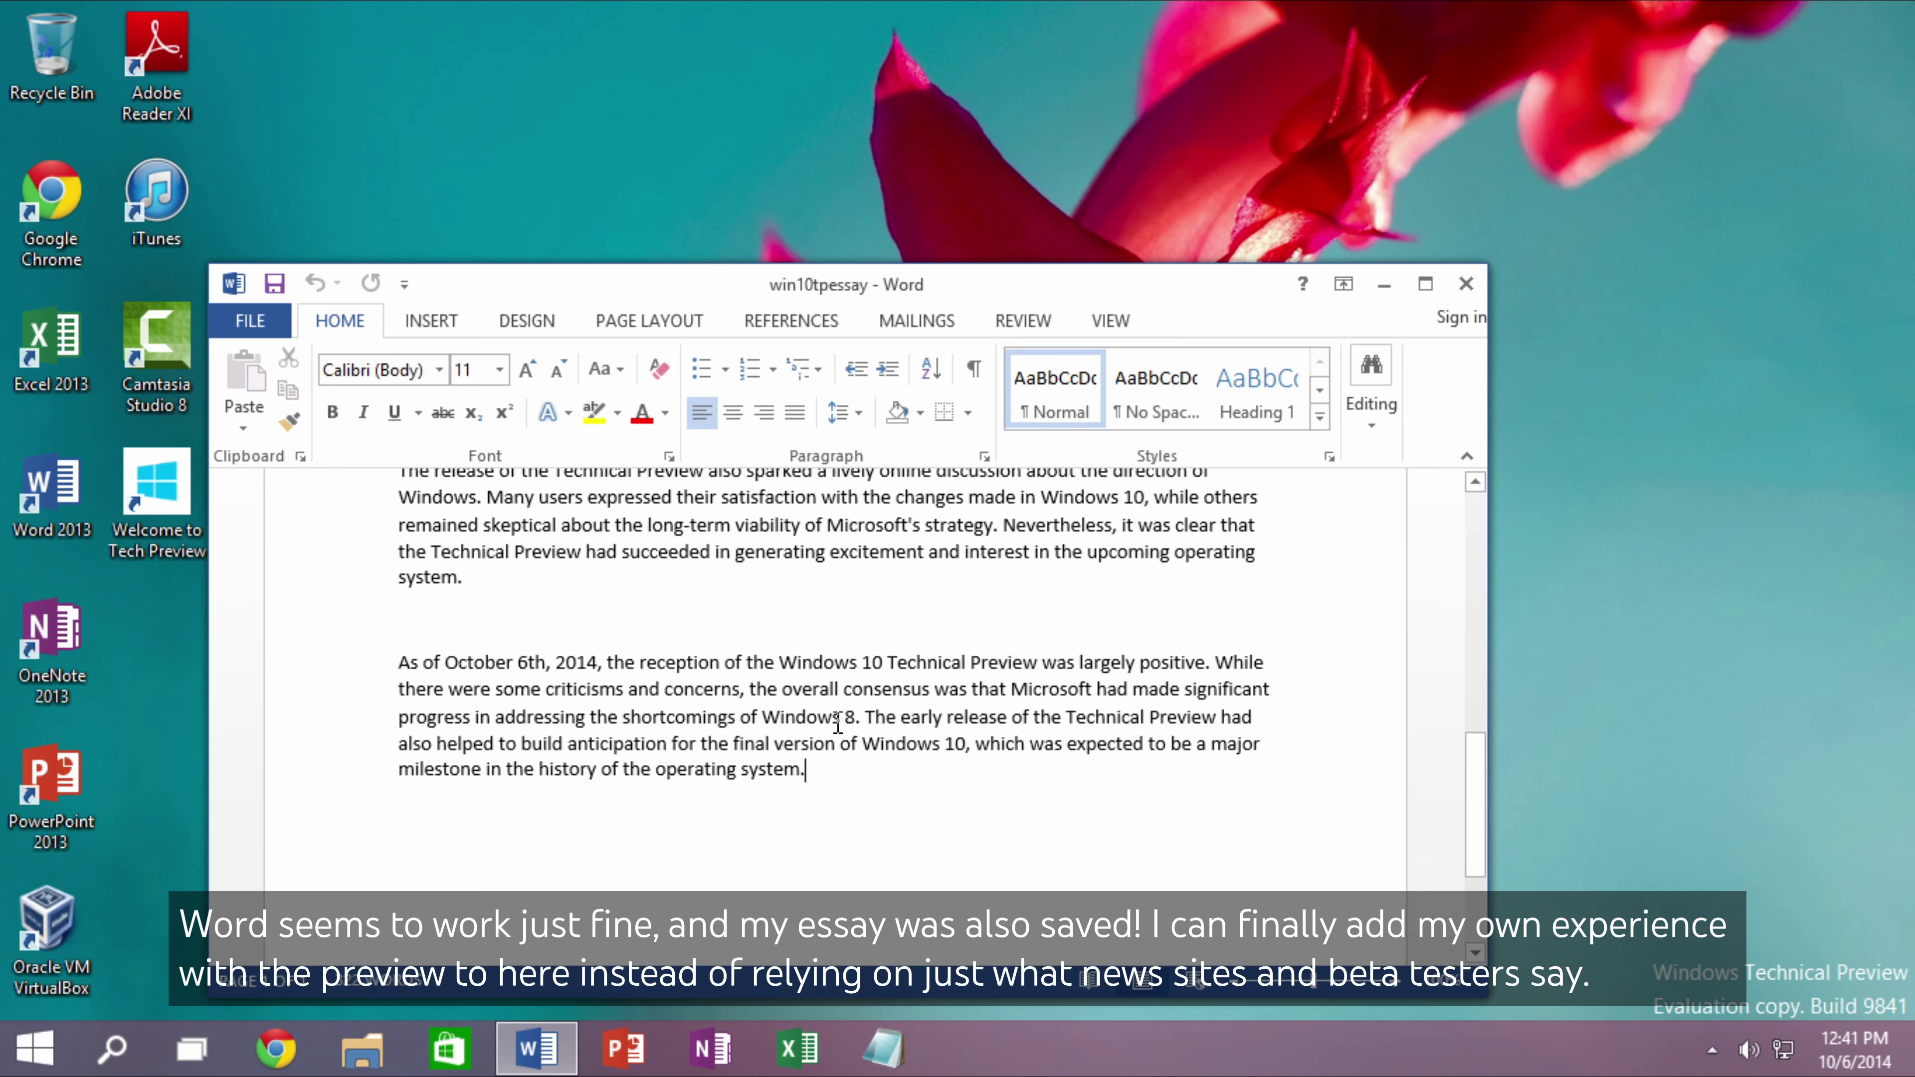
pyautogui.scroll(2, 832, 699)
pyautogui.scroll(8, 832, 699)
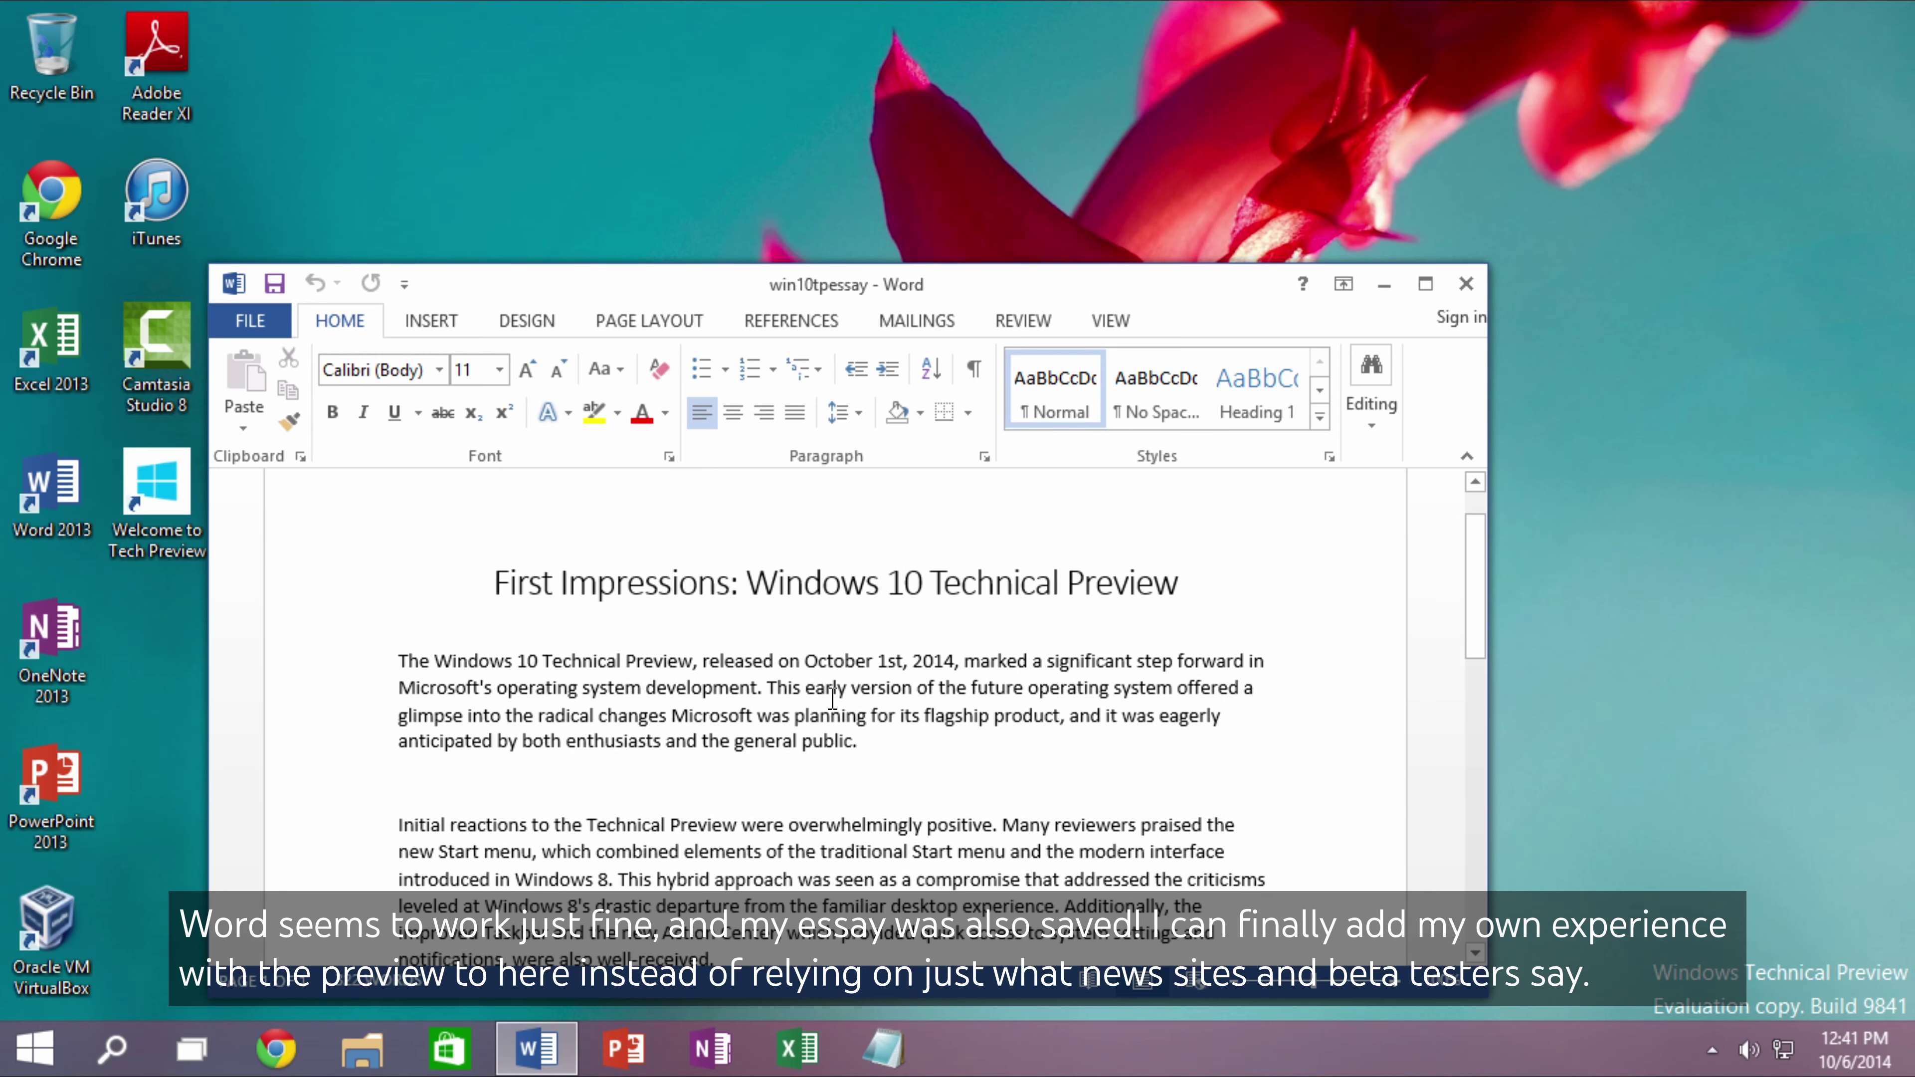
# Move the Word document window partly past the right edge of the desktop.
pyautogui.moveTo(566, 296); pyautogui.dragTo(962, 302)
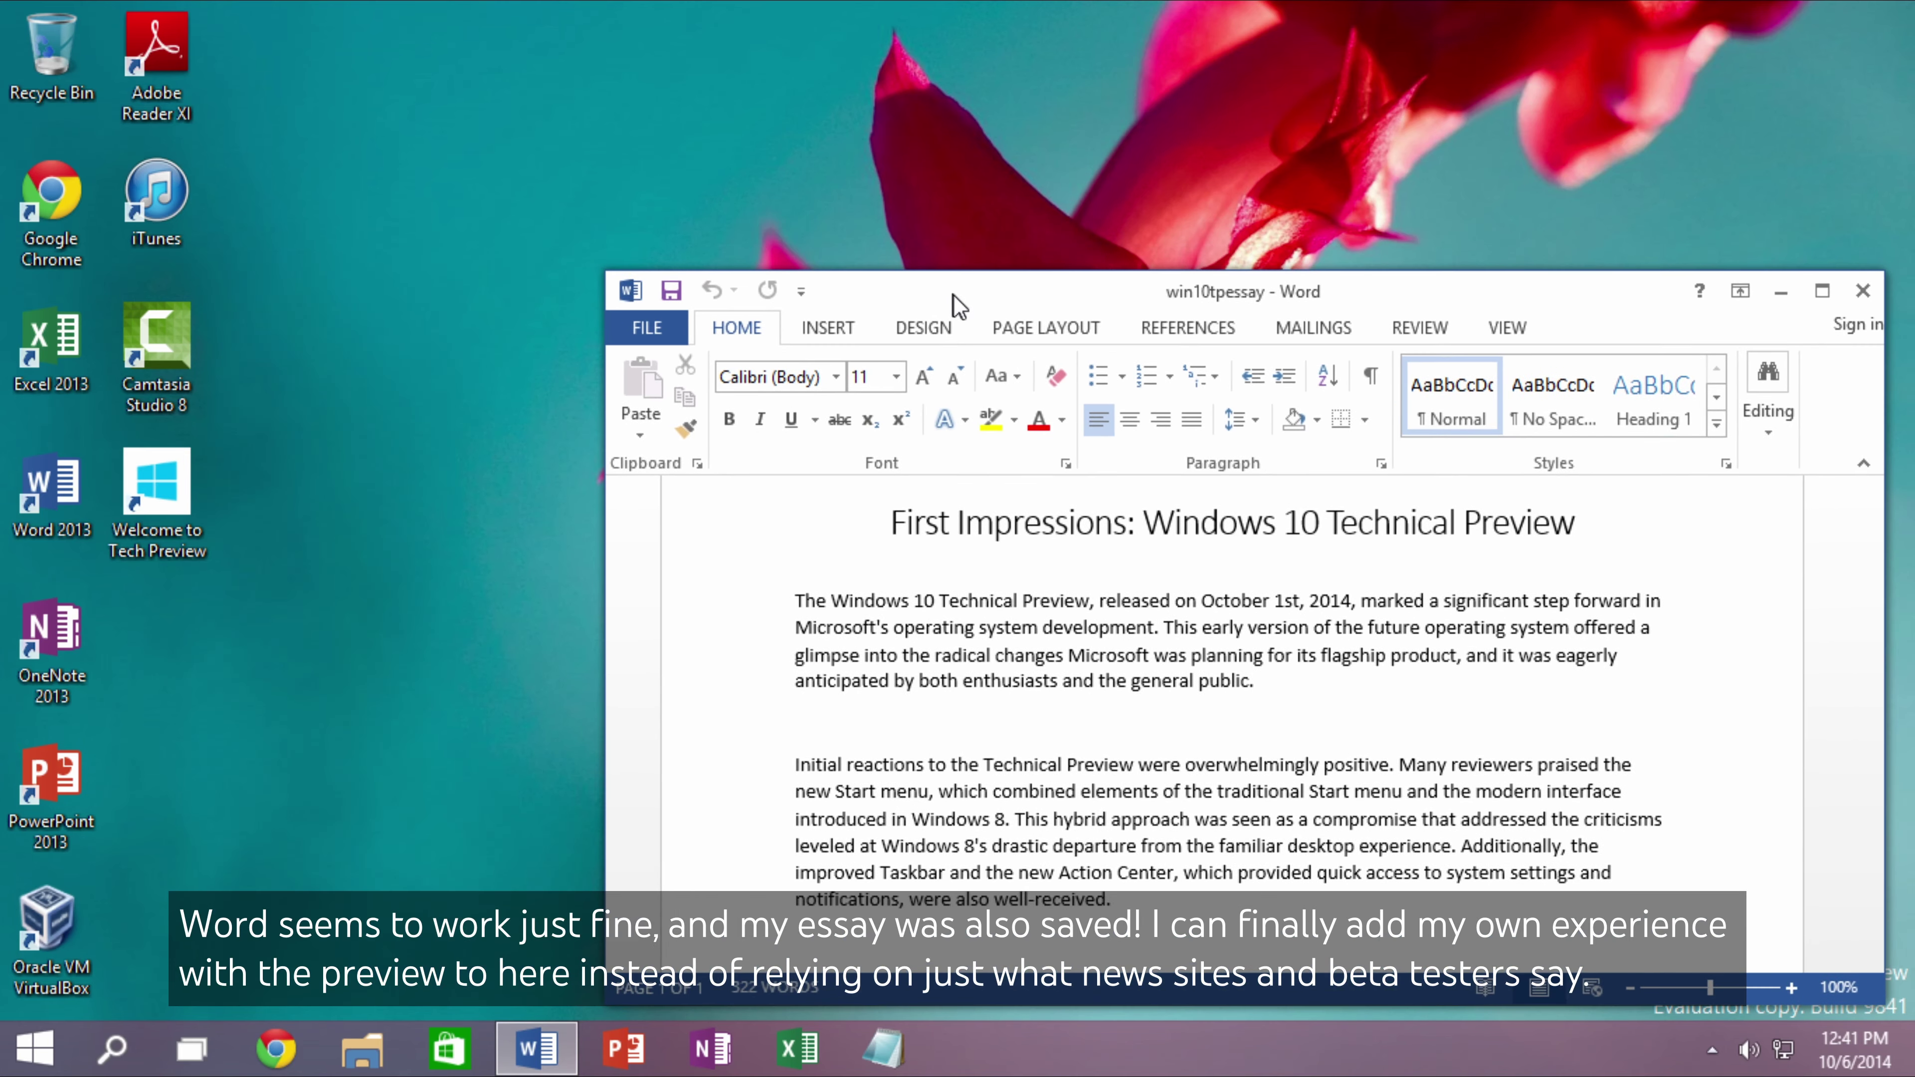
pyautogui.press('super')
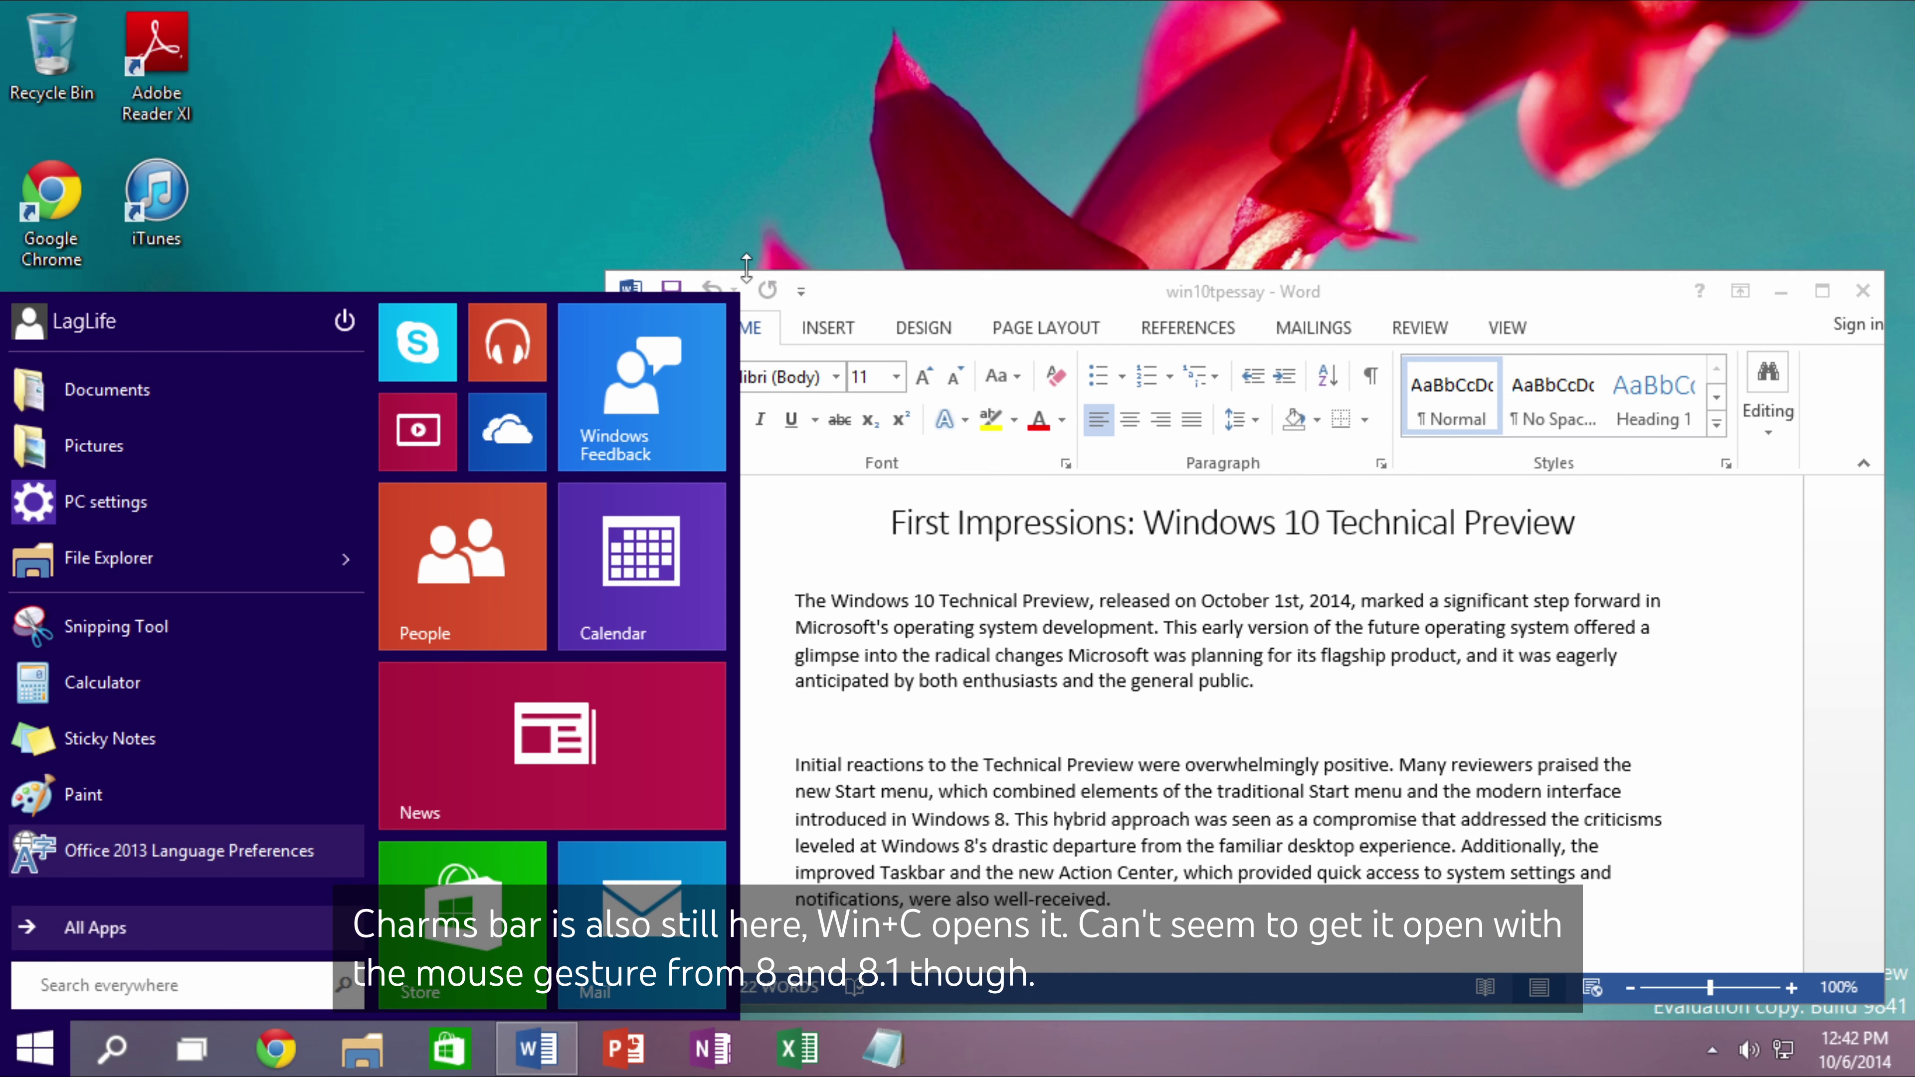
pyautogui.moveTo(734, 272); pyautogui.dragTo(724, 343)
pyautogui.moveTo(881, 277); pyautogui.dragTo(1241, 233)
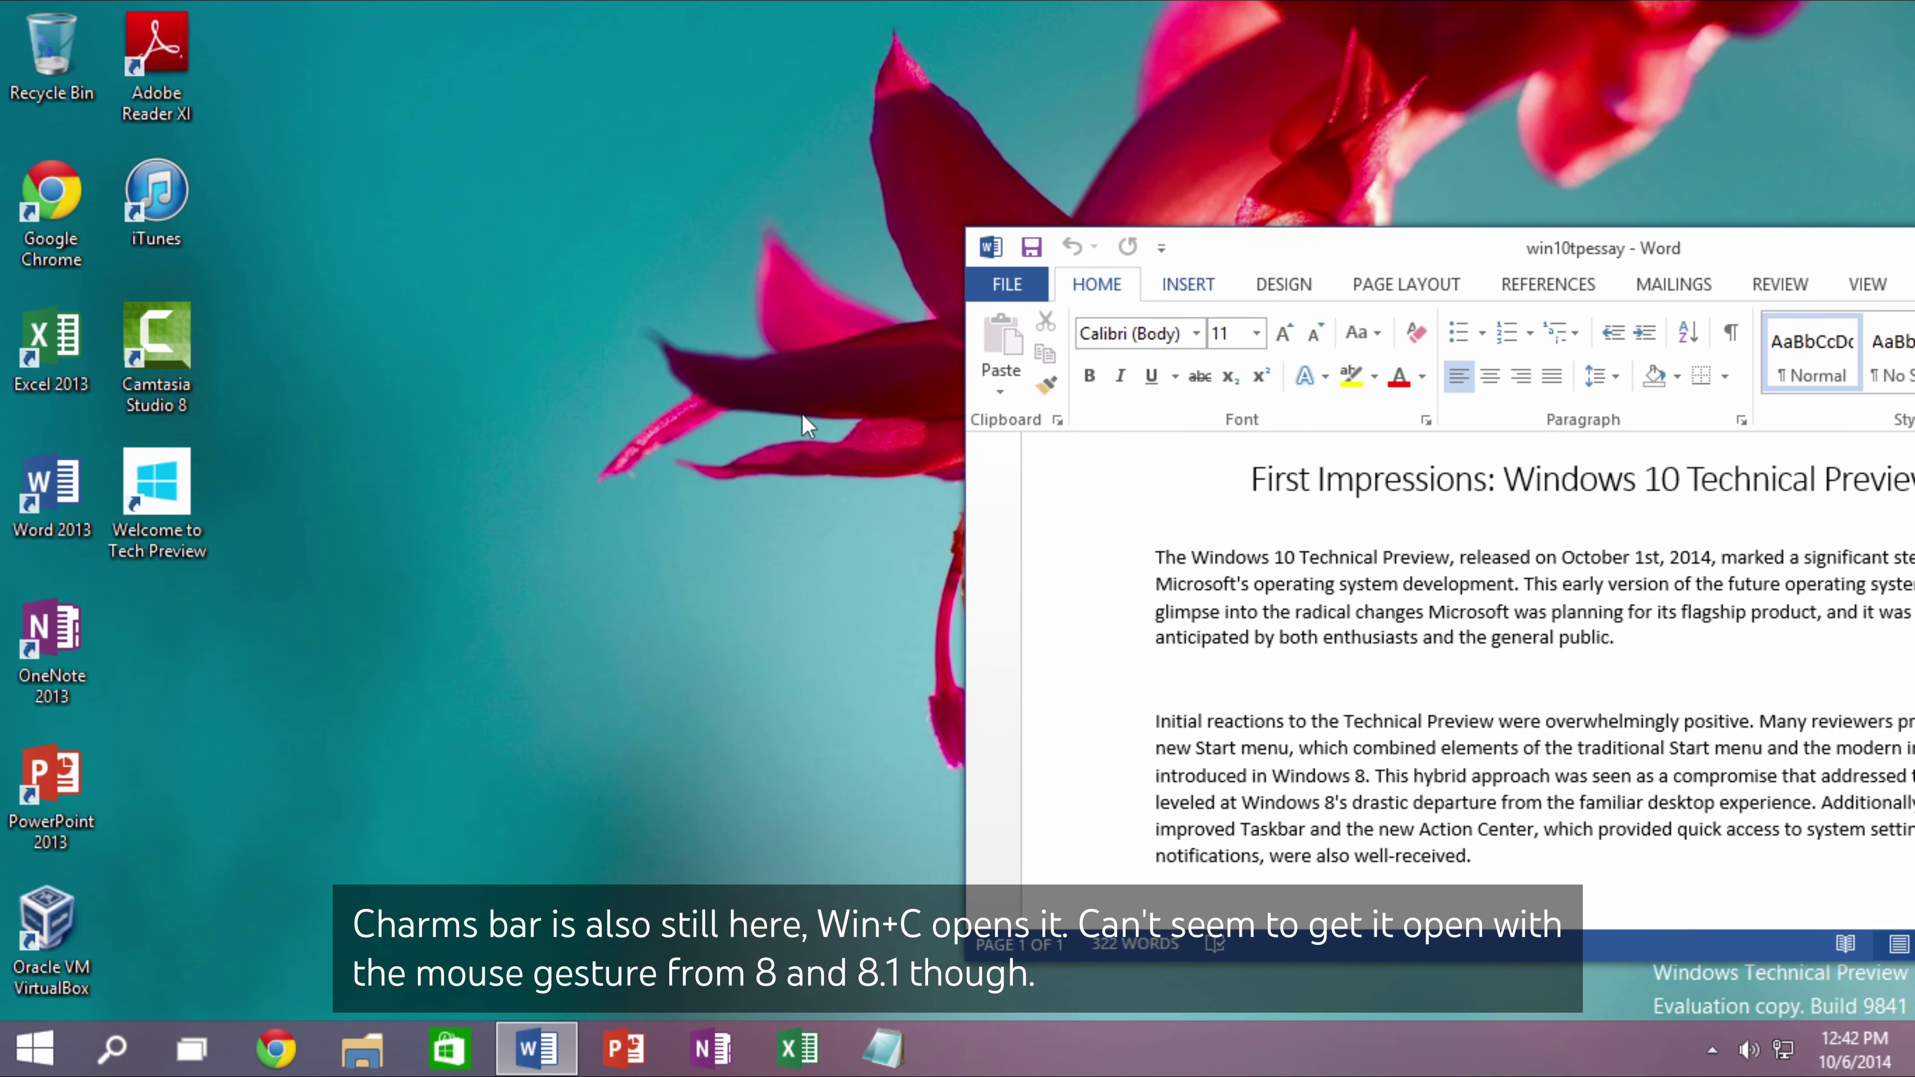
# Rearrange the Start menu tiles so News sits above Calendar and Store, with People beside Mail.
pyautogui.click(47, 1036)
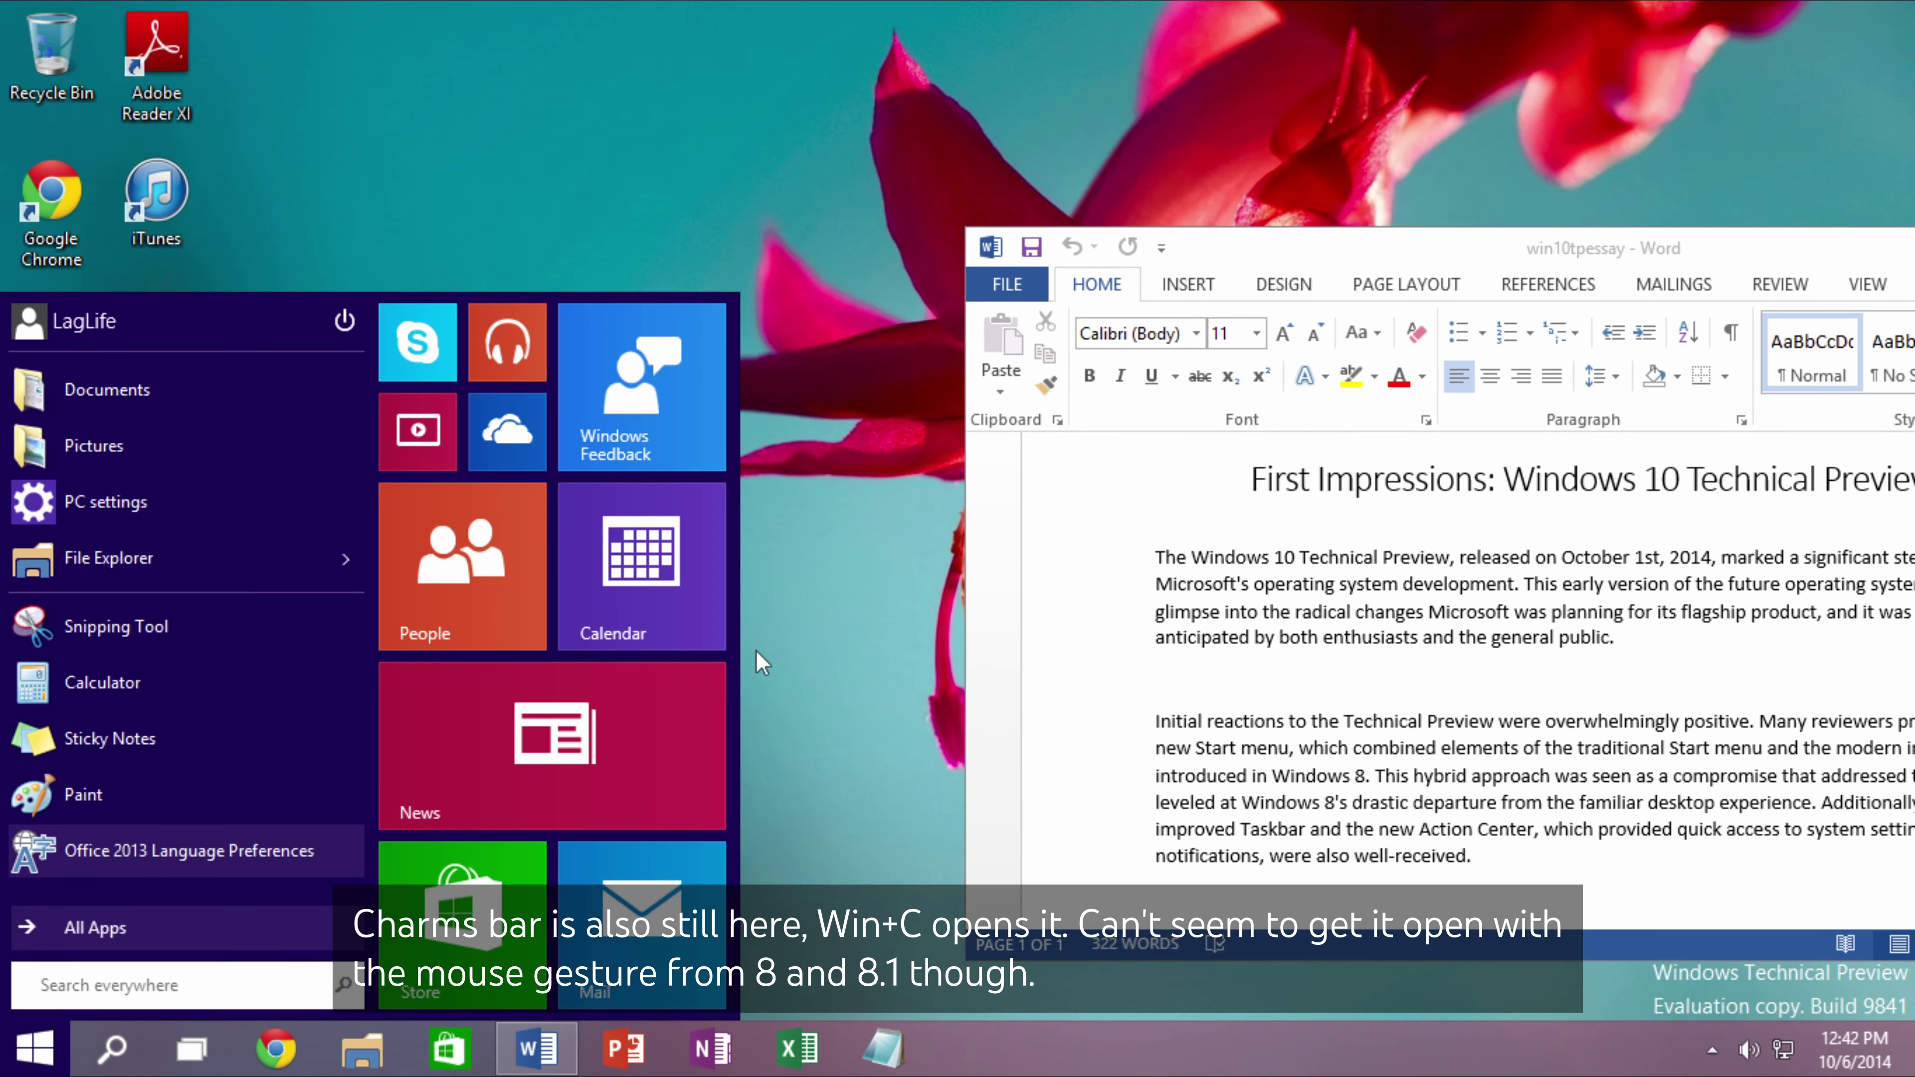
pyautogui.moveTo(544, 799); pyautogui.dragTo(494, 614)
pyautogui.moveTo(469, 739); pyautogui.dragTo(490, 905)
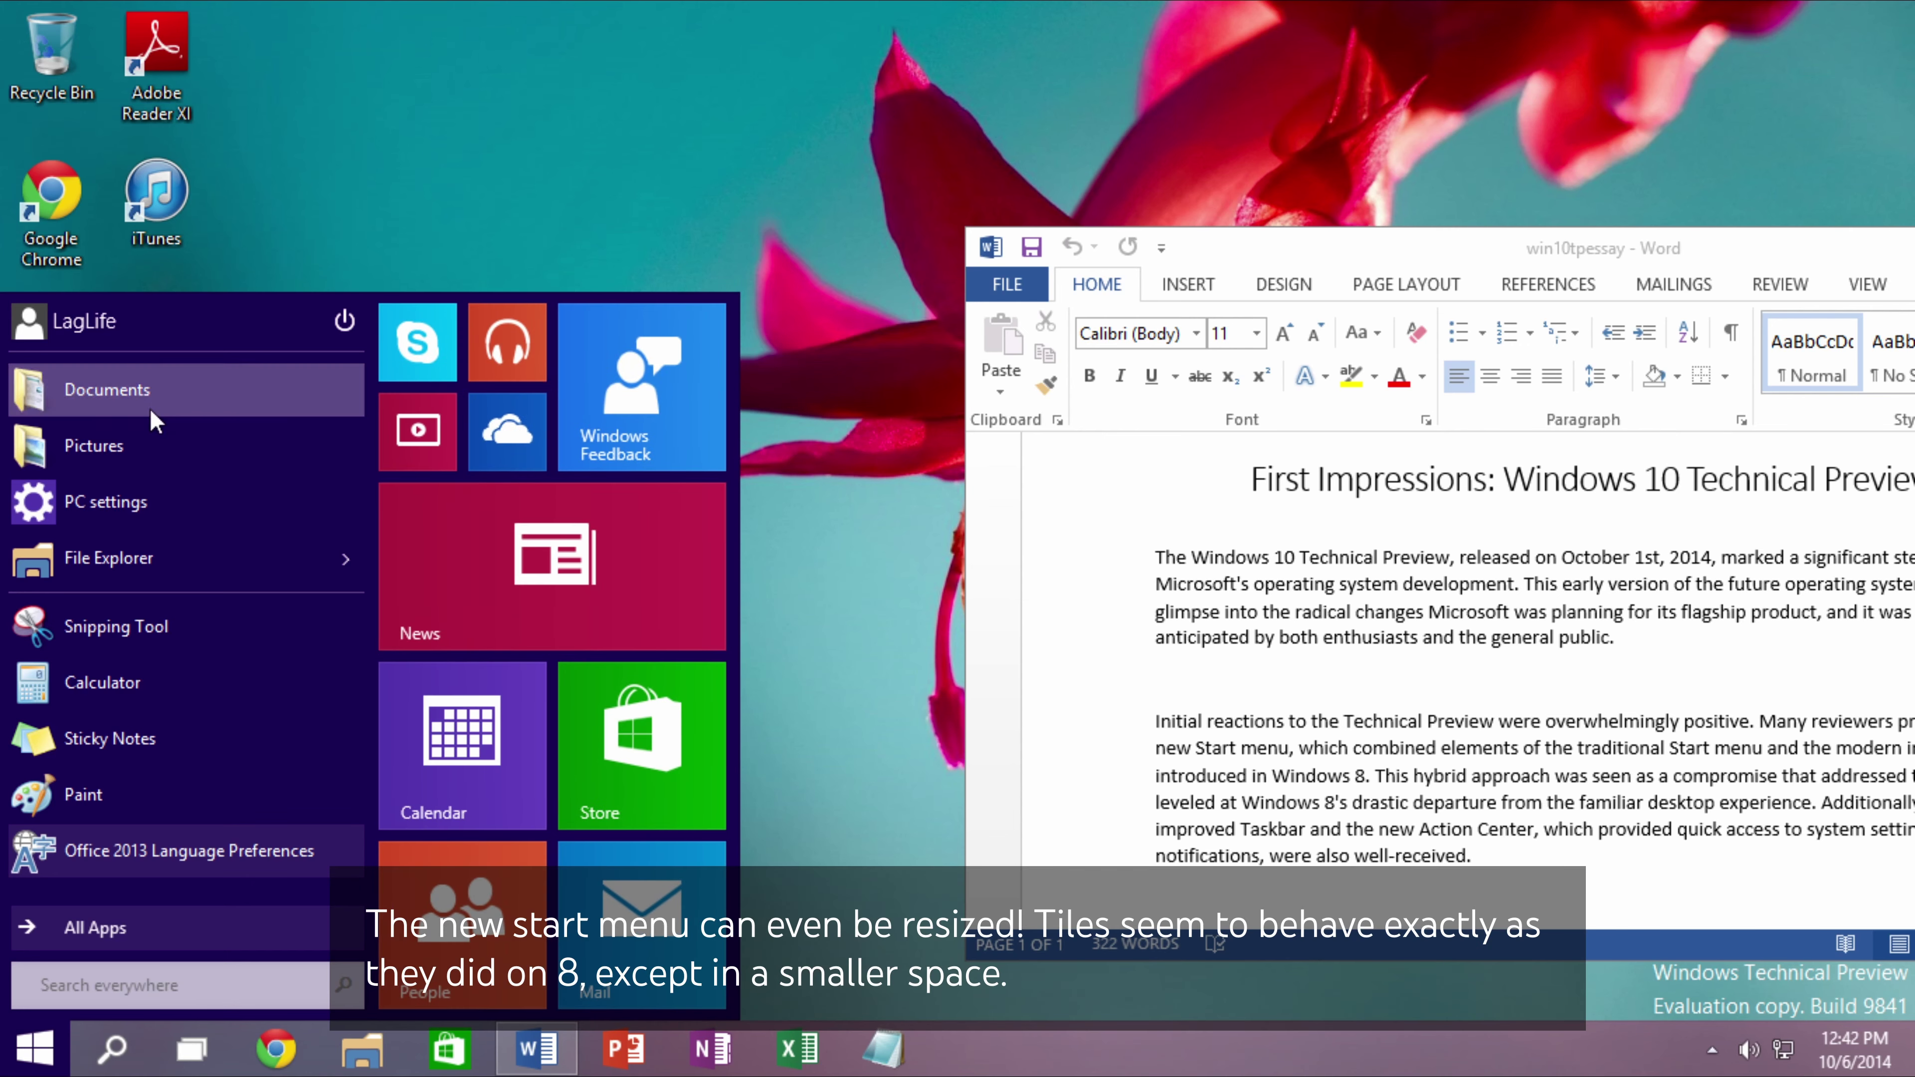
# Look through the Start menu's full app list and launch the Calculator app from it.
pyautogui.click(94, 929)
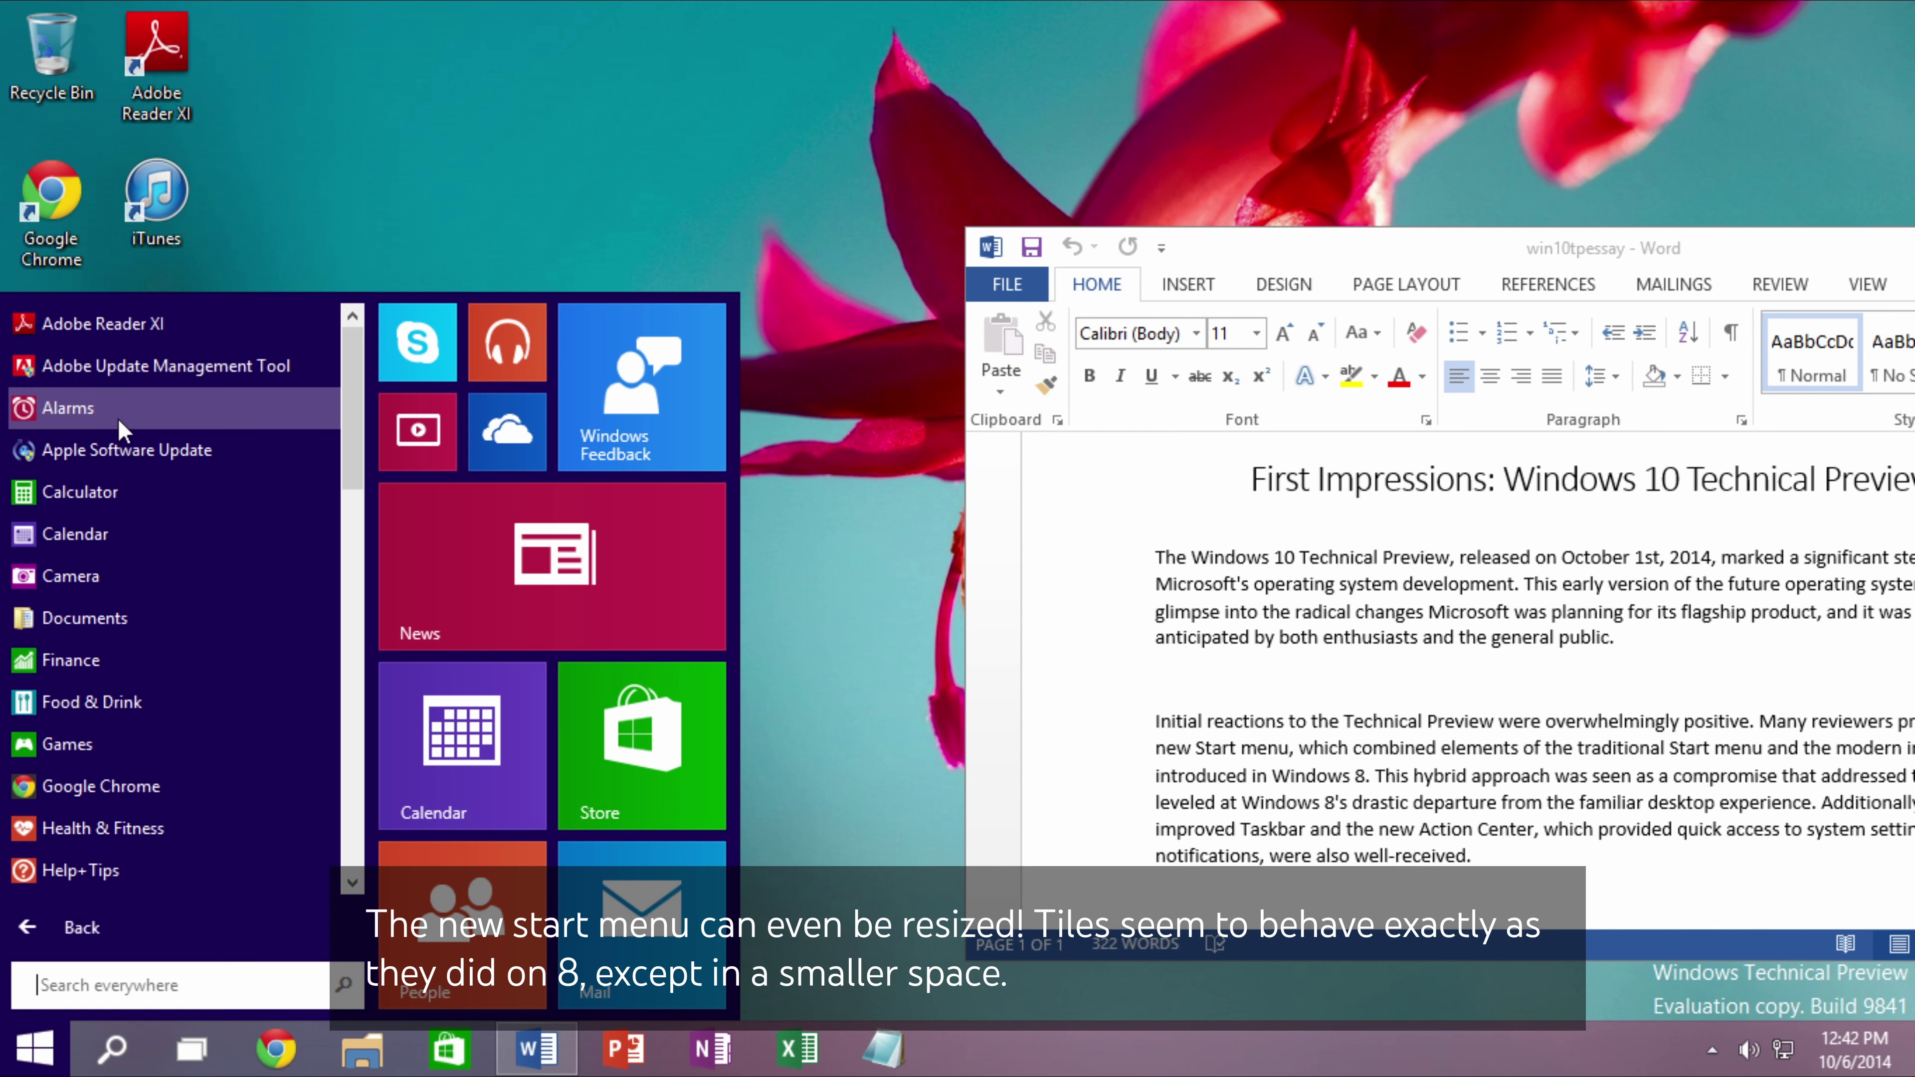
pyautogui.scroll(-10, 123, 430)
pyautogui.scroll(-3, 189, 649)
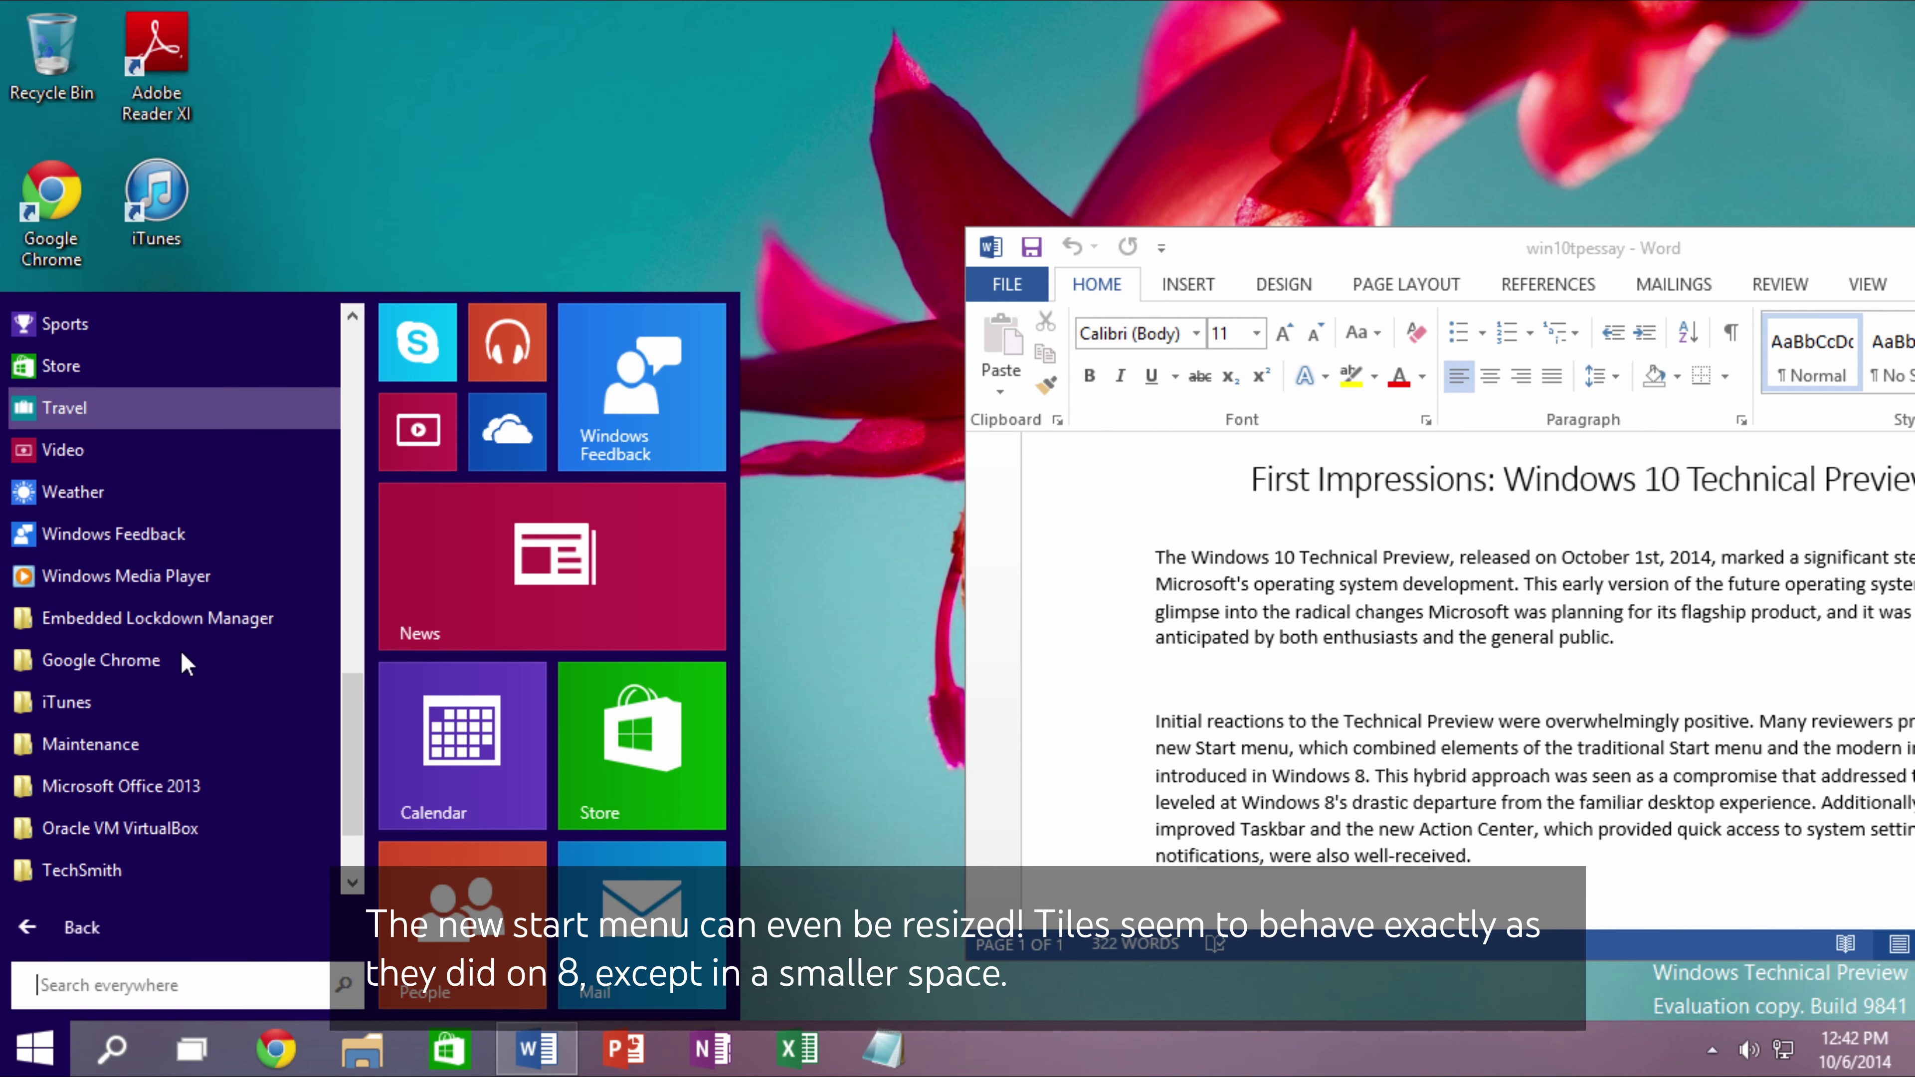
pyautogui.scroll(5, 175, 765)
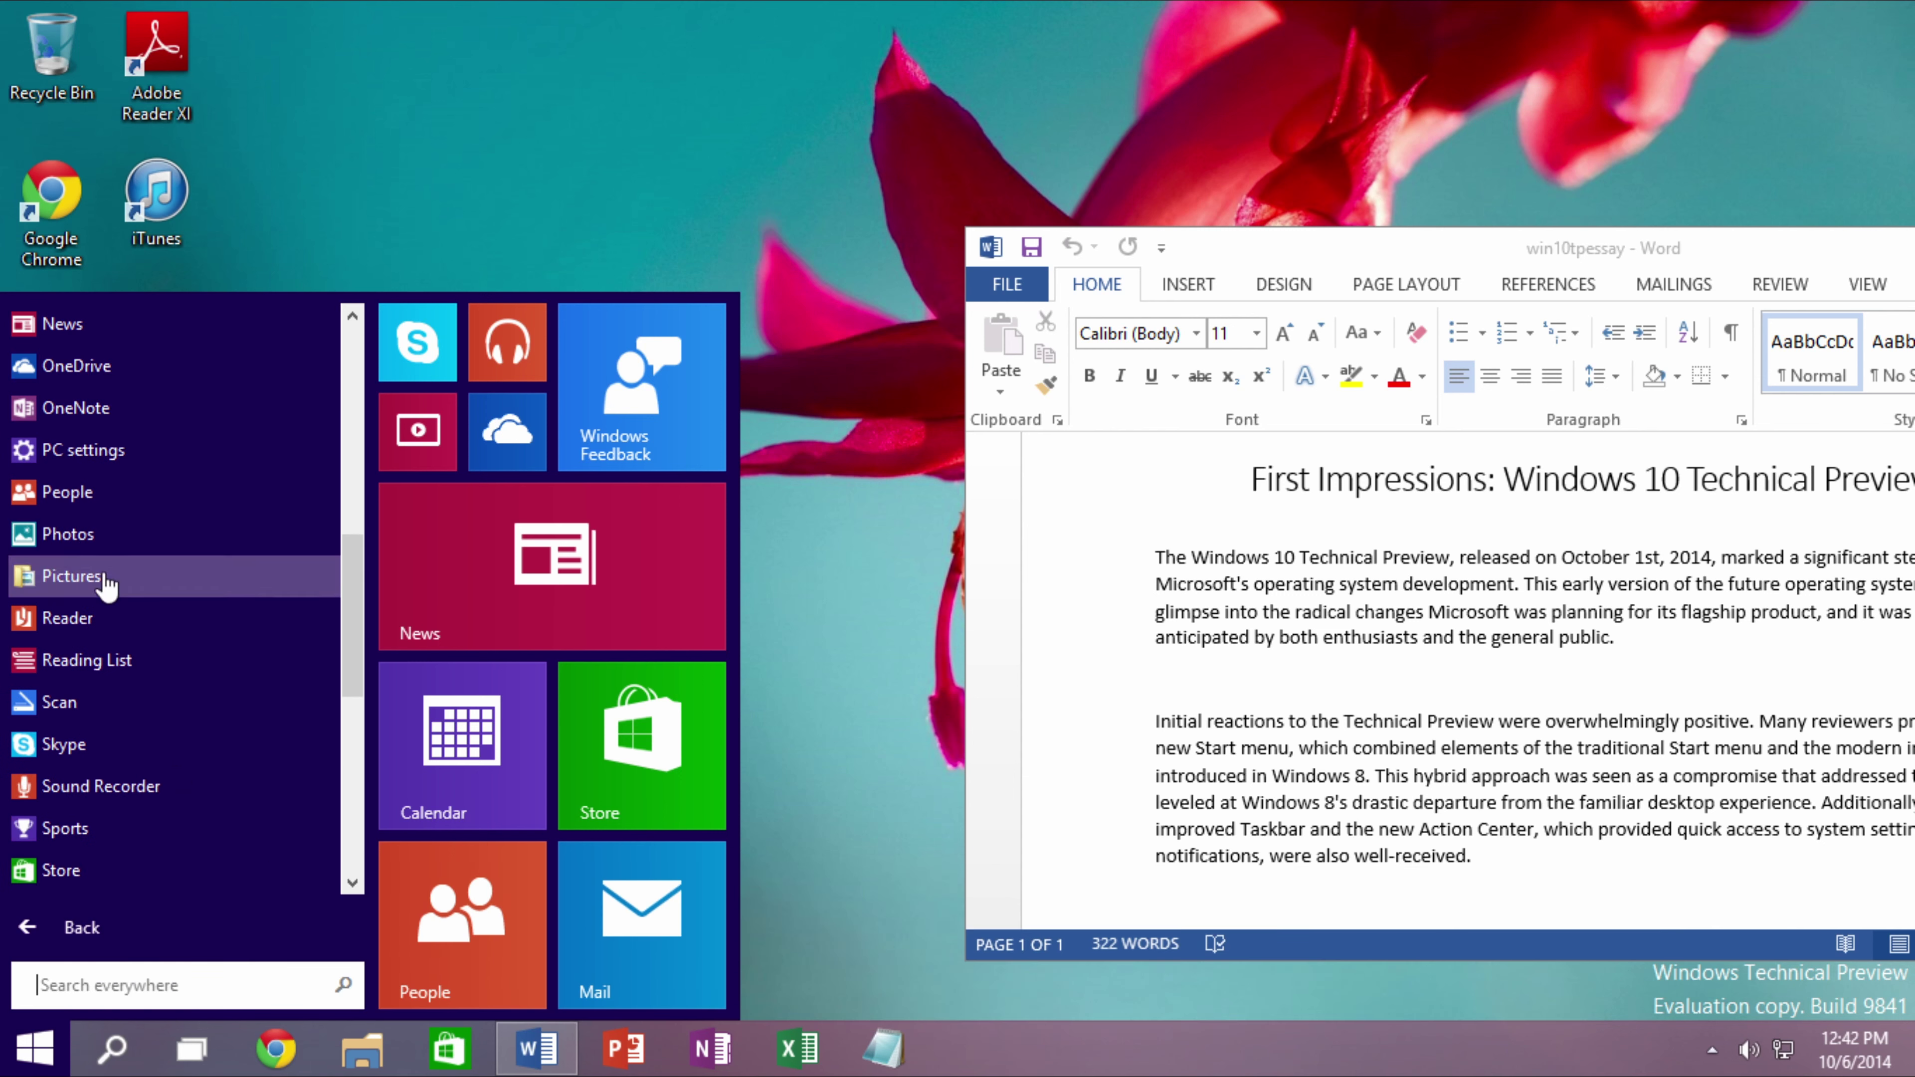
pyautogui.scroll(3, 99, 419)
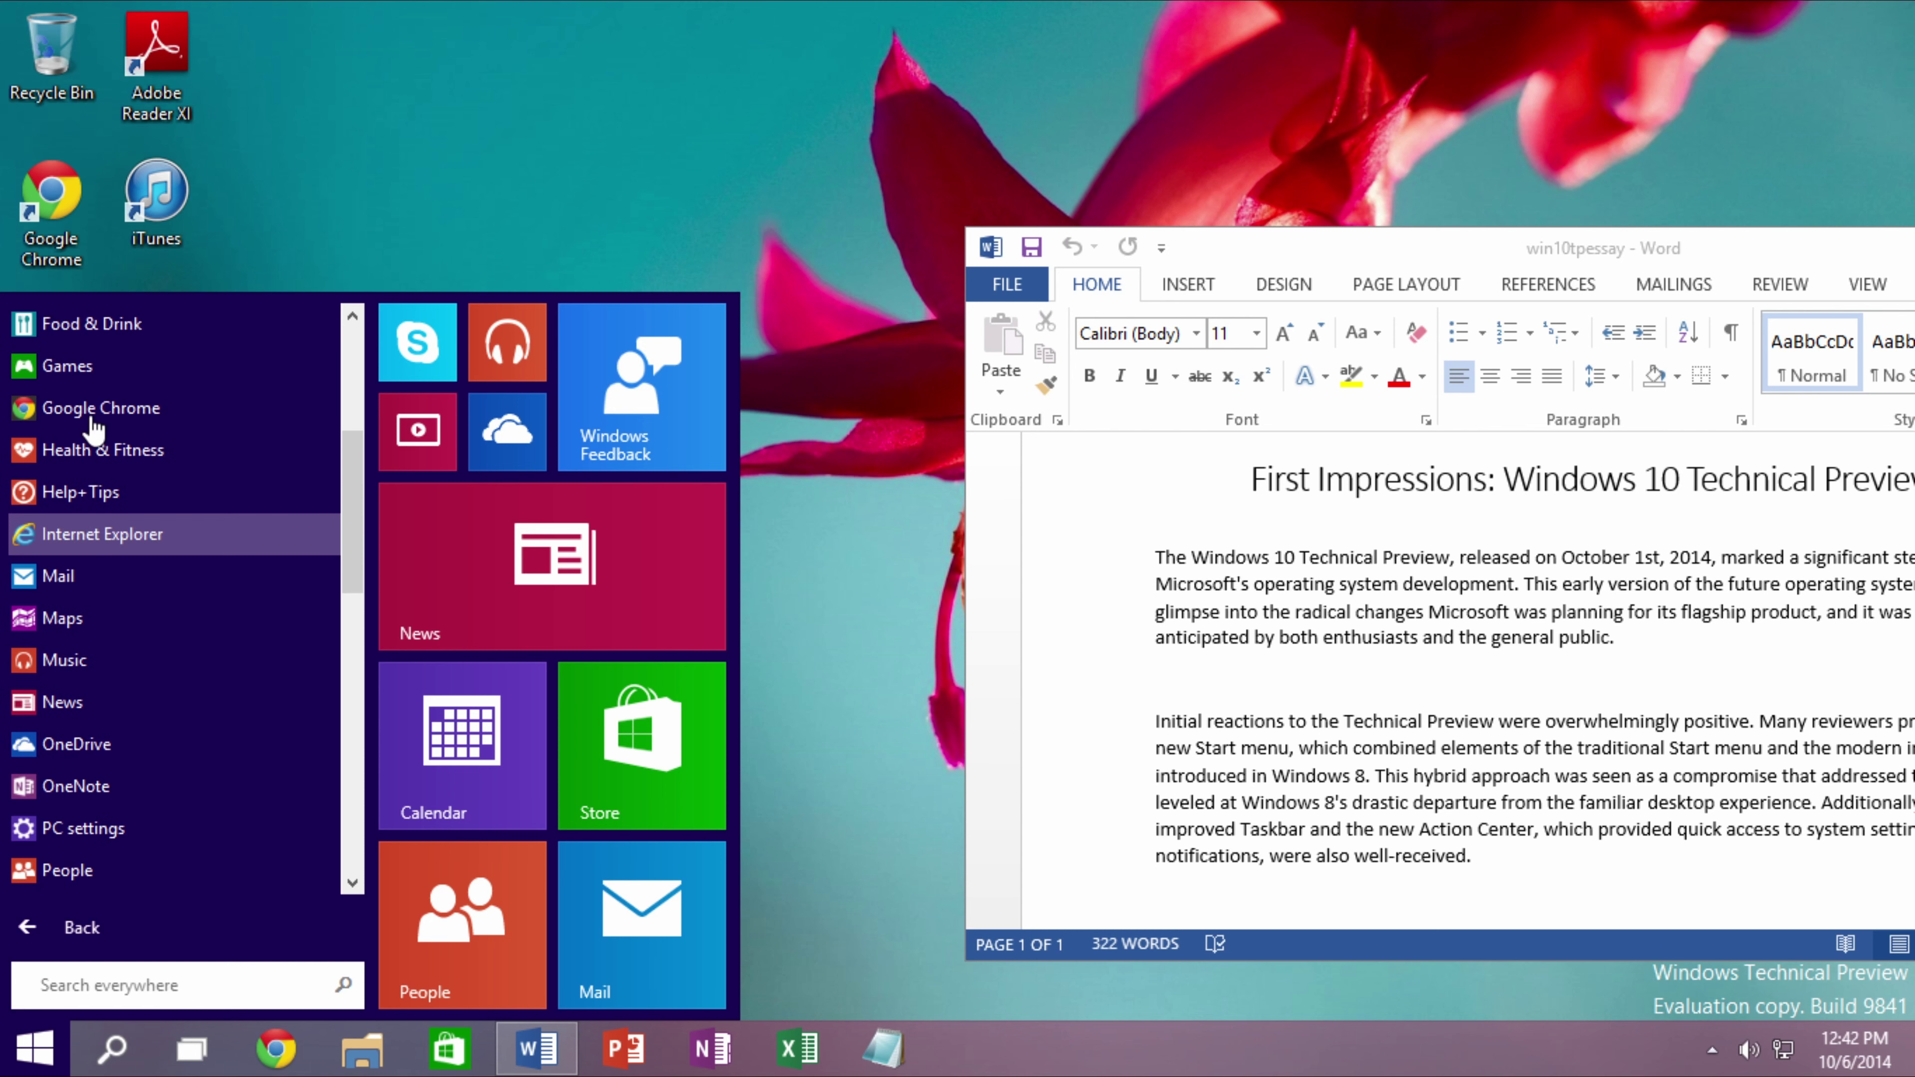
pyautogui.scroll(3, 97, 415)
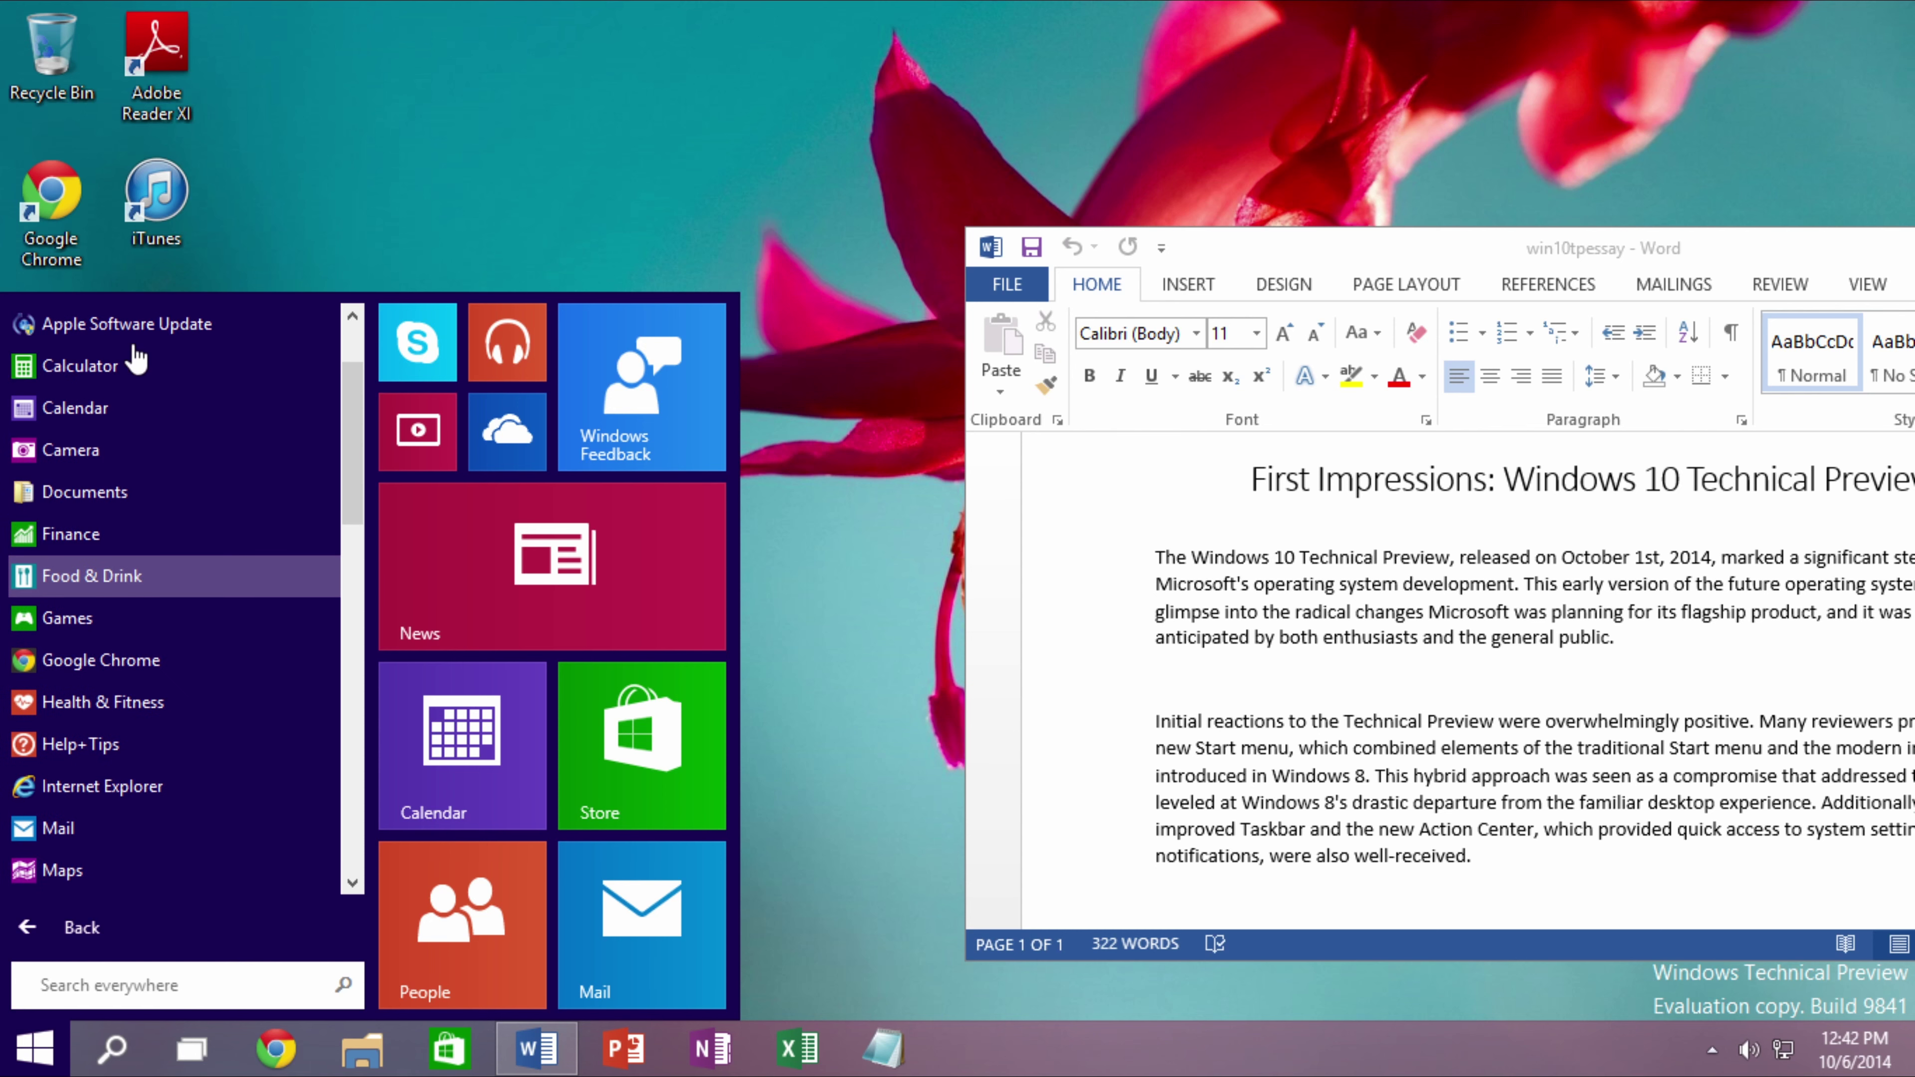
pyautogui.click(131, 377)
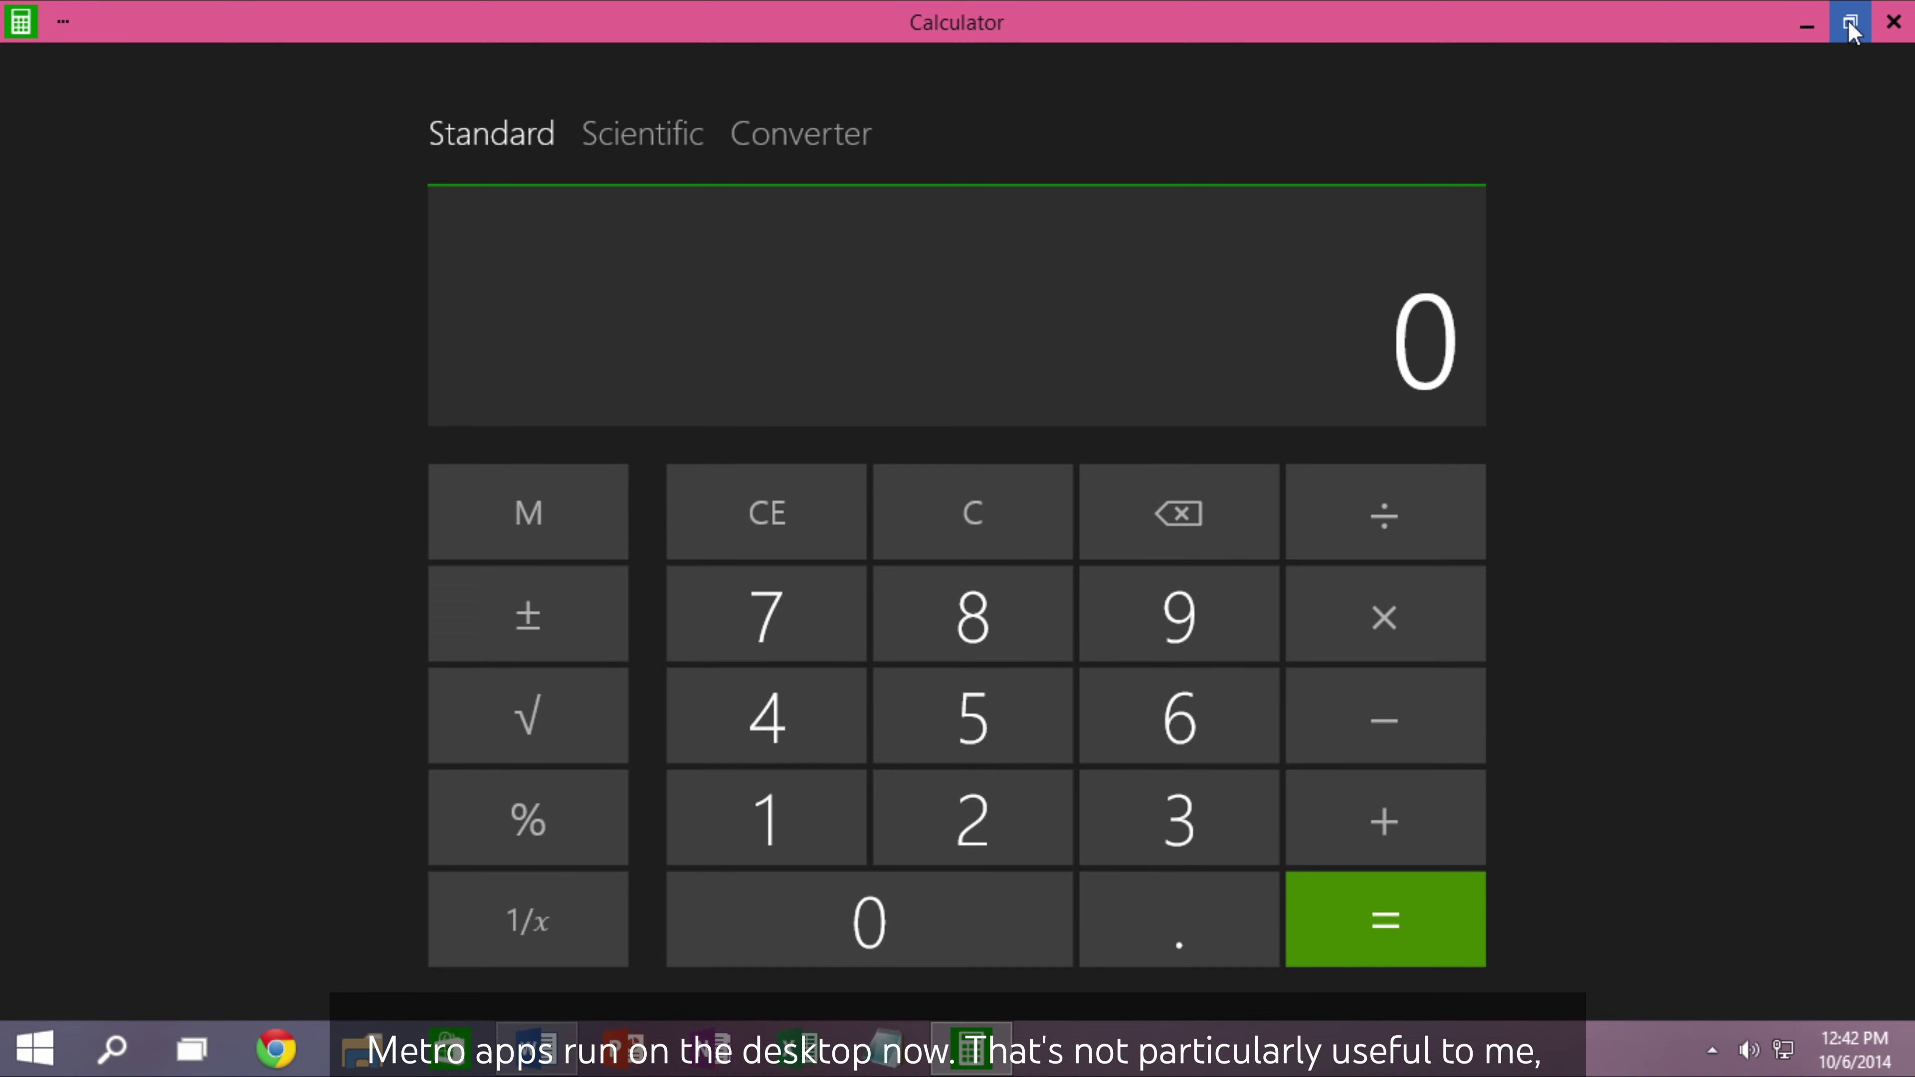
# Try Calculator as a floating desktop window, viewing its app command list before closing the app.
pyautogui.click(1850, 22)
pyautogui.moveTo(569, 73); pyautogui.dragTo(987, 107)
pyautogui.click(533, 89)
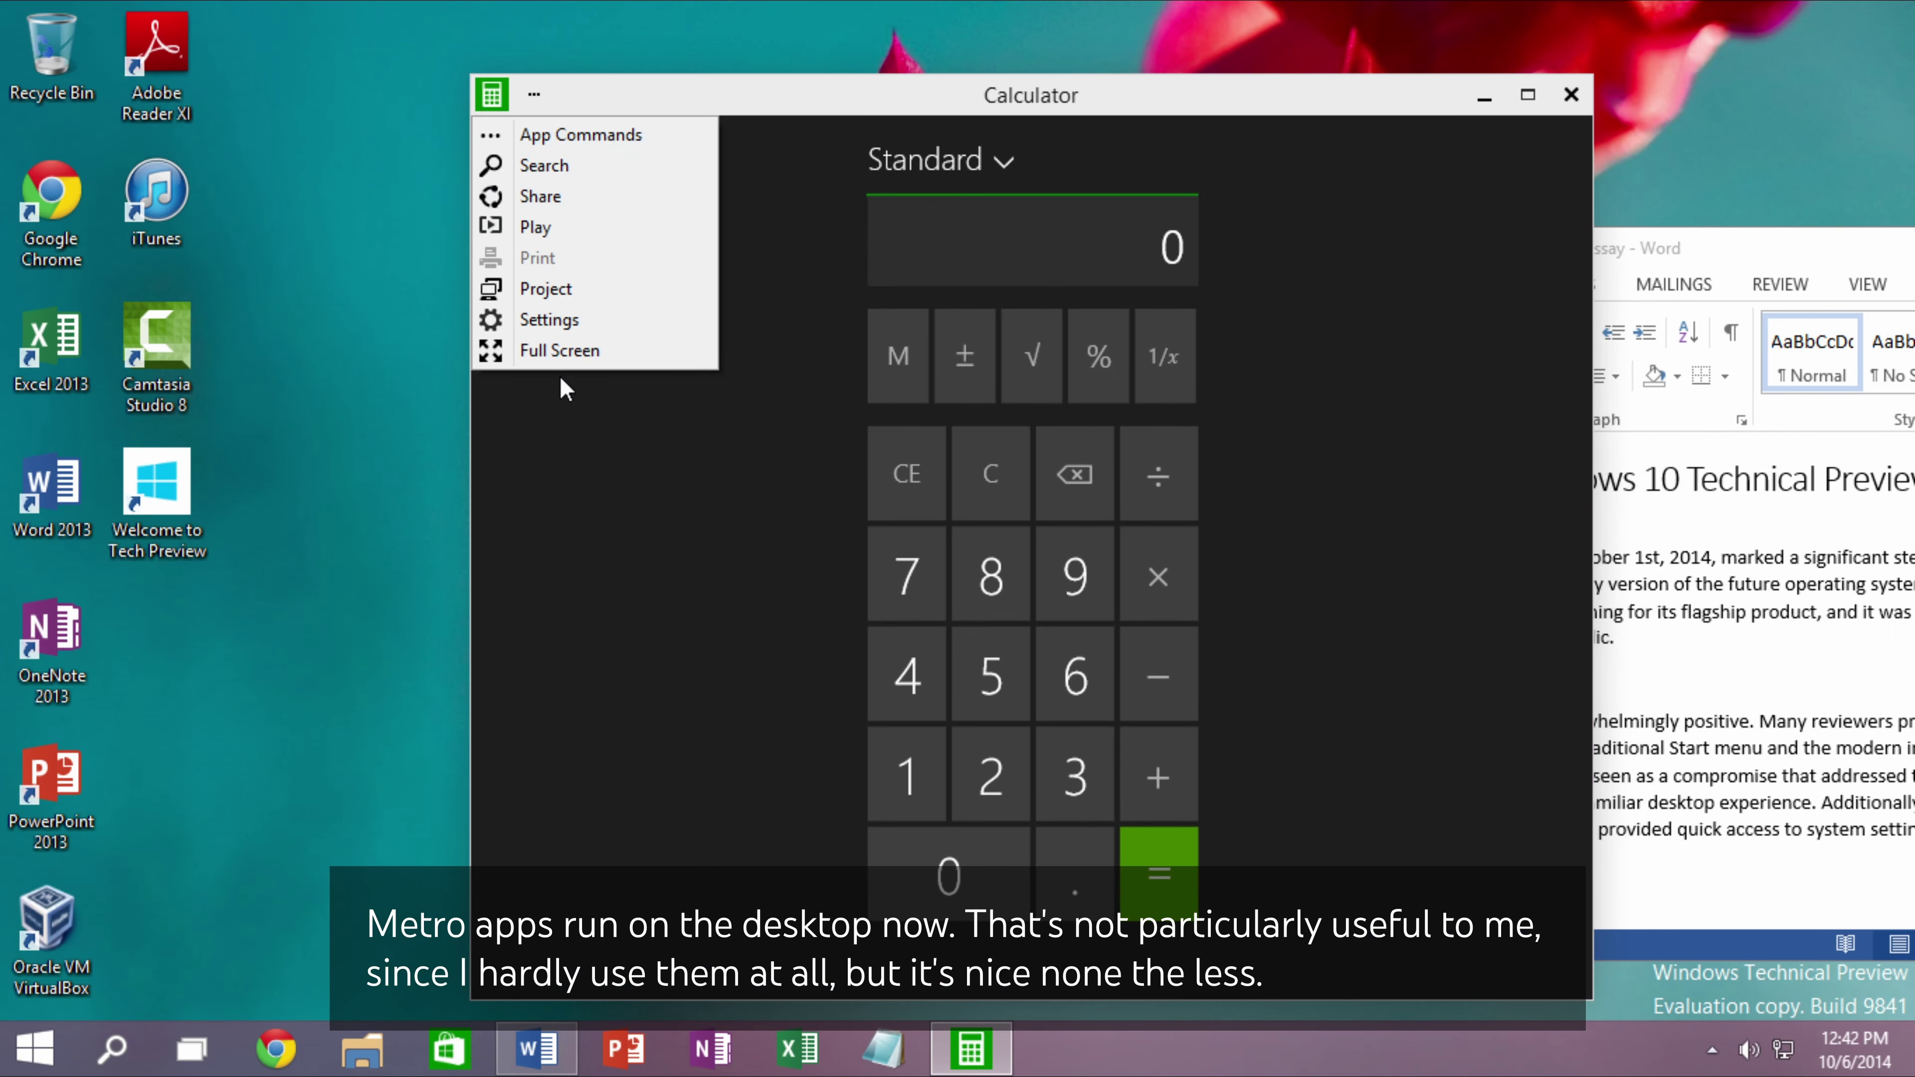
pyautogui.click(543, 448)
pyautogui.click(1572, 94)
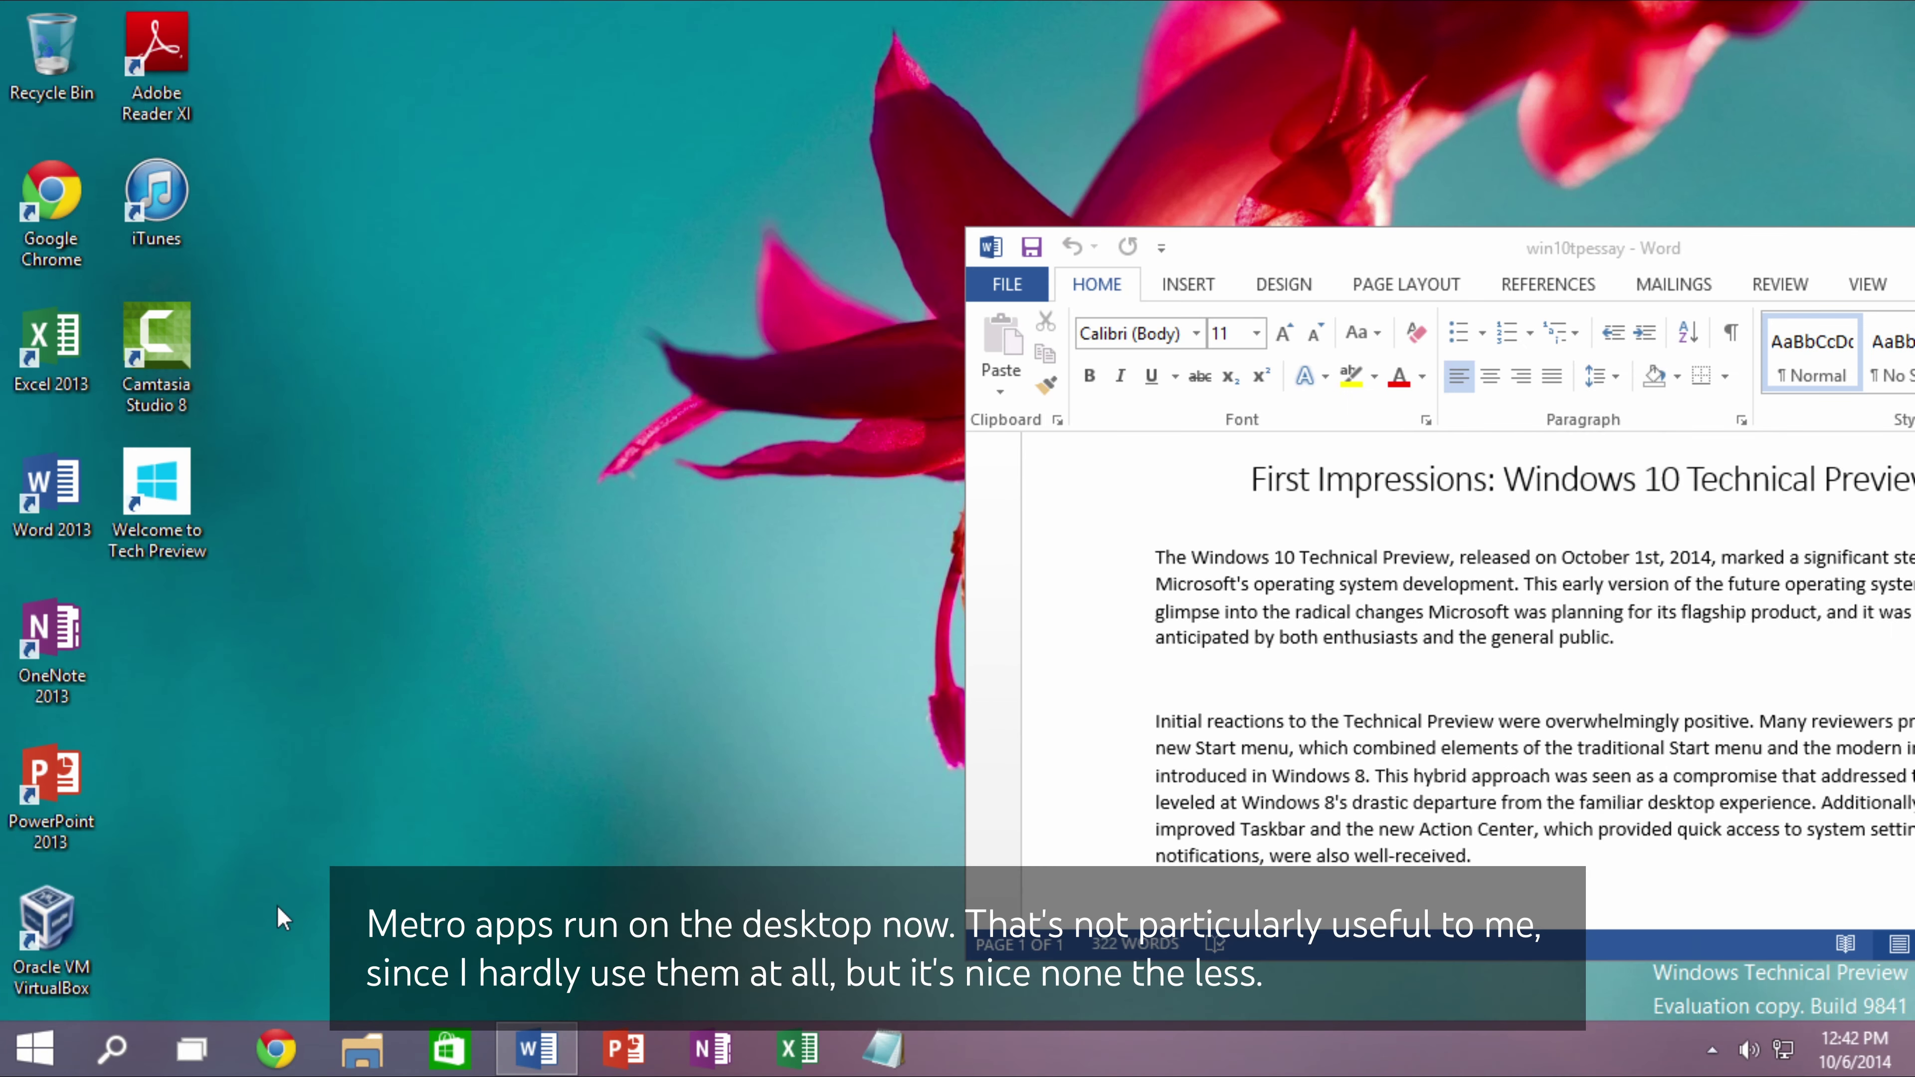
# Open the Run dialog and enter the command calc.
pyautogui.press('super+r')
pyautogui.write('calc')
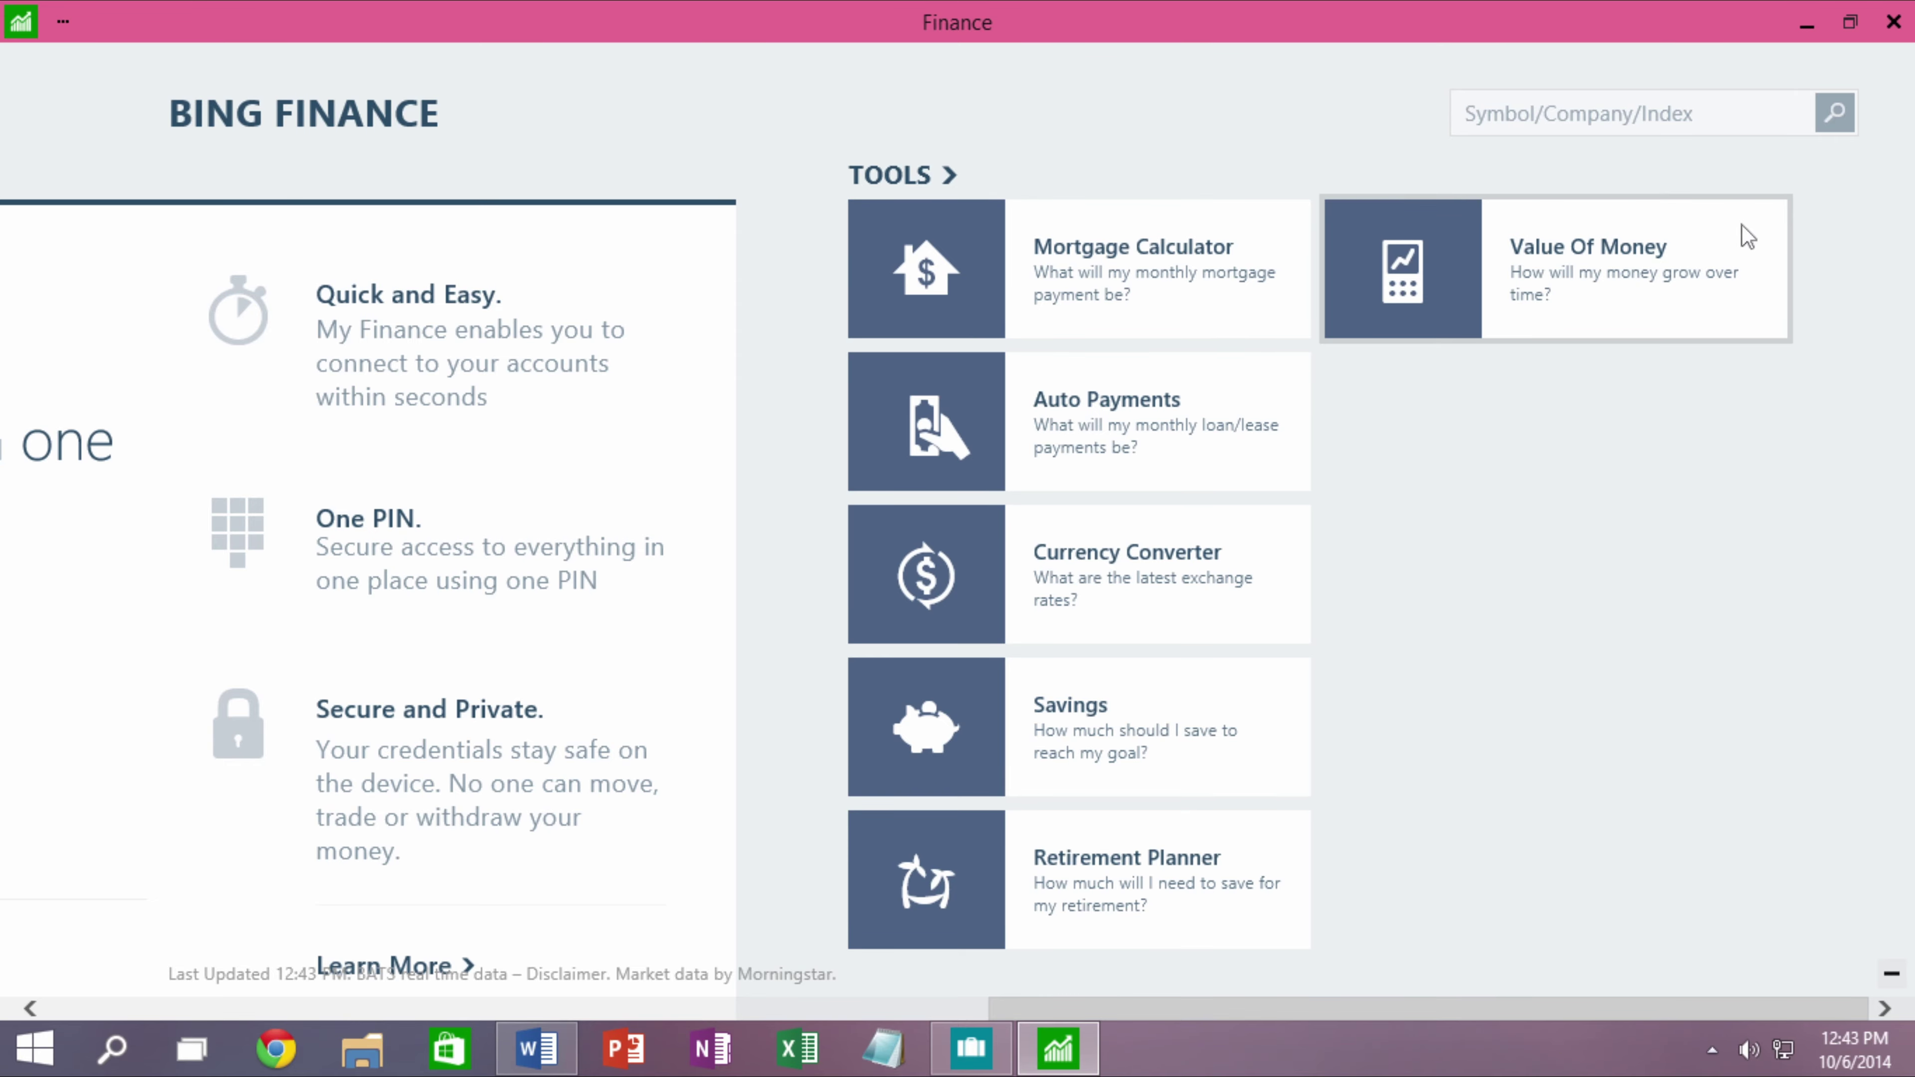
# Restore Finance from full screen, and snap Travel to the left half of the desktop with Word on the right half.
pyautogui.click(1851, 22)
pyautogui.moveTo(875, 69); pyautogui.dragTo(1, 219)
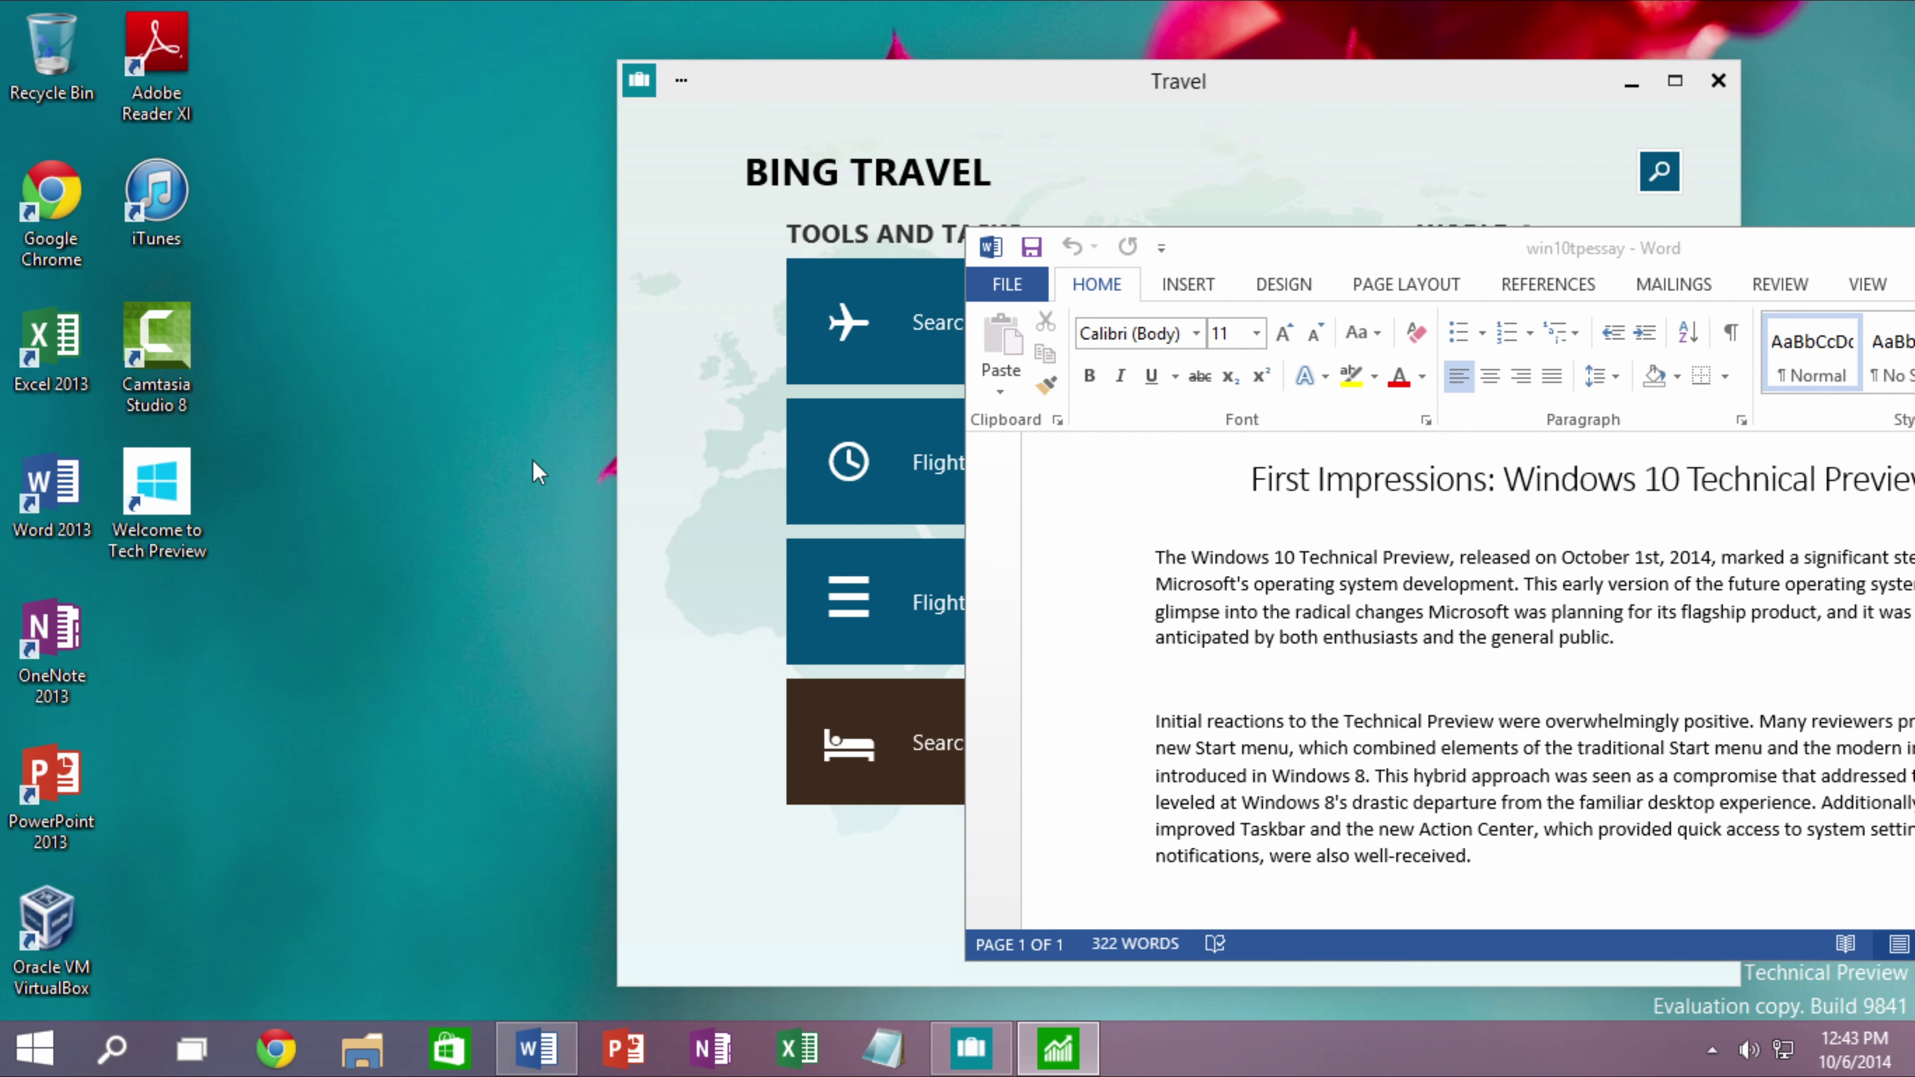
pyautogui.moveTo(1414, 84); pyautogui.dragTo(3, 468)
pyautogui.click(1432, 513)
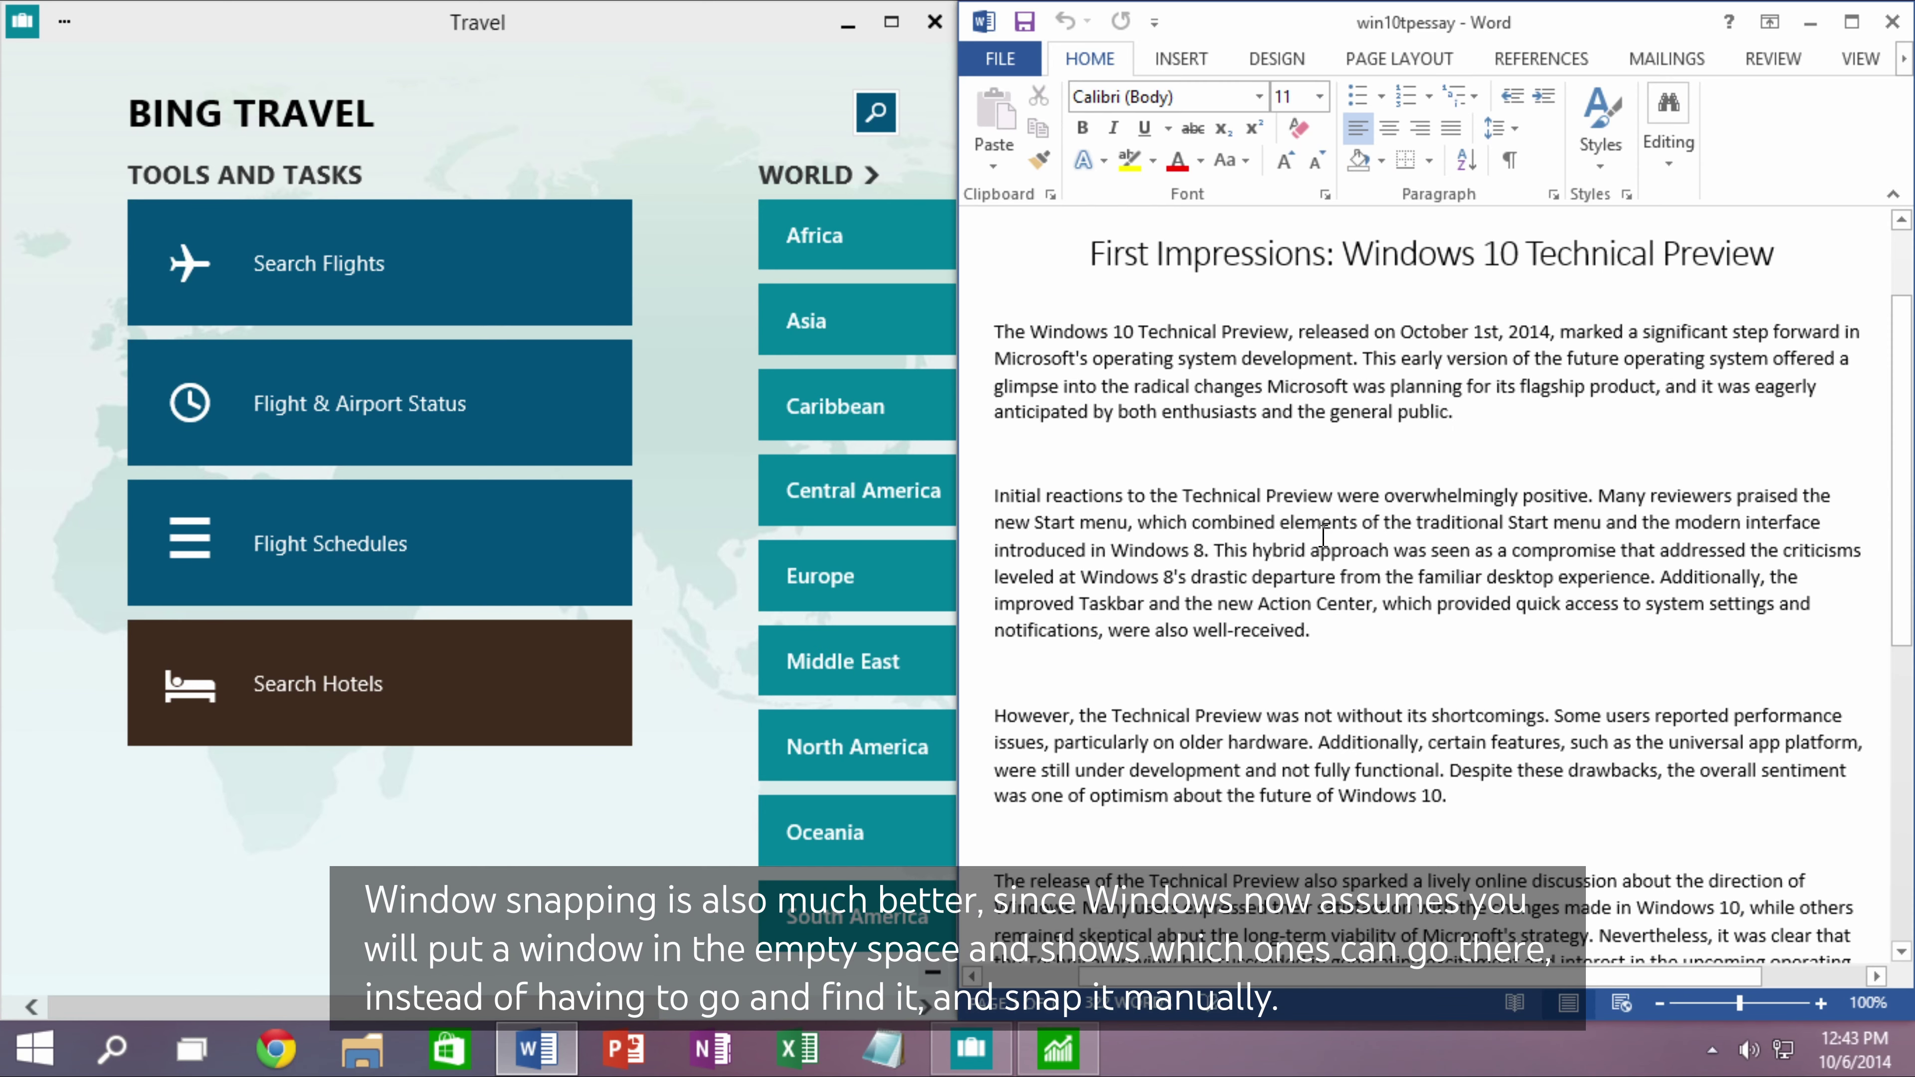
# Unsnap the Word window and place it near the middle of the desktop.
pyautogui.click(1852, 23)
pyautogui.click(1852, 22)
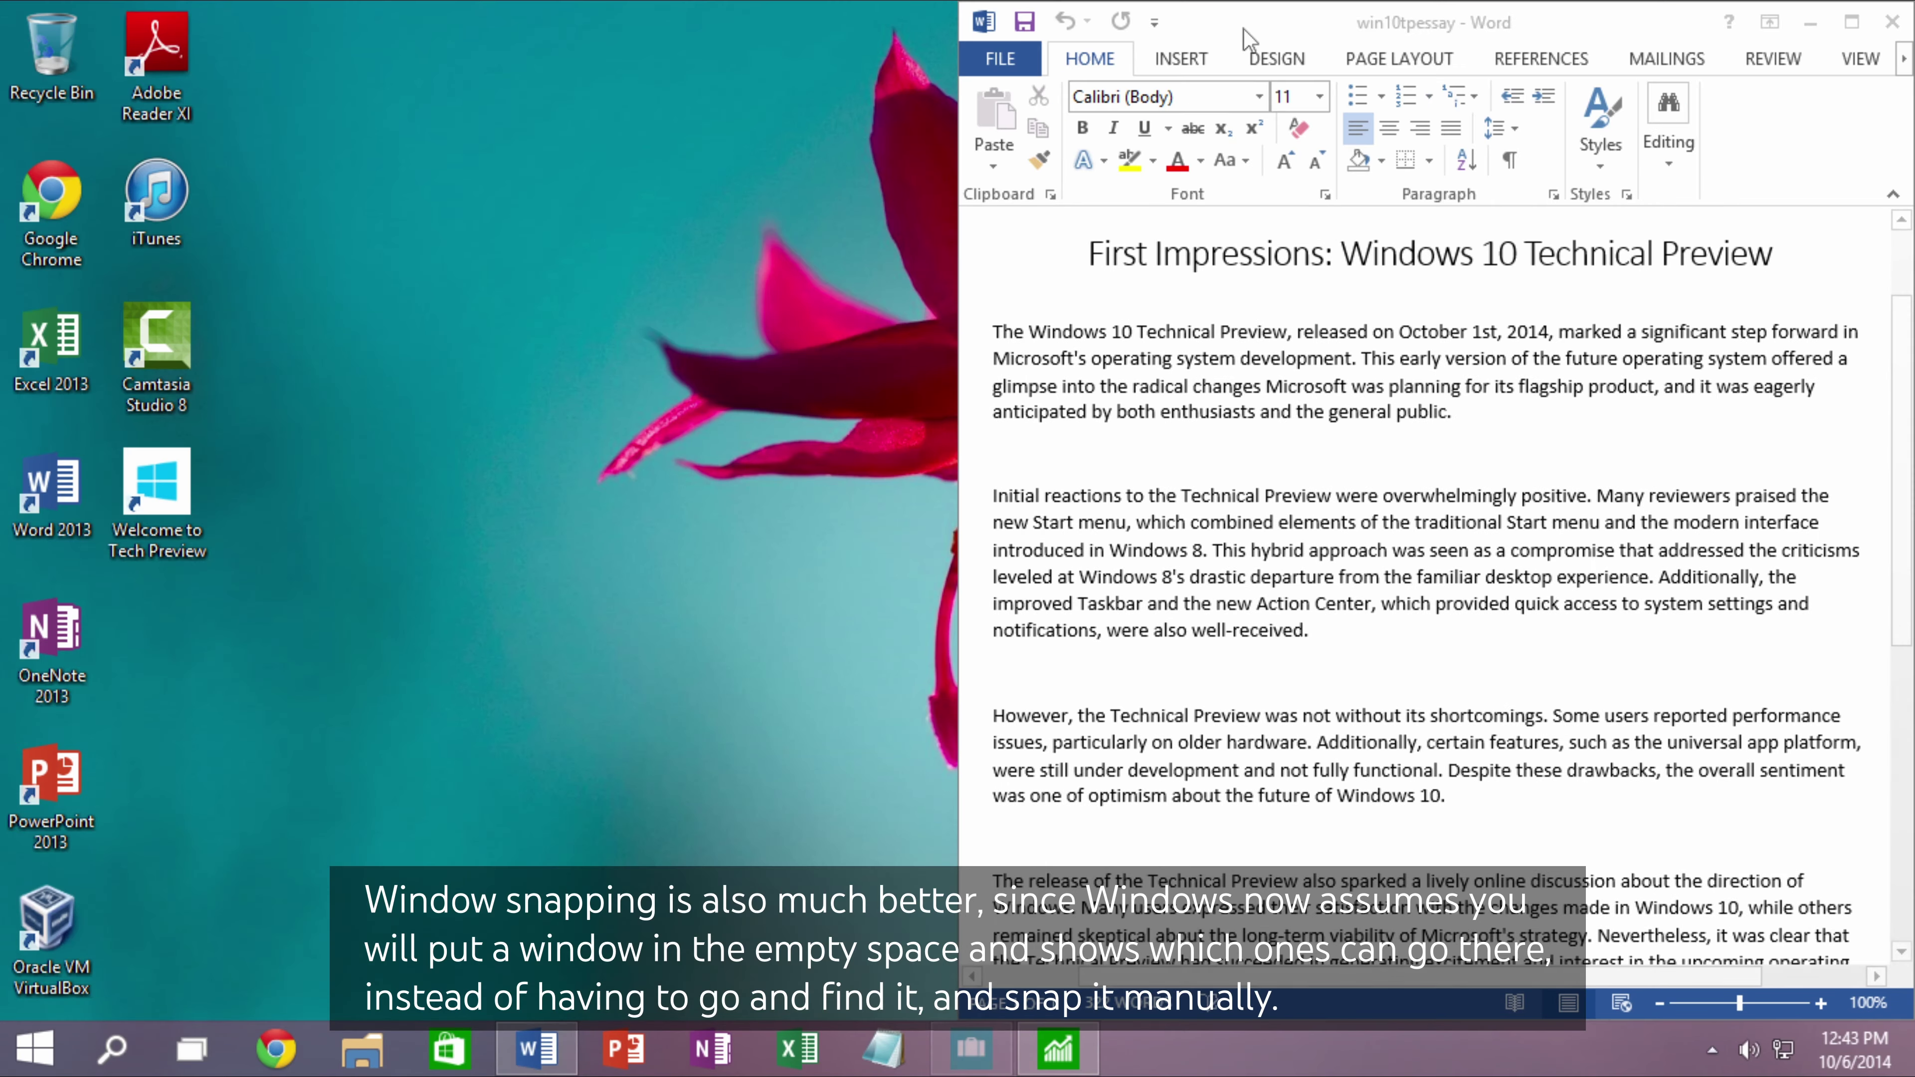
pyautogui.moveTo(1280, 23); pyautogui.dragTo(739, 190)
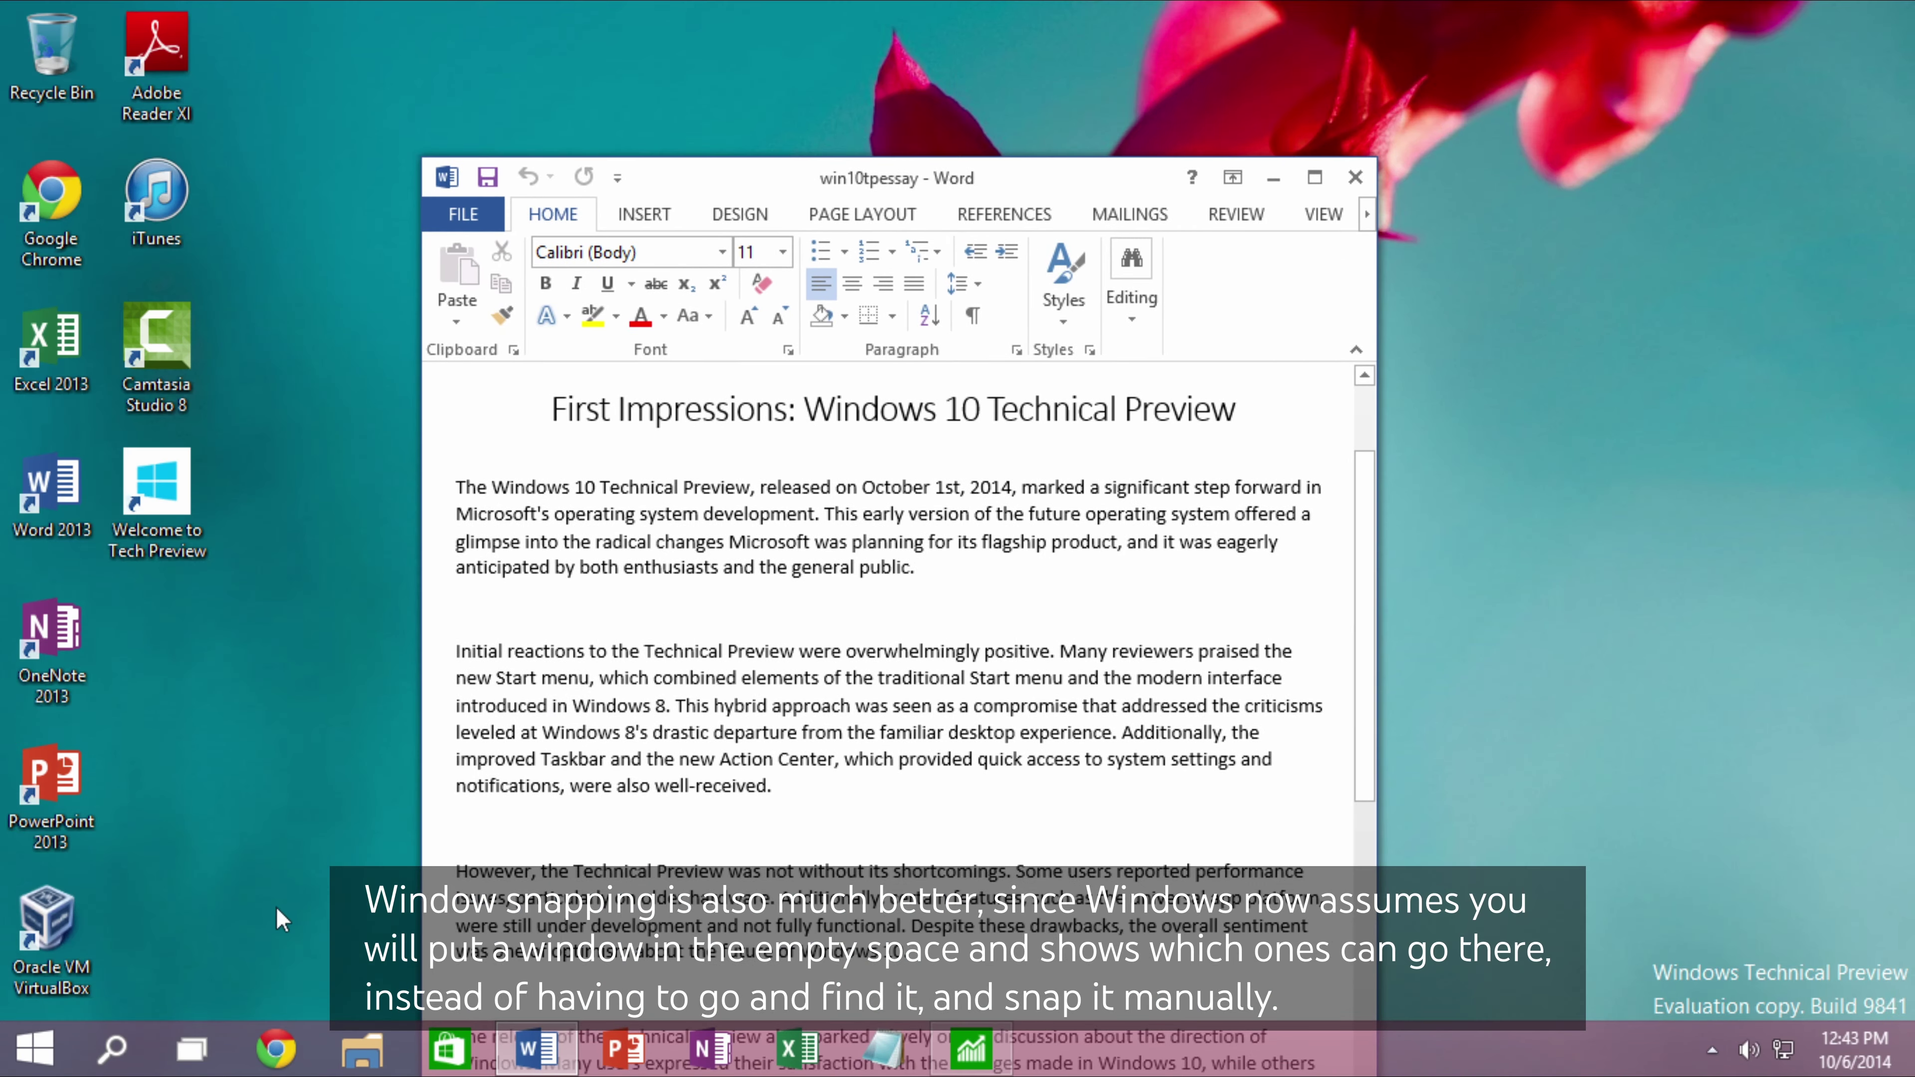
# Check the clock calendar and the network status from the notification area, and dismiss them.
pyautogui.click(1855, 1049)
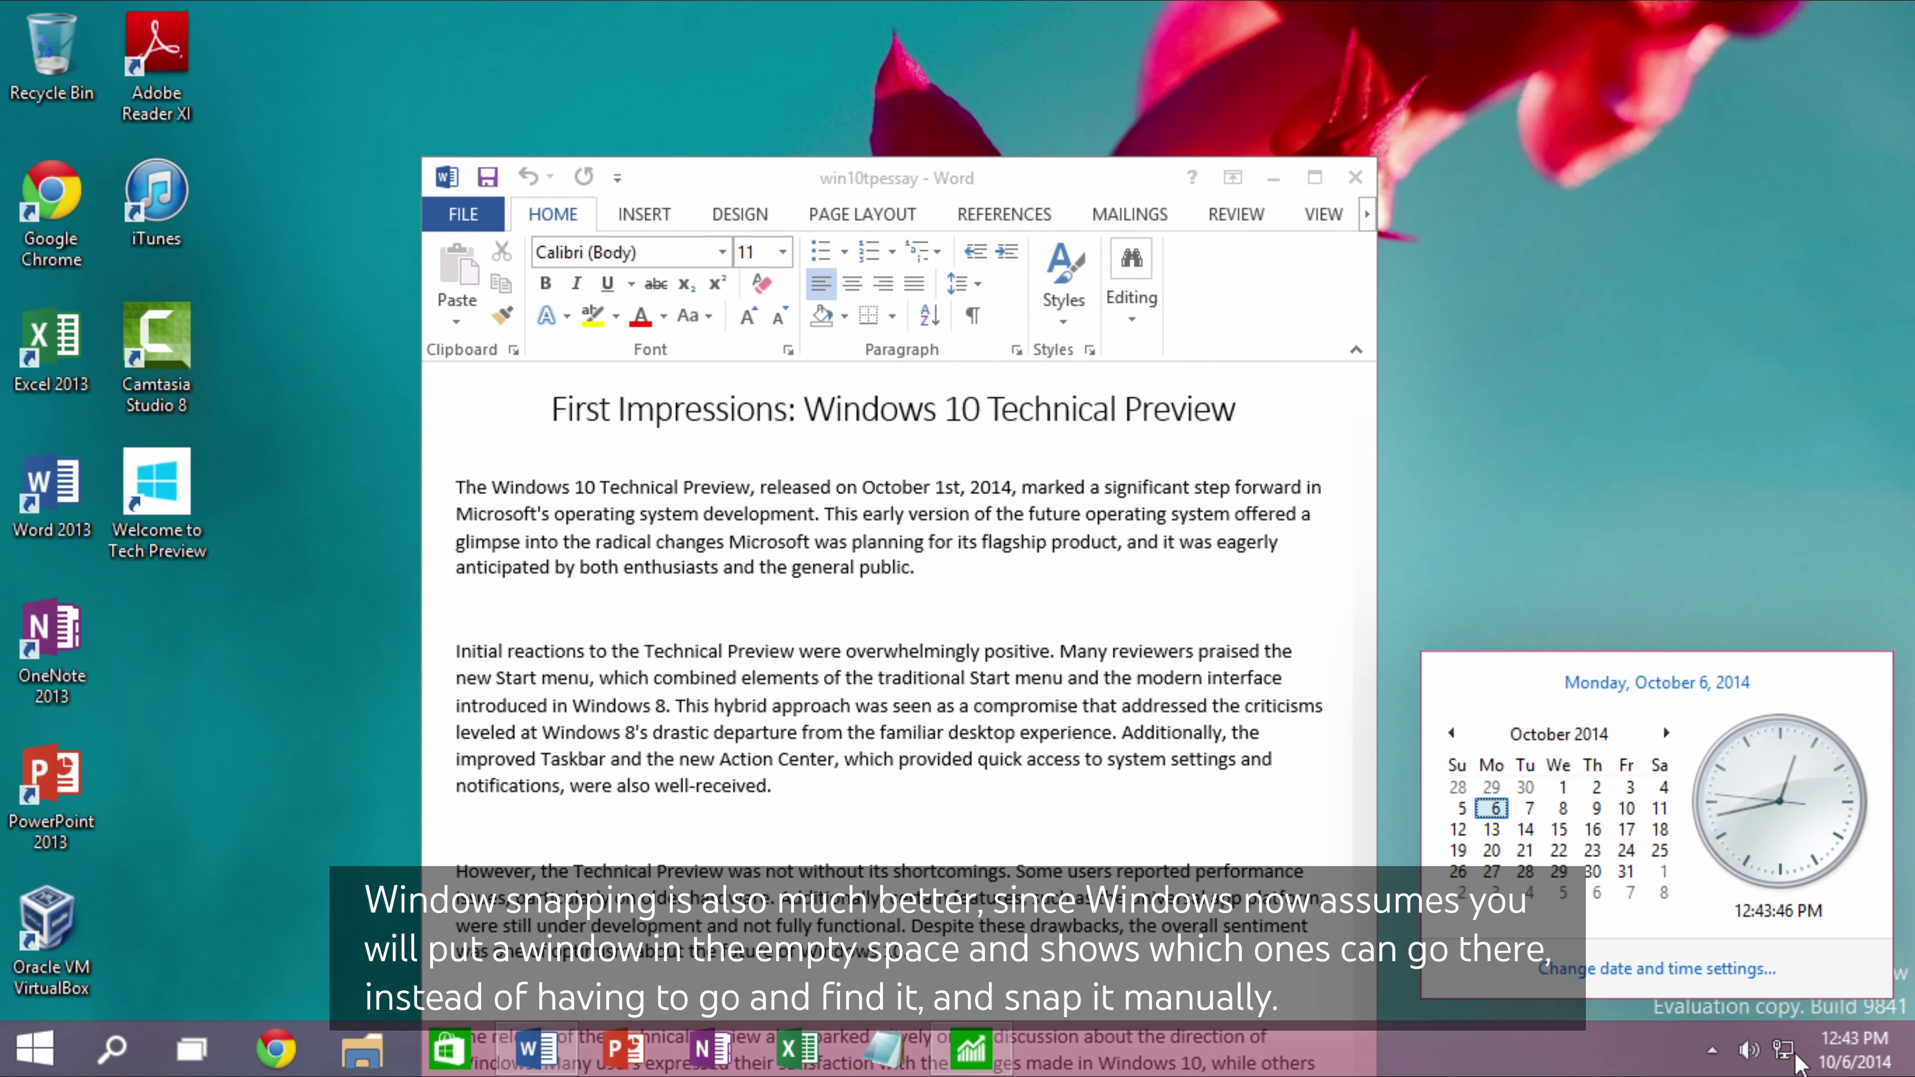
pyautogui.click(1785, 1048)
pyautogui.click(1419, 789)
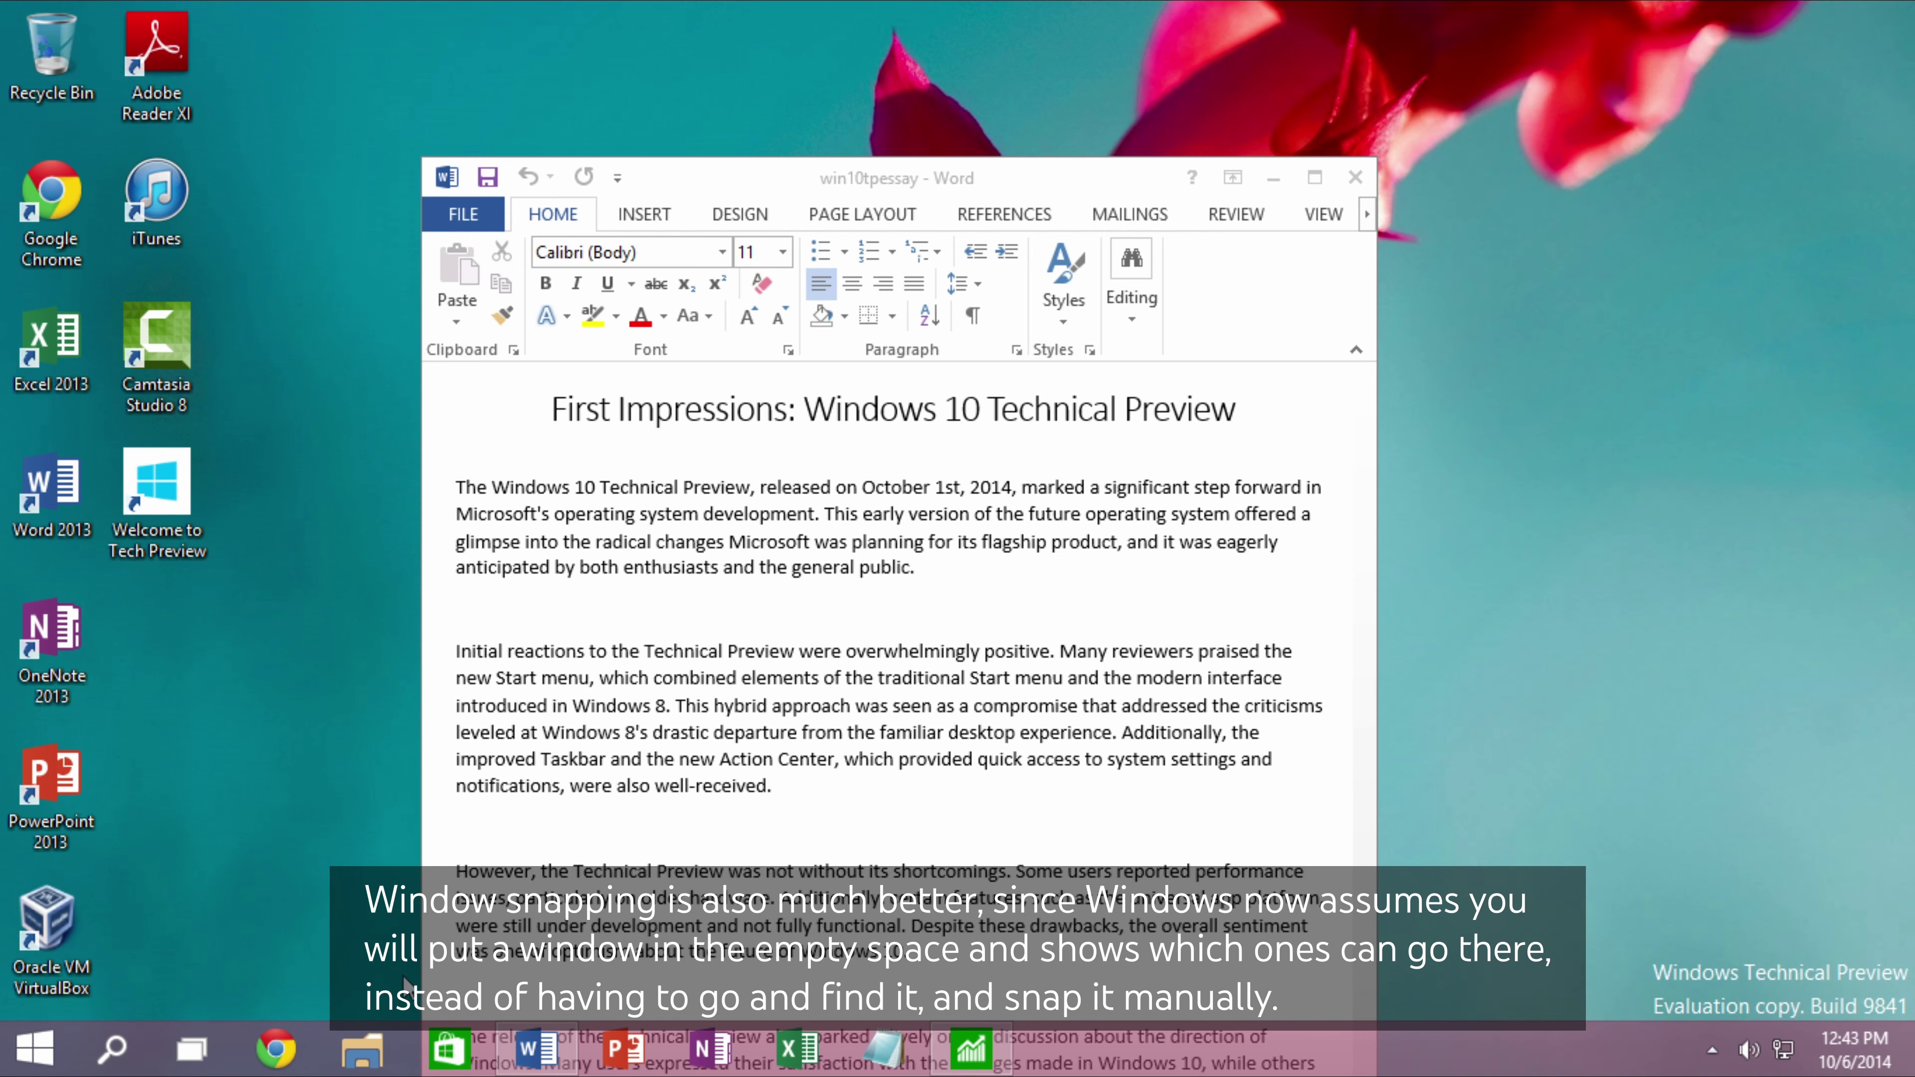
# Open PC settings from the Start menu.
pyautogui.click(67, 1045)
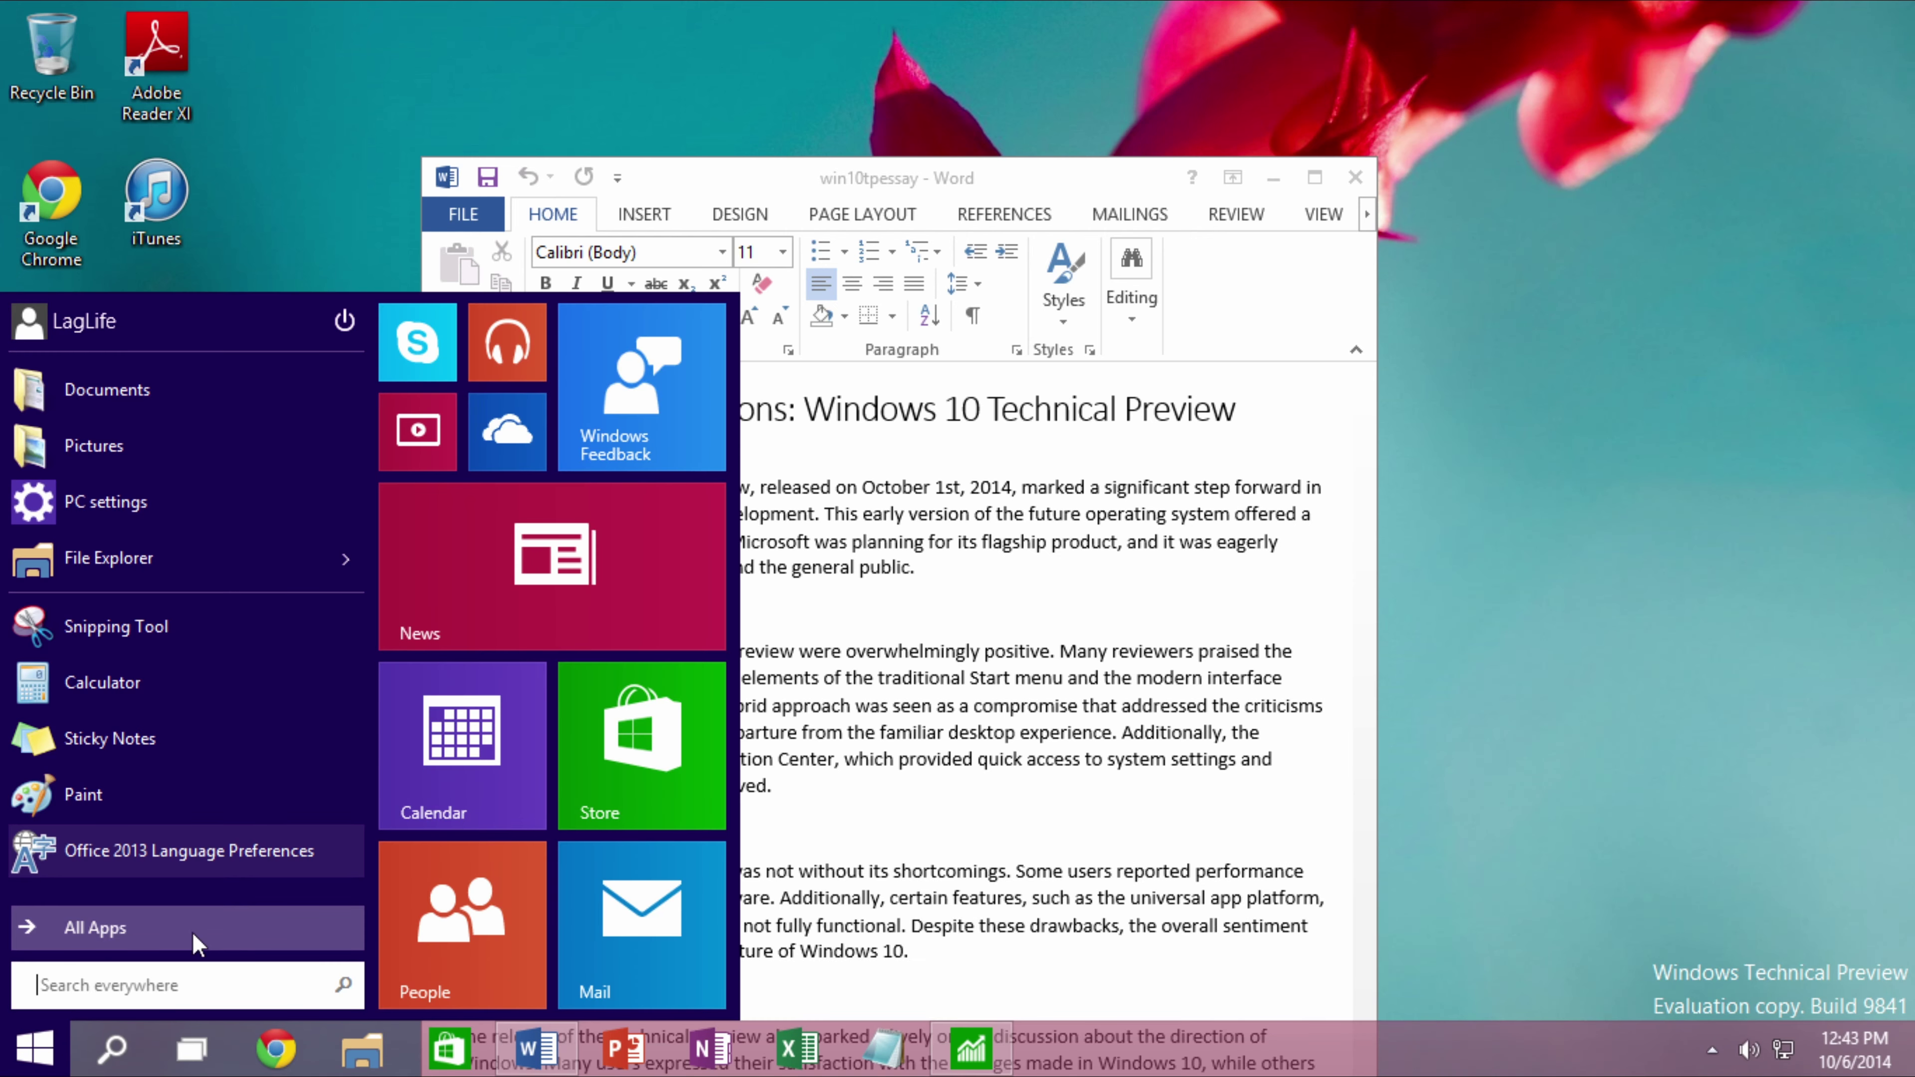
pyautogui.click(135, 499)
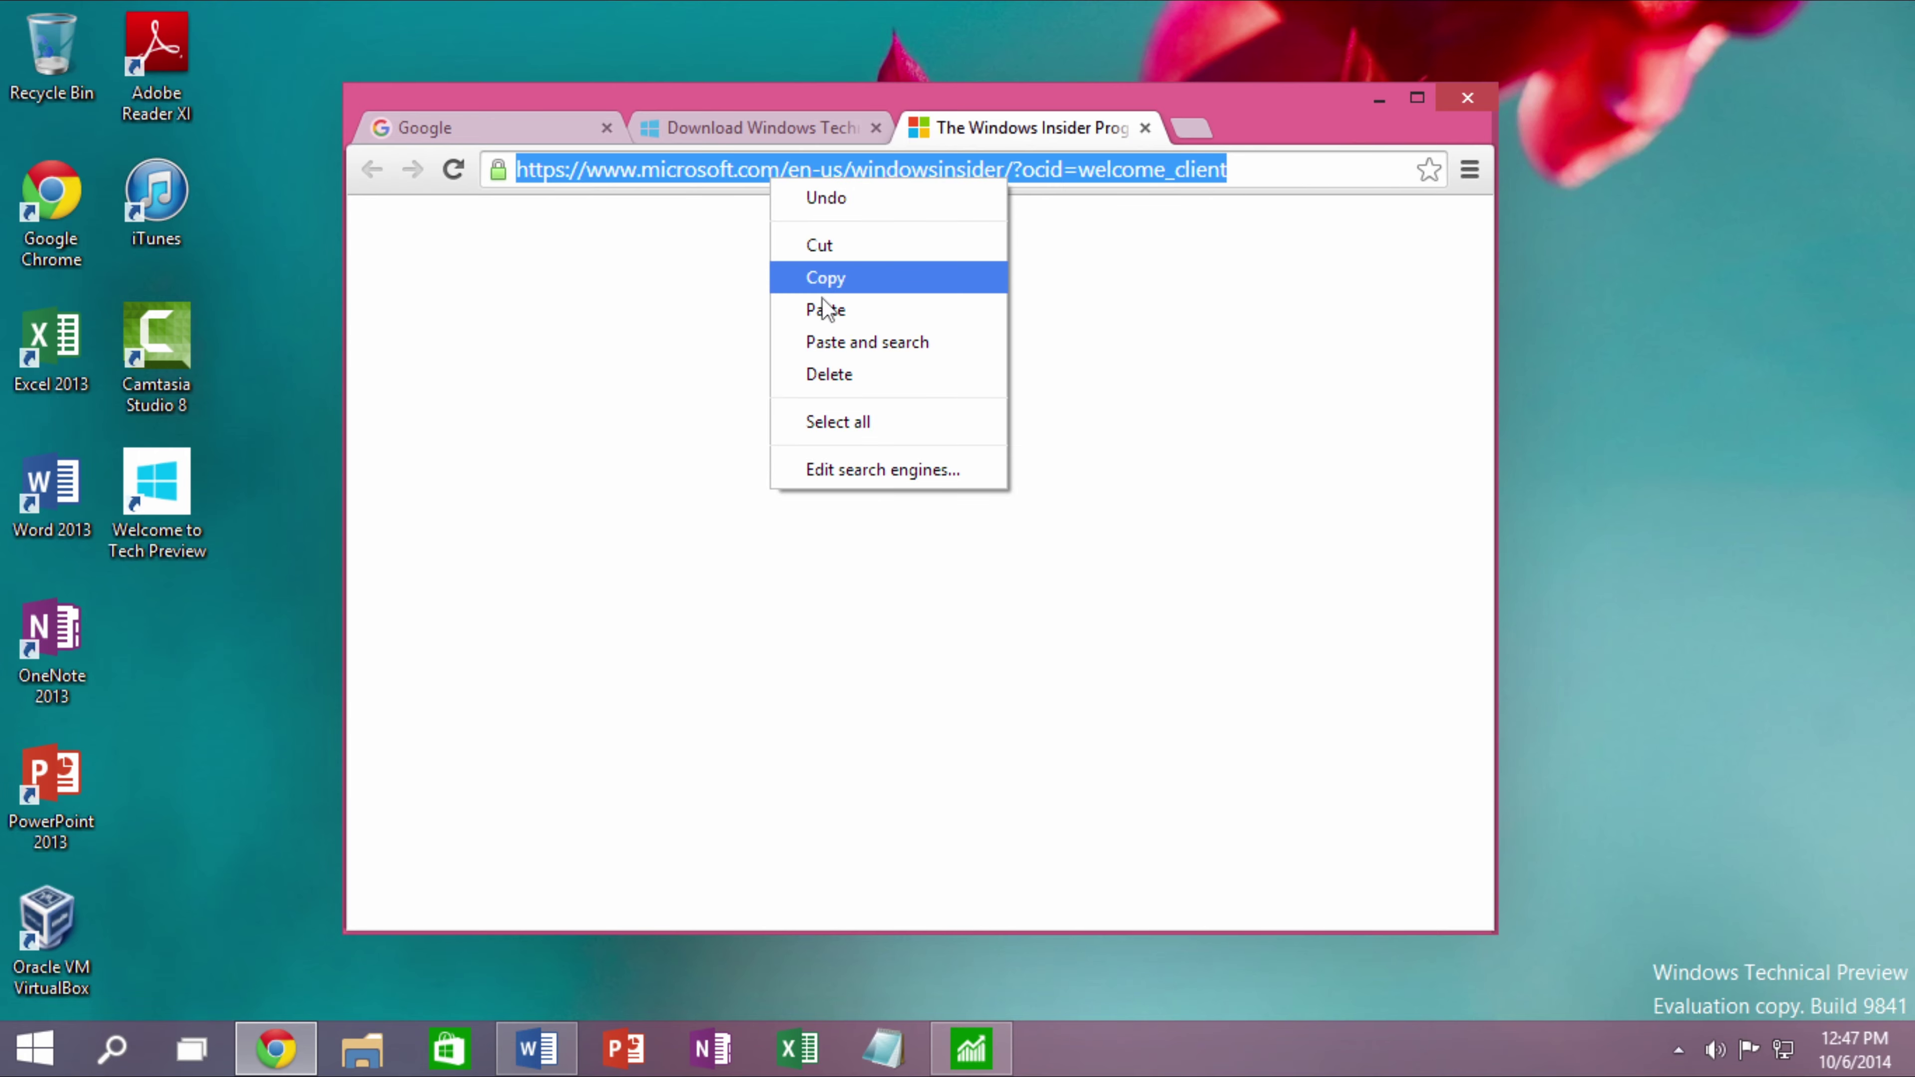
# Copy the Windows Insider Program page address and minimize the browser window.
pyautogui.click(821, 275)
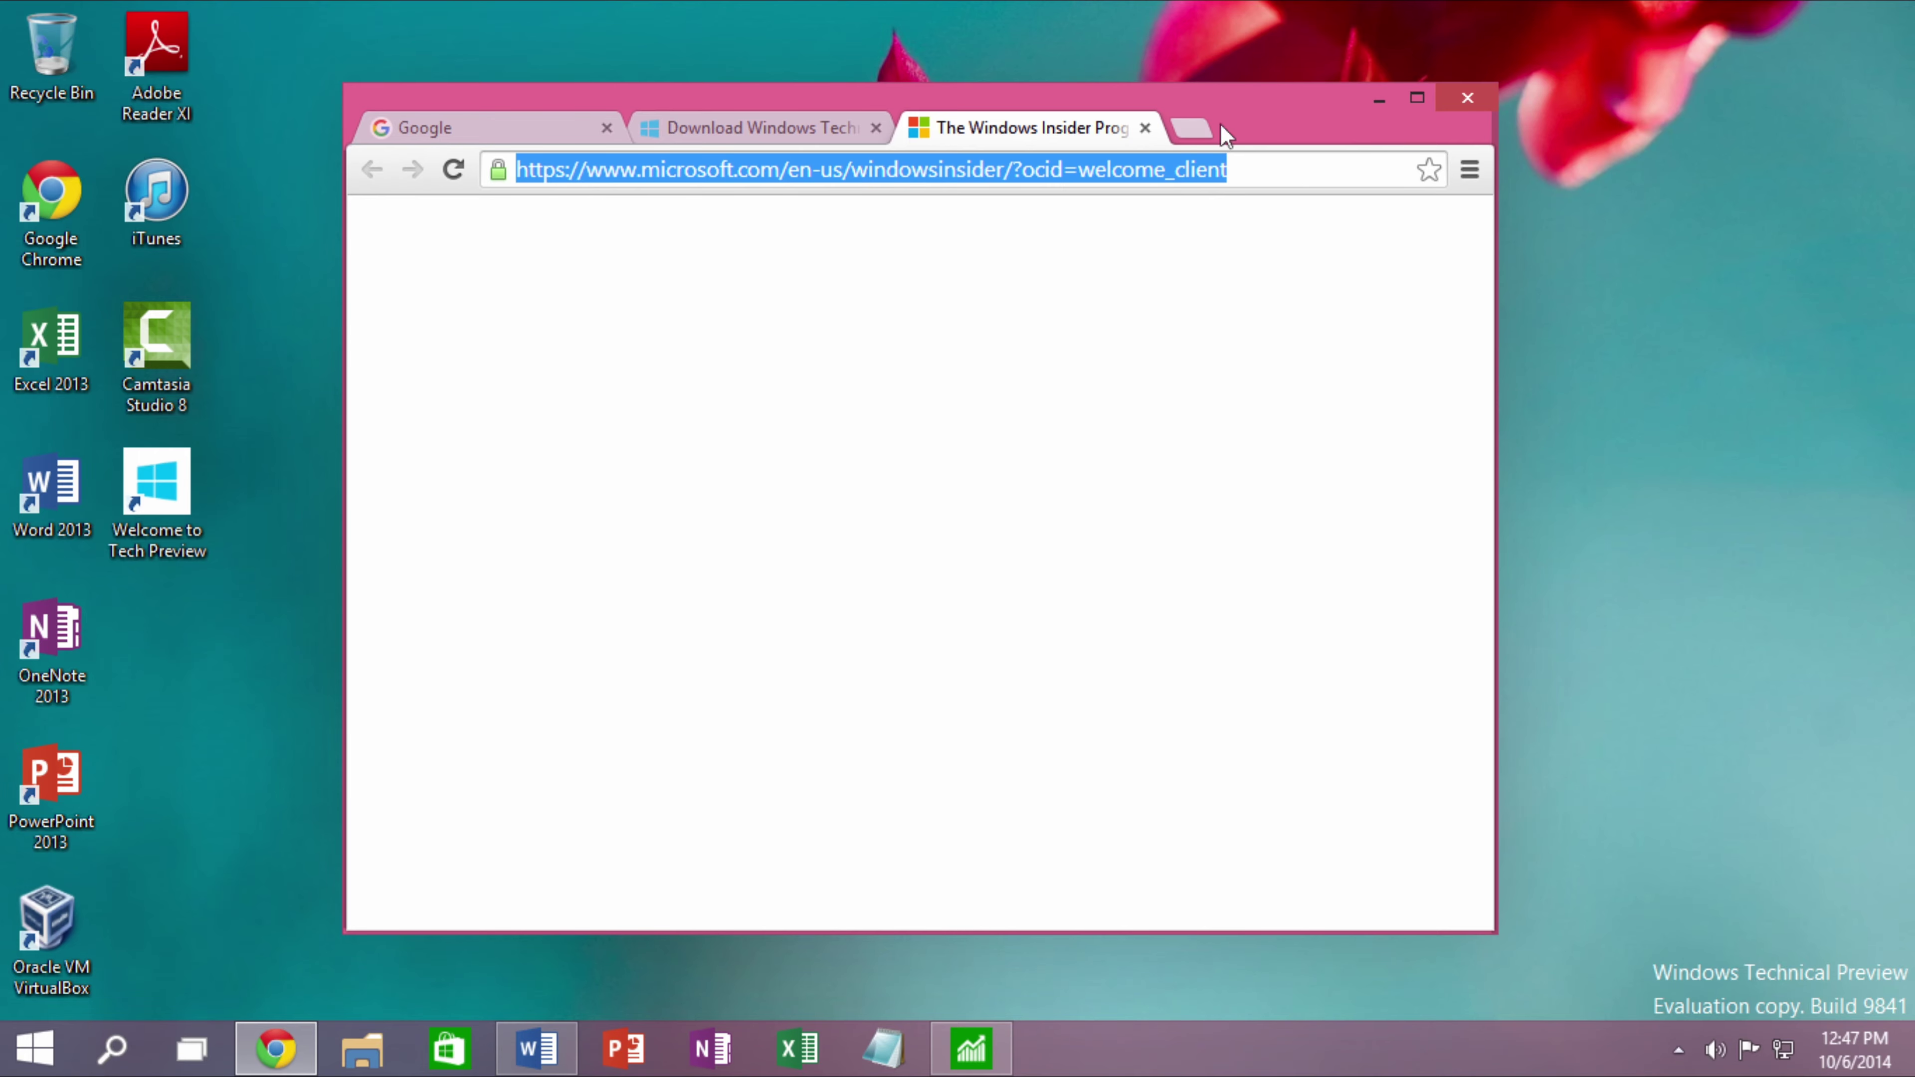
pyautogui.click(1389, 107)
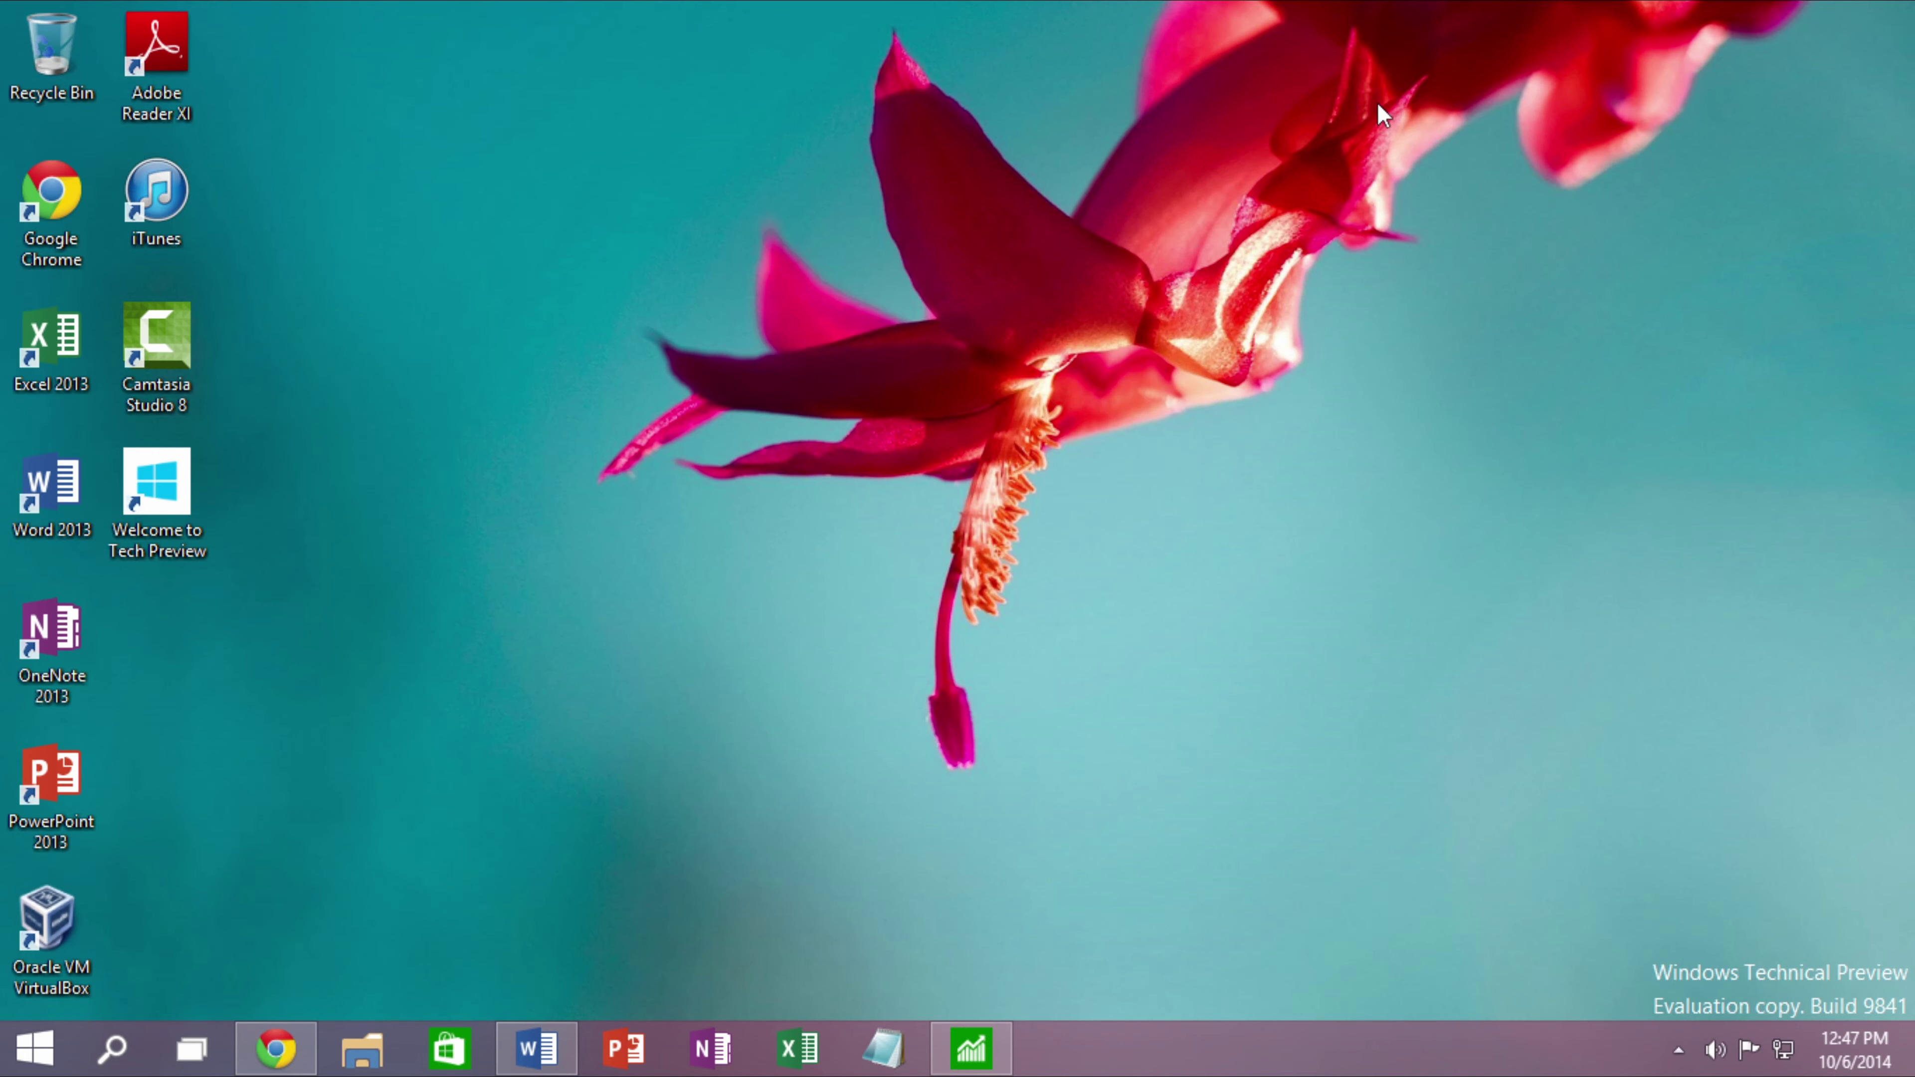
# Launch iTunes and Adobe Reader XI from their desktop shortcuts.
pyautogui.doubleClick(186, 199)
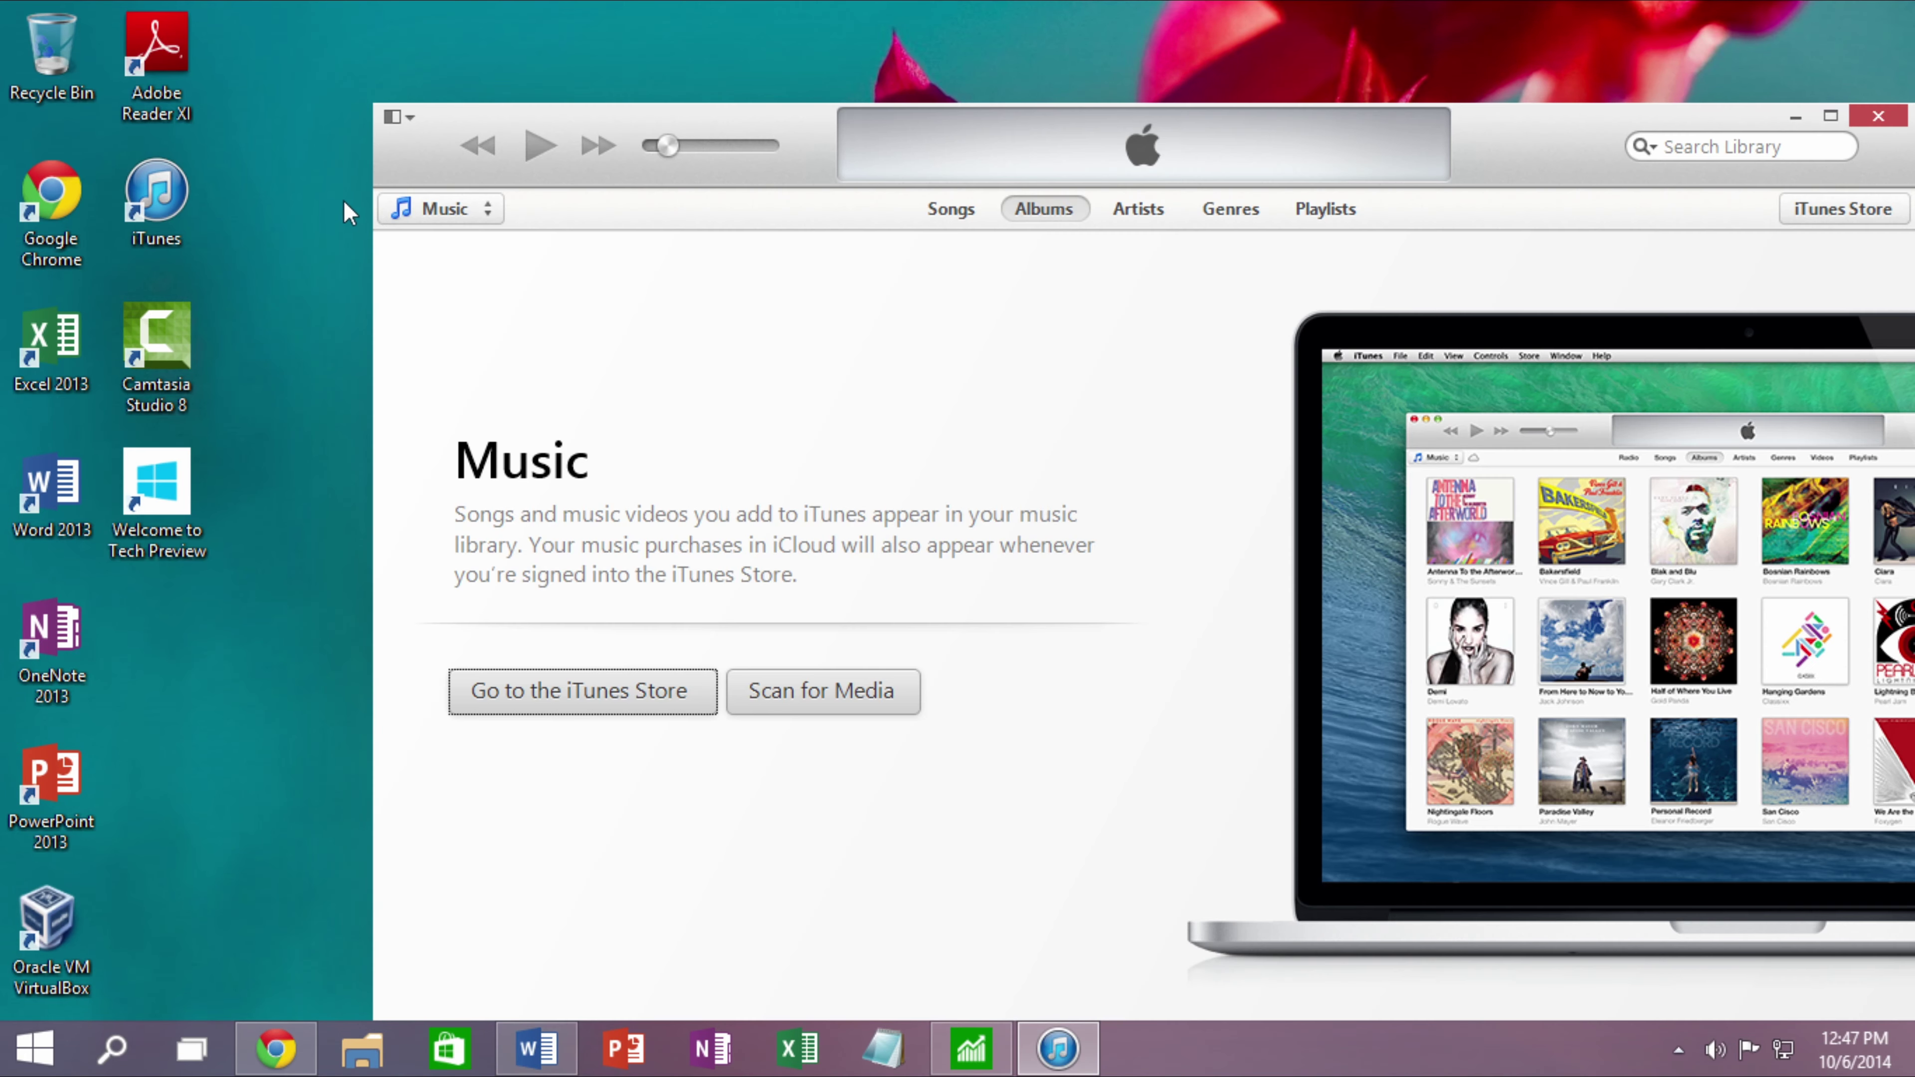
pyautogui.click(1155, 431)
pyautogui.doubleClick(193, 74)
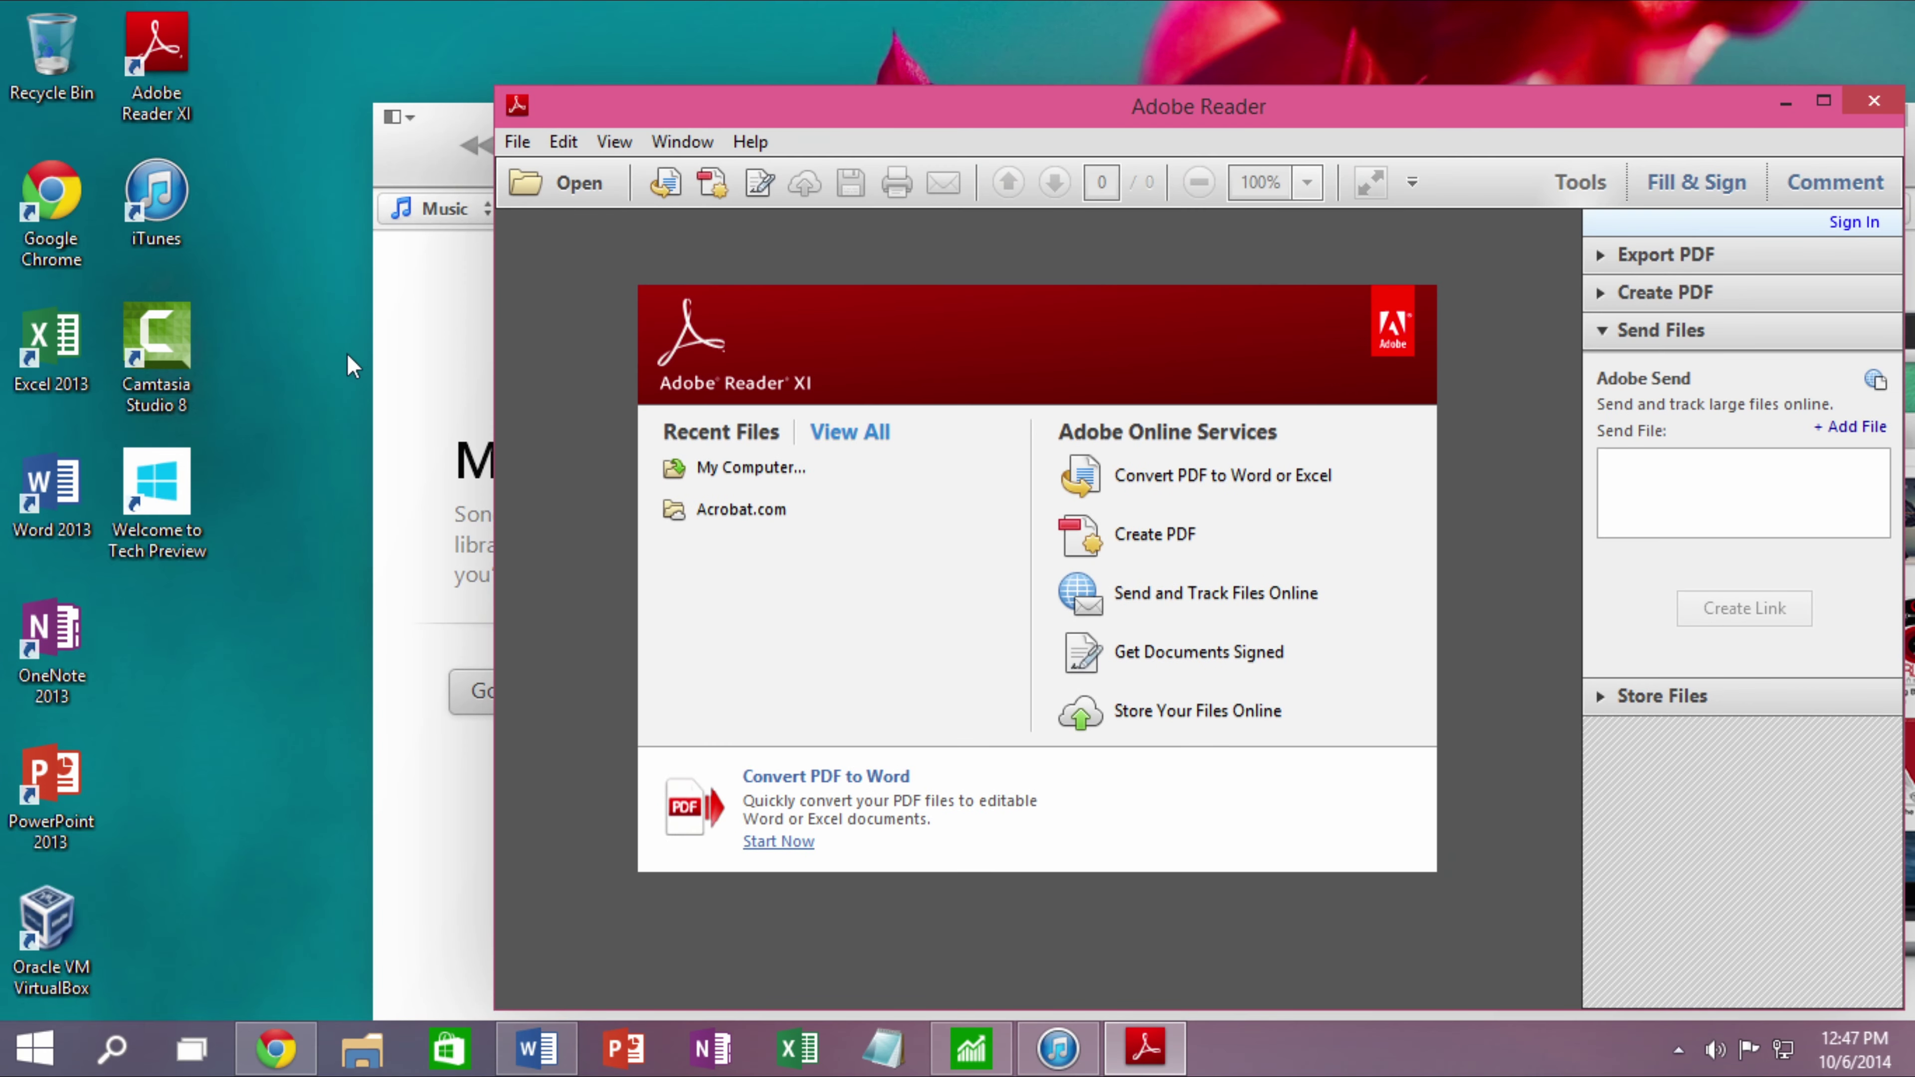
# Launch OneNote 2013 and make it the default OneNote version, then launch Excel 2013 and PowerPoint 2013.
pyautogui.doubleClick(51, 641)
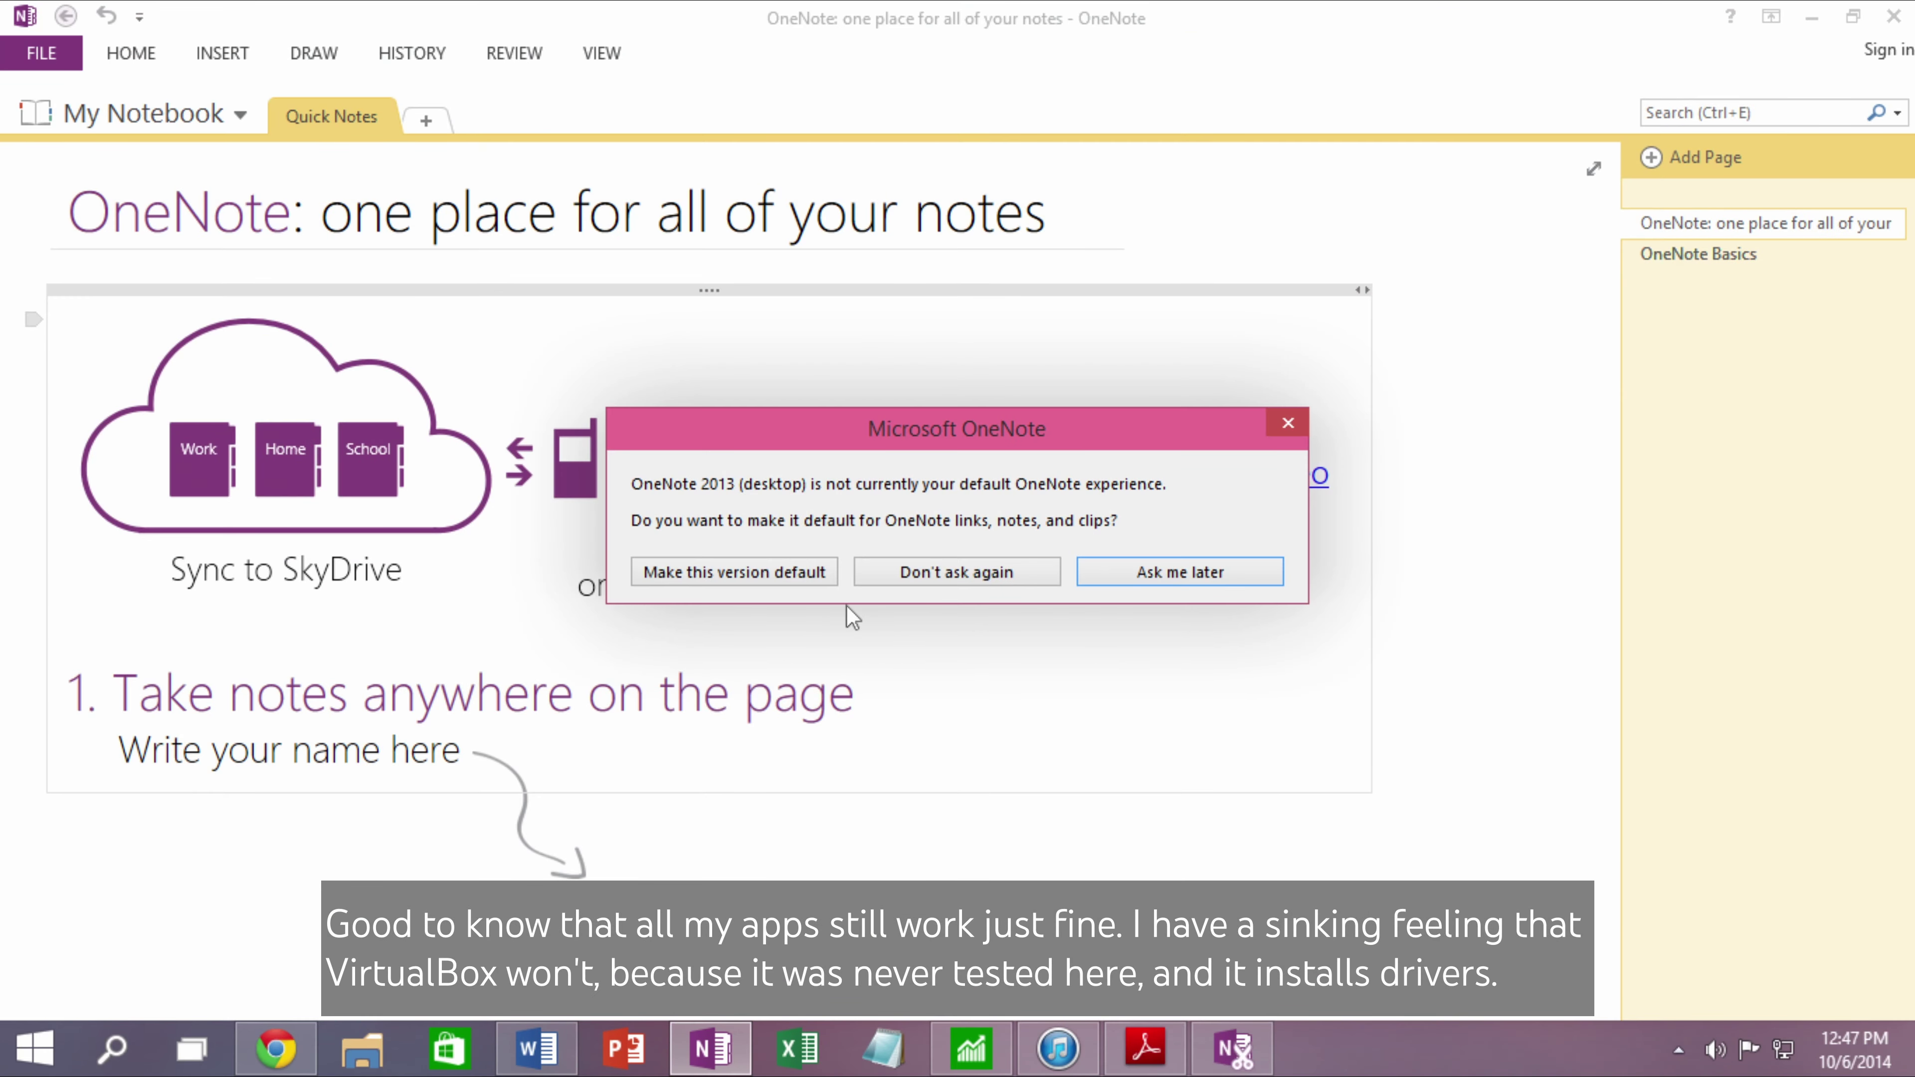
pyautogui.click(734, 572)
pyautogui.click(762, 501)
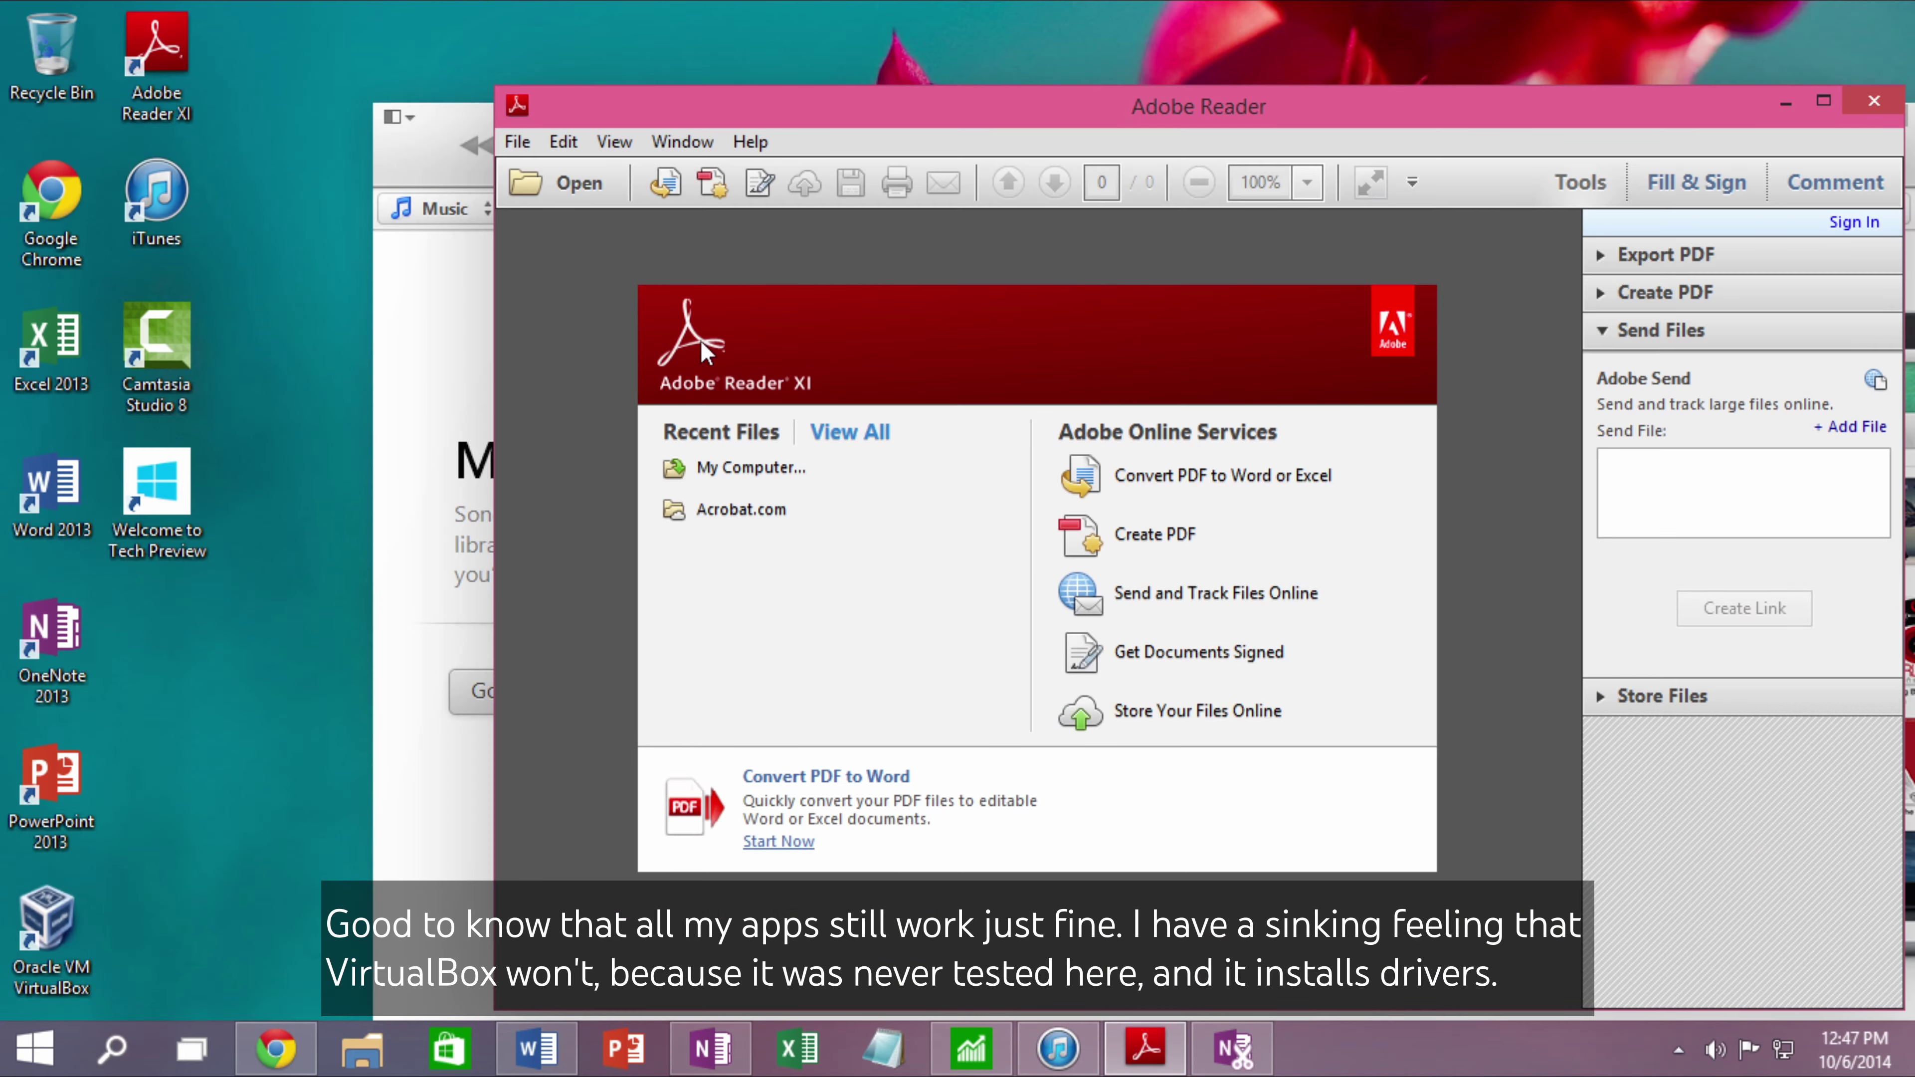
pyautogui.doubleClick(51, 348)
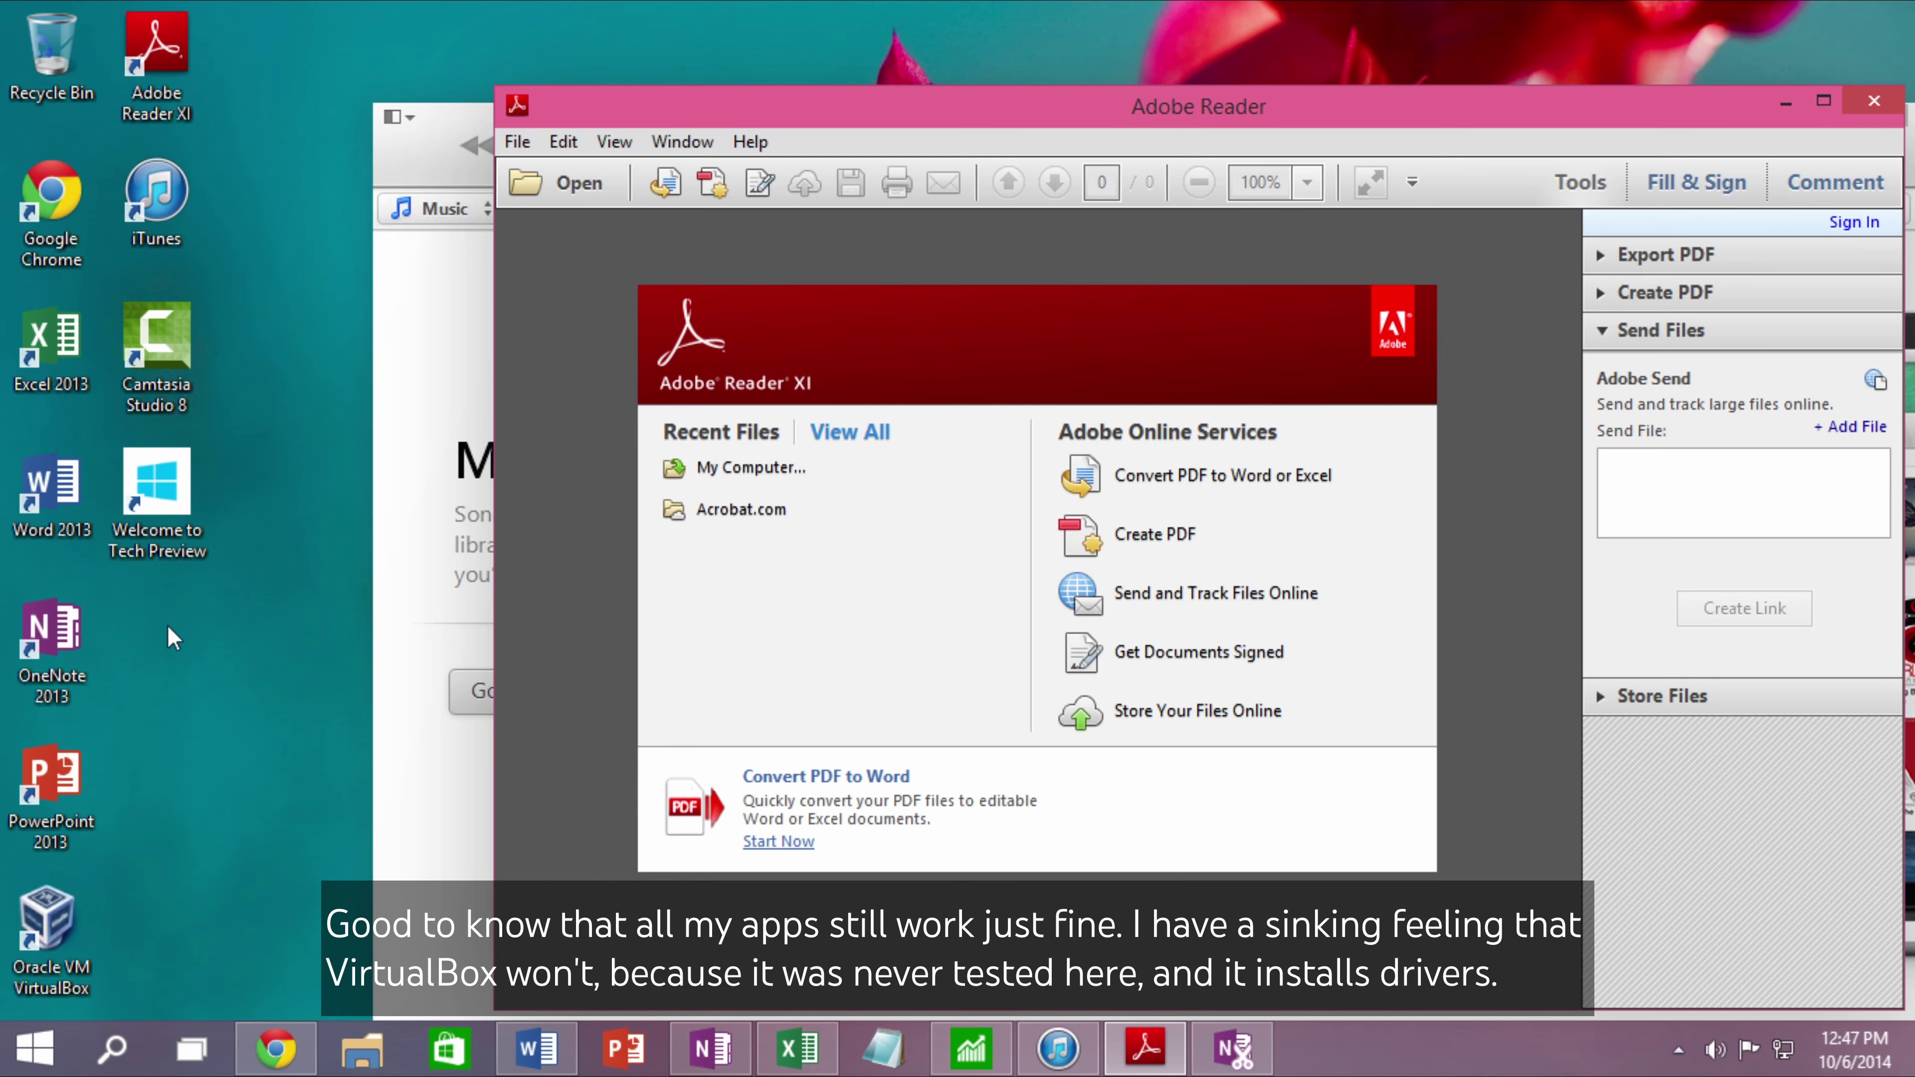
pyautogui.doubleClick(51, 784)
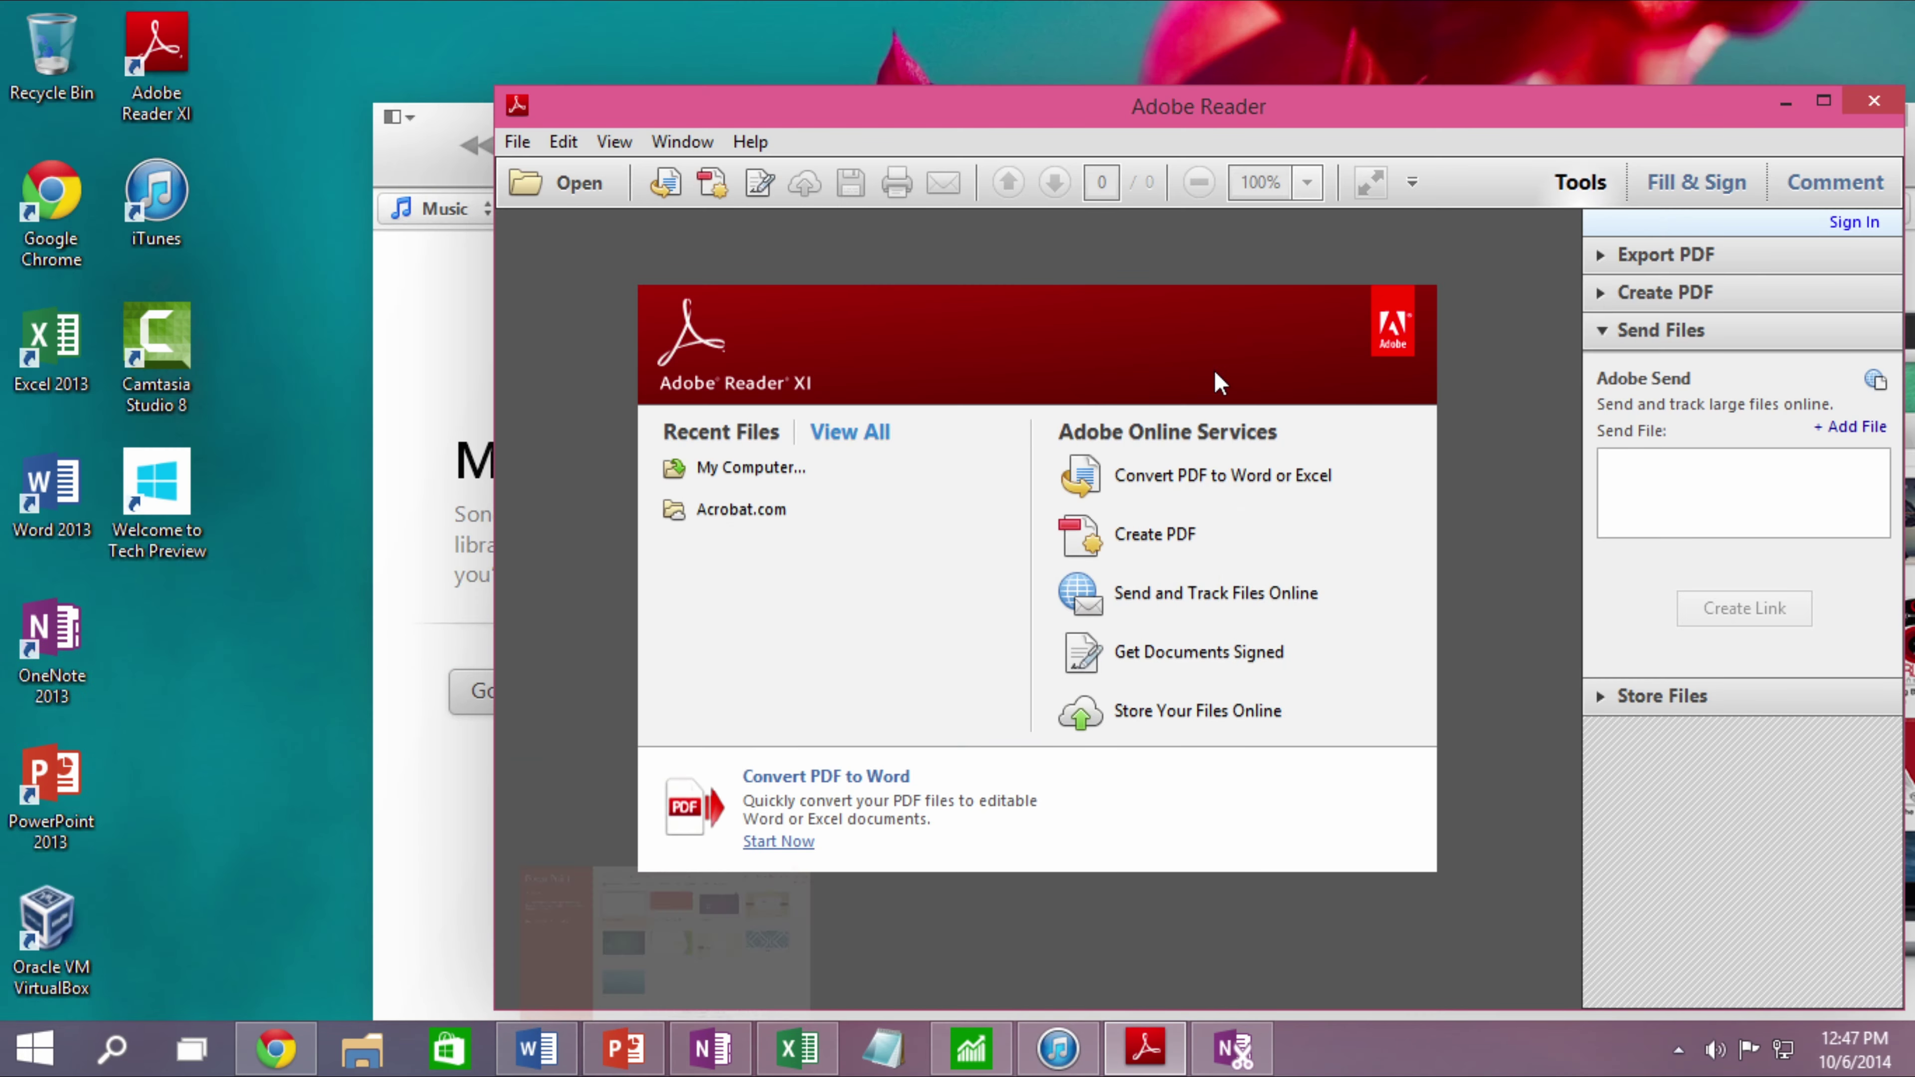
# Launch Camtasia Studio 8, close its welcome dialog and move its window clear of the desktop shortcuts.
pyautogui.doubleClick(157, 351)
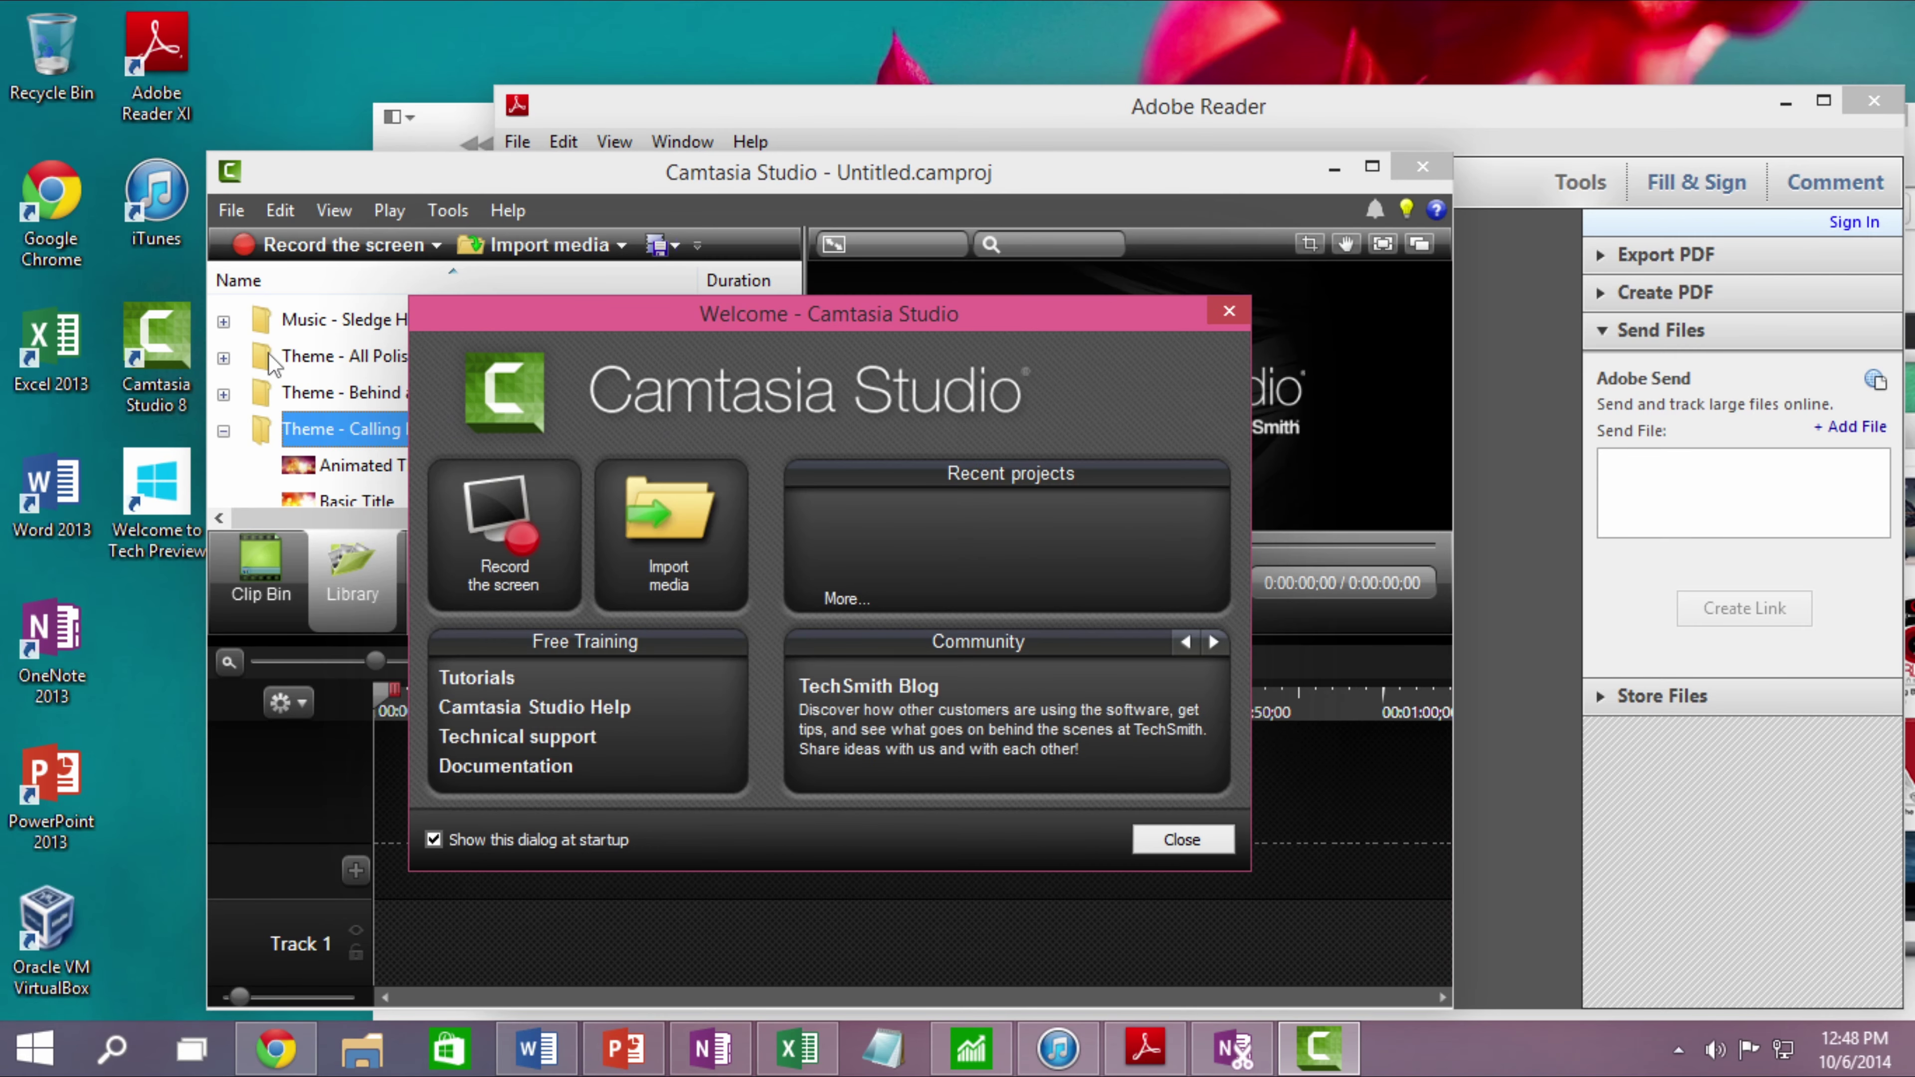
pyautogui.click(1229, 313)
pyautogui.moveTo(705, 177); pyautogui.dragTo(930, 167)
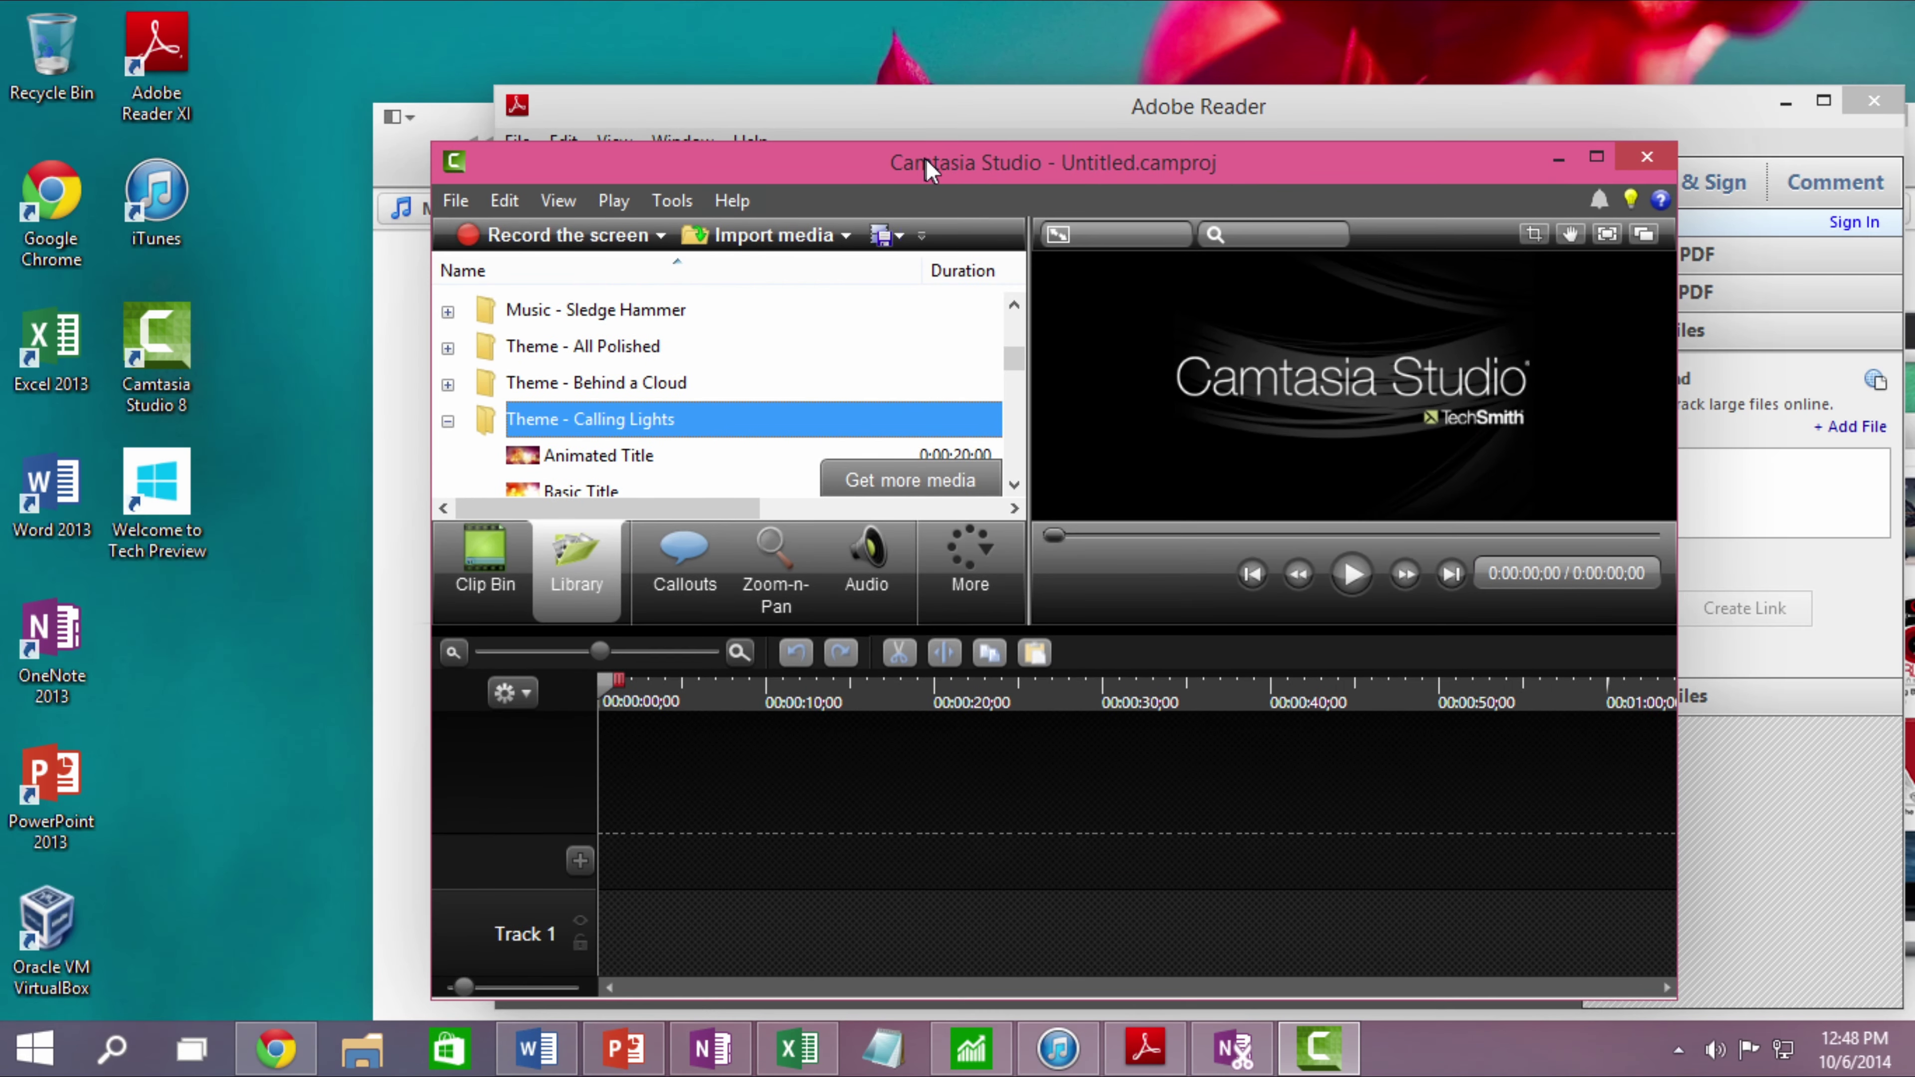
# Launch Oracle VM VirtualBox, try to start the windows xp virtual machine and dismiss the error.
pyautogui.doubleClick(47, 922)
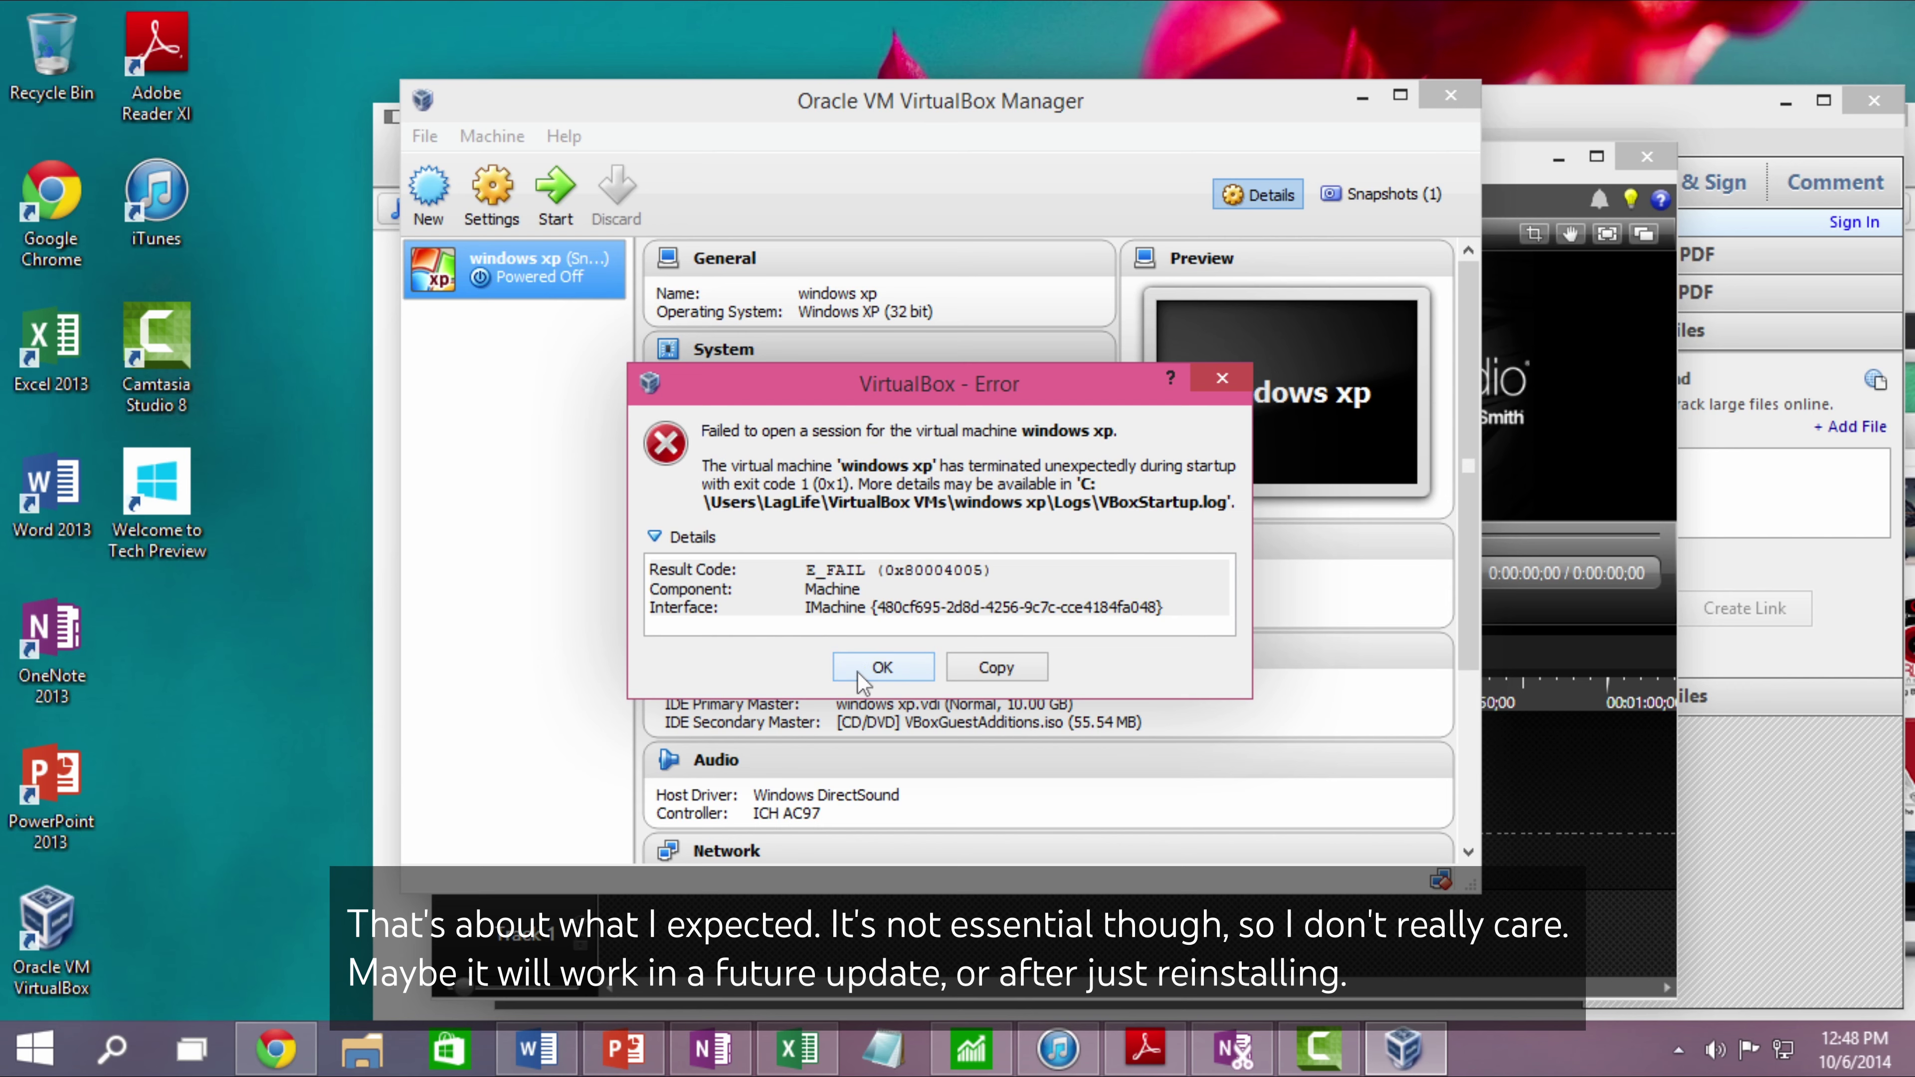
pyautogui.click(875, 682)
# Examine the windows xp virtual machine's display, motherboard, processor and advanced general settings.
pyautogui.click(483, 193)
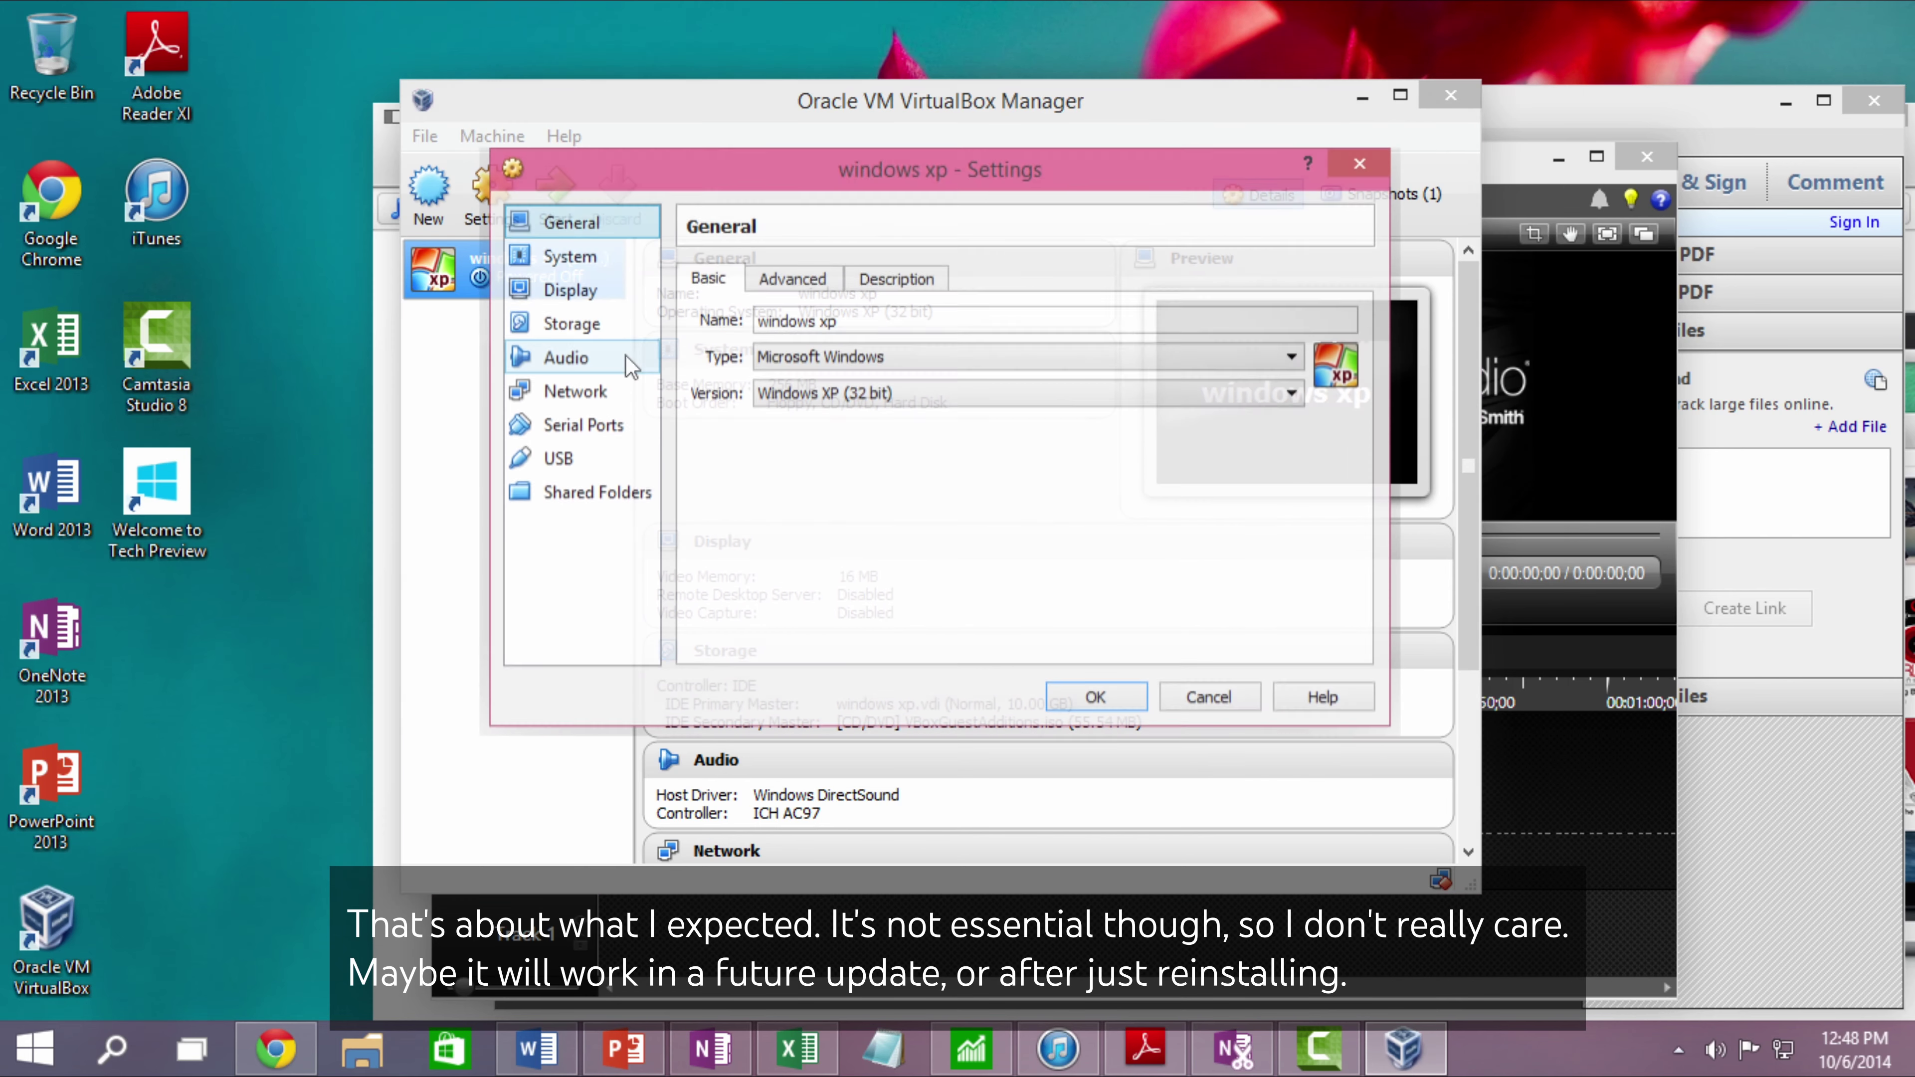
pyautogui.click(611, 300)
pyautogui.click(615, 262)
pyautogui.click(628, 295)
pyautogui.click(633, 261)
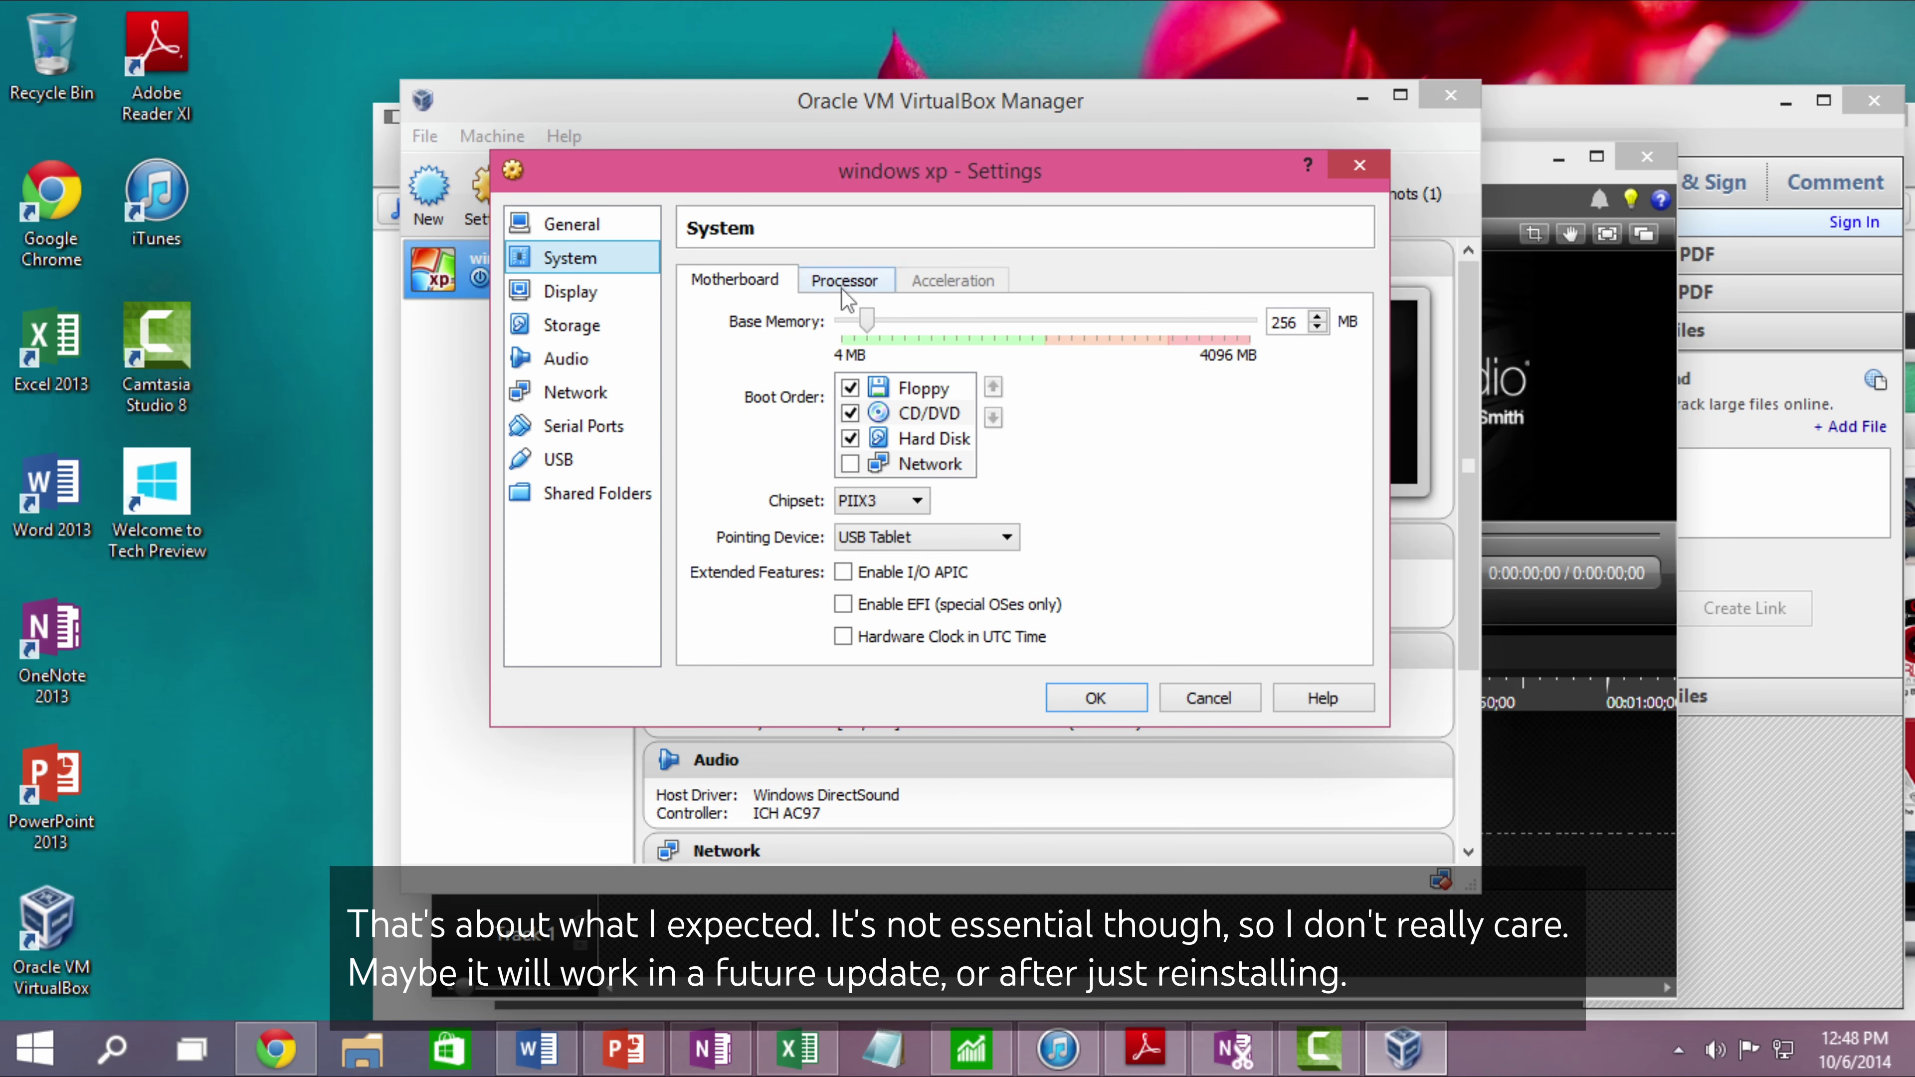
pyautogui.click(842, 290)
pyautogui.click(724, 278)
pyautogui.click(570, 224)
pyautogui.click(788, 280)
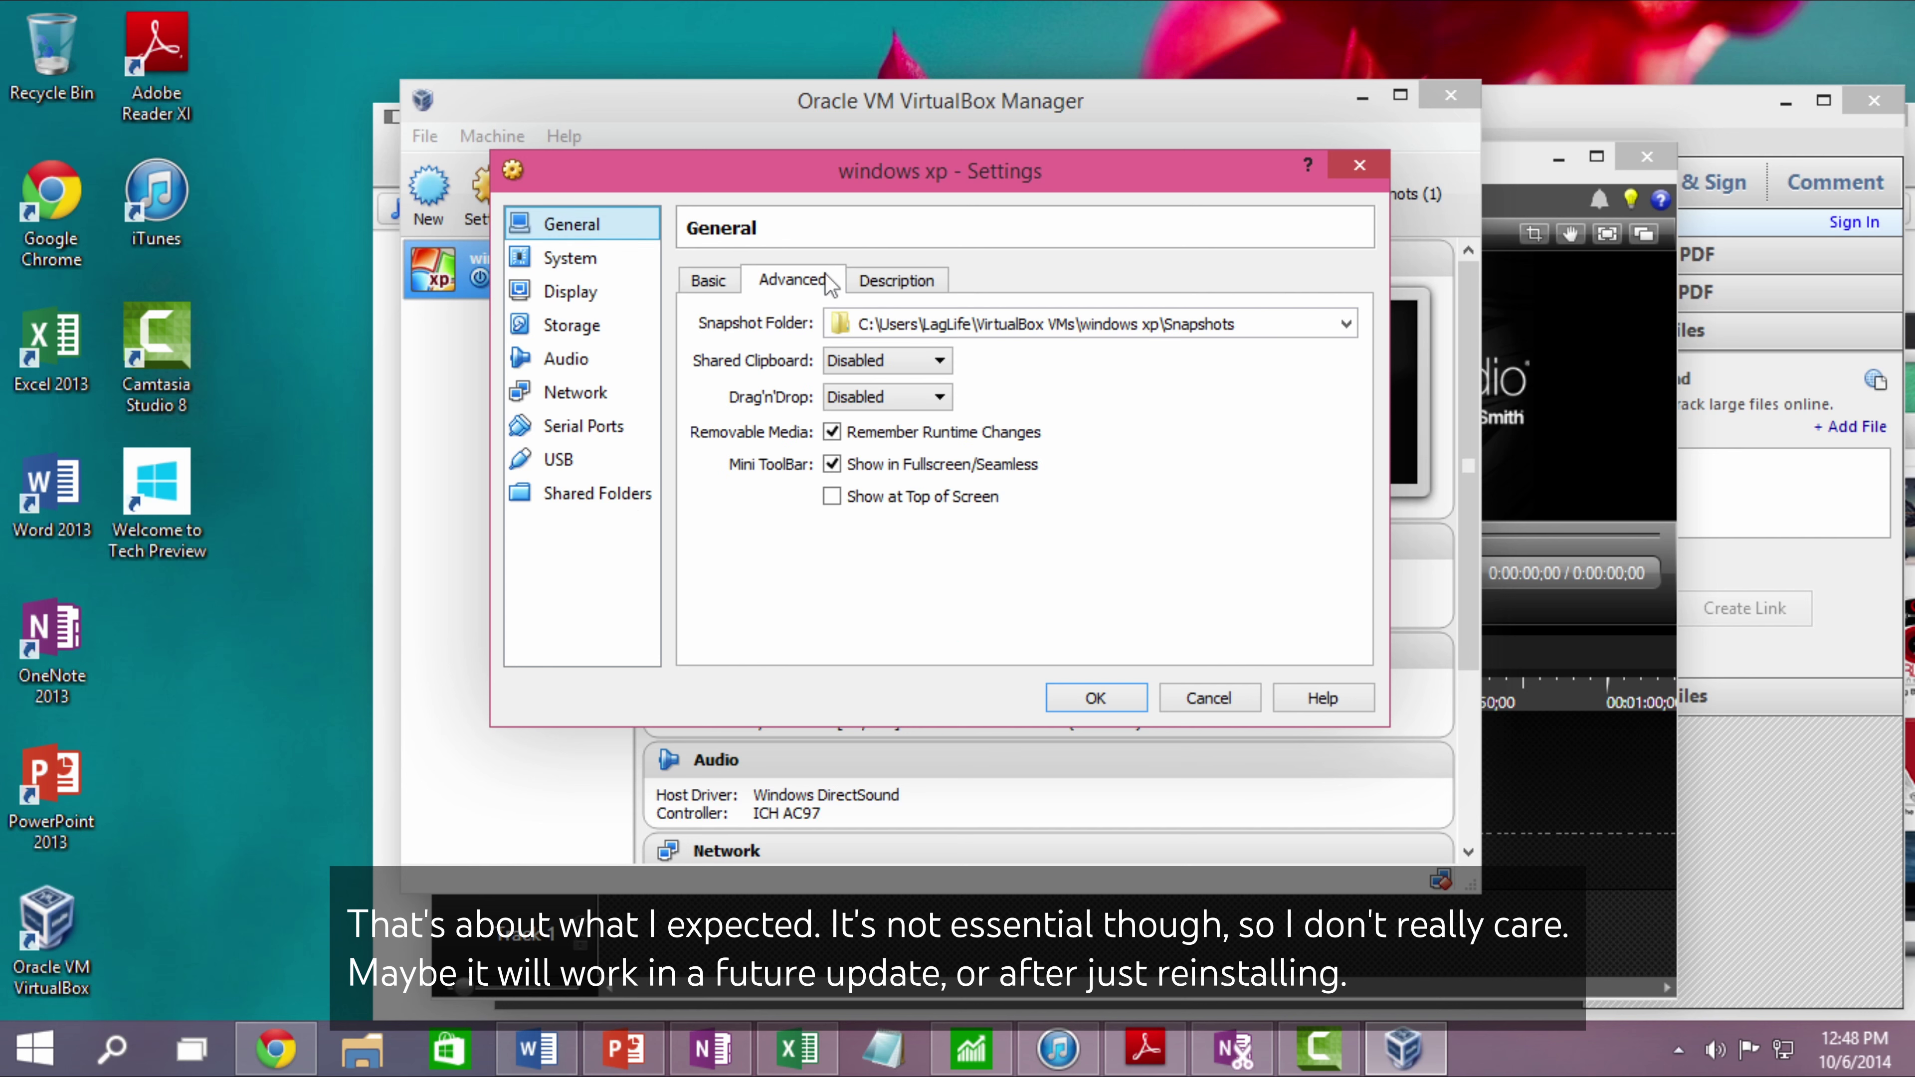
# Examine the virtual machine's display, storage, audio, network, serial port, USB and processor settings, and close the settings without changes.
pyautogui.click(570, 292)
pyautogui.click(571, 325)
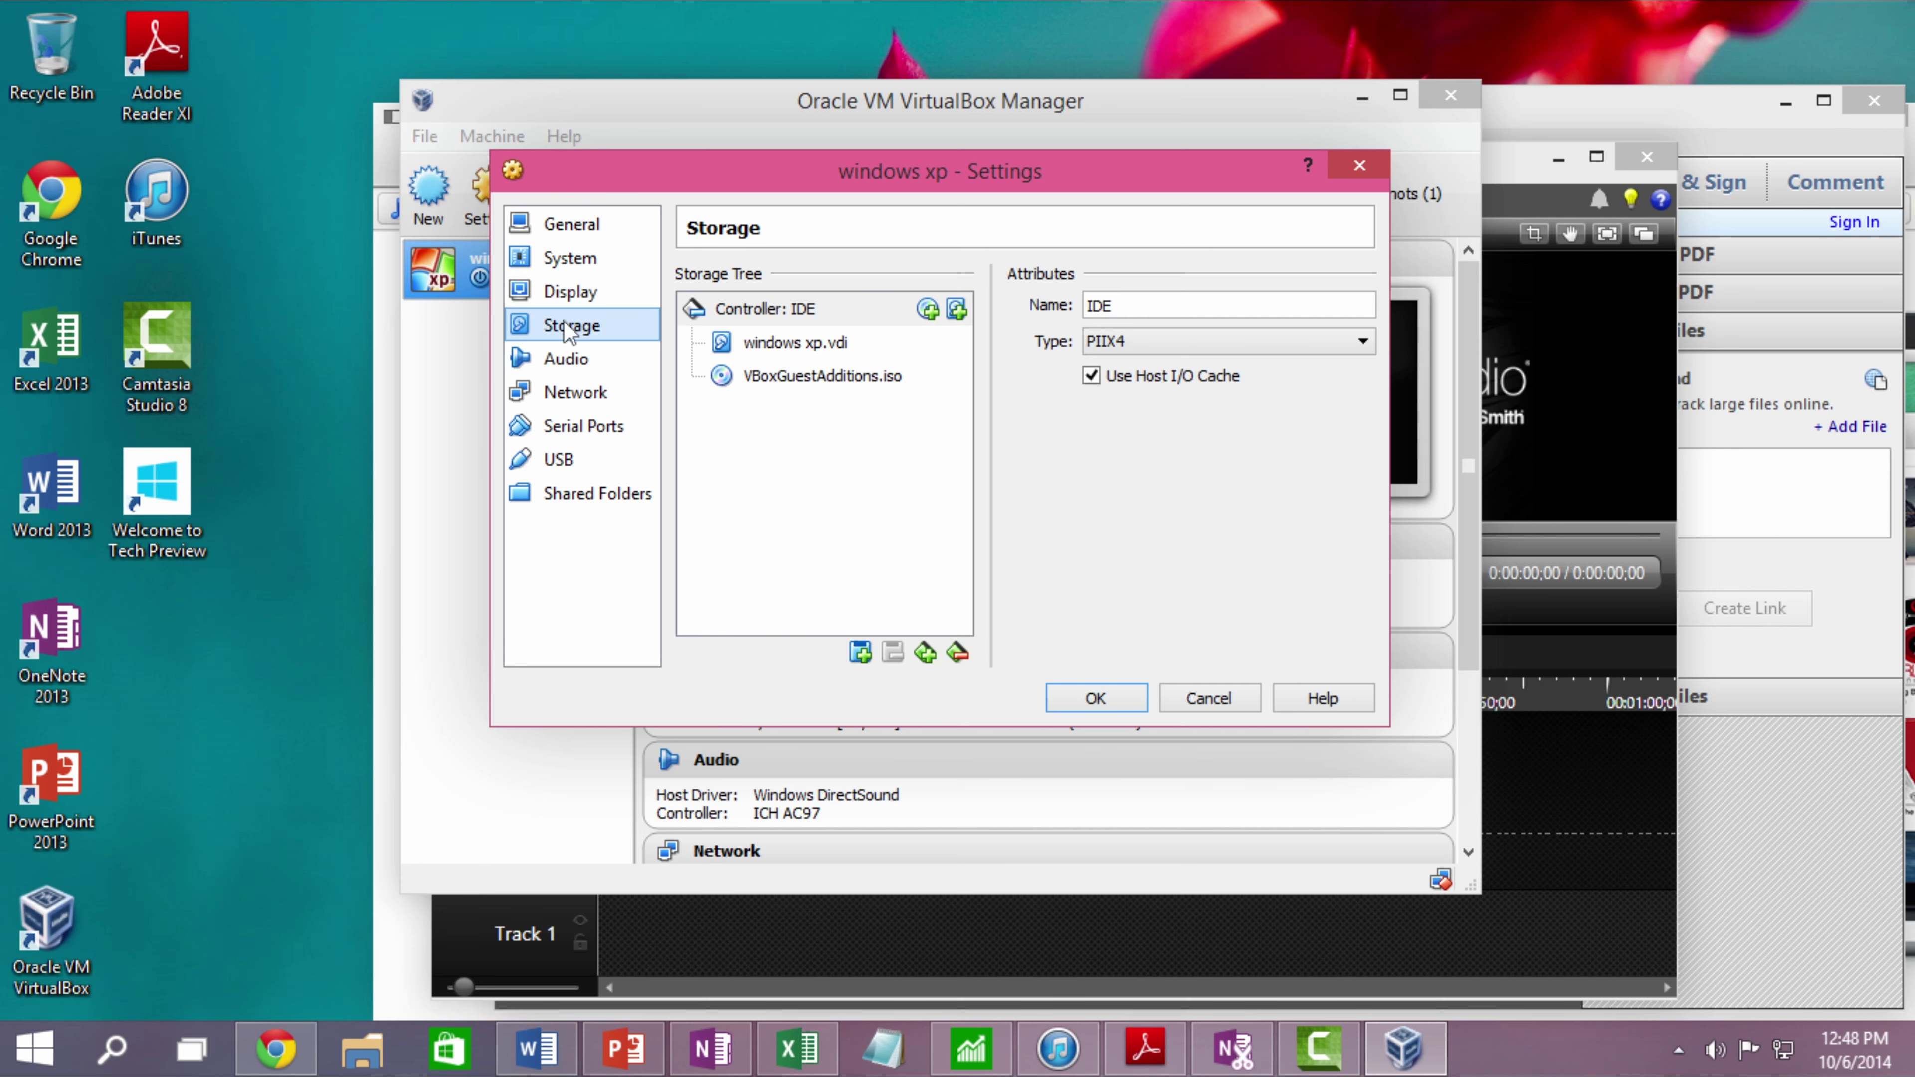
pyautogui.click(572, 358)
pyautogui.click(585, 392)
pyautogui.click(609, 427)
pyautogui.click(603, 459)
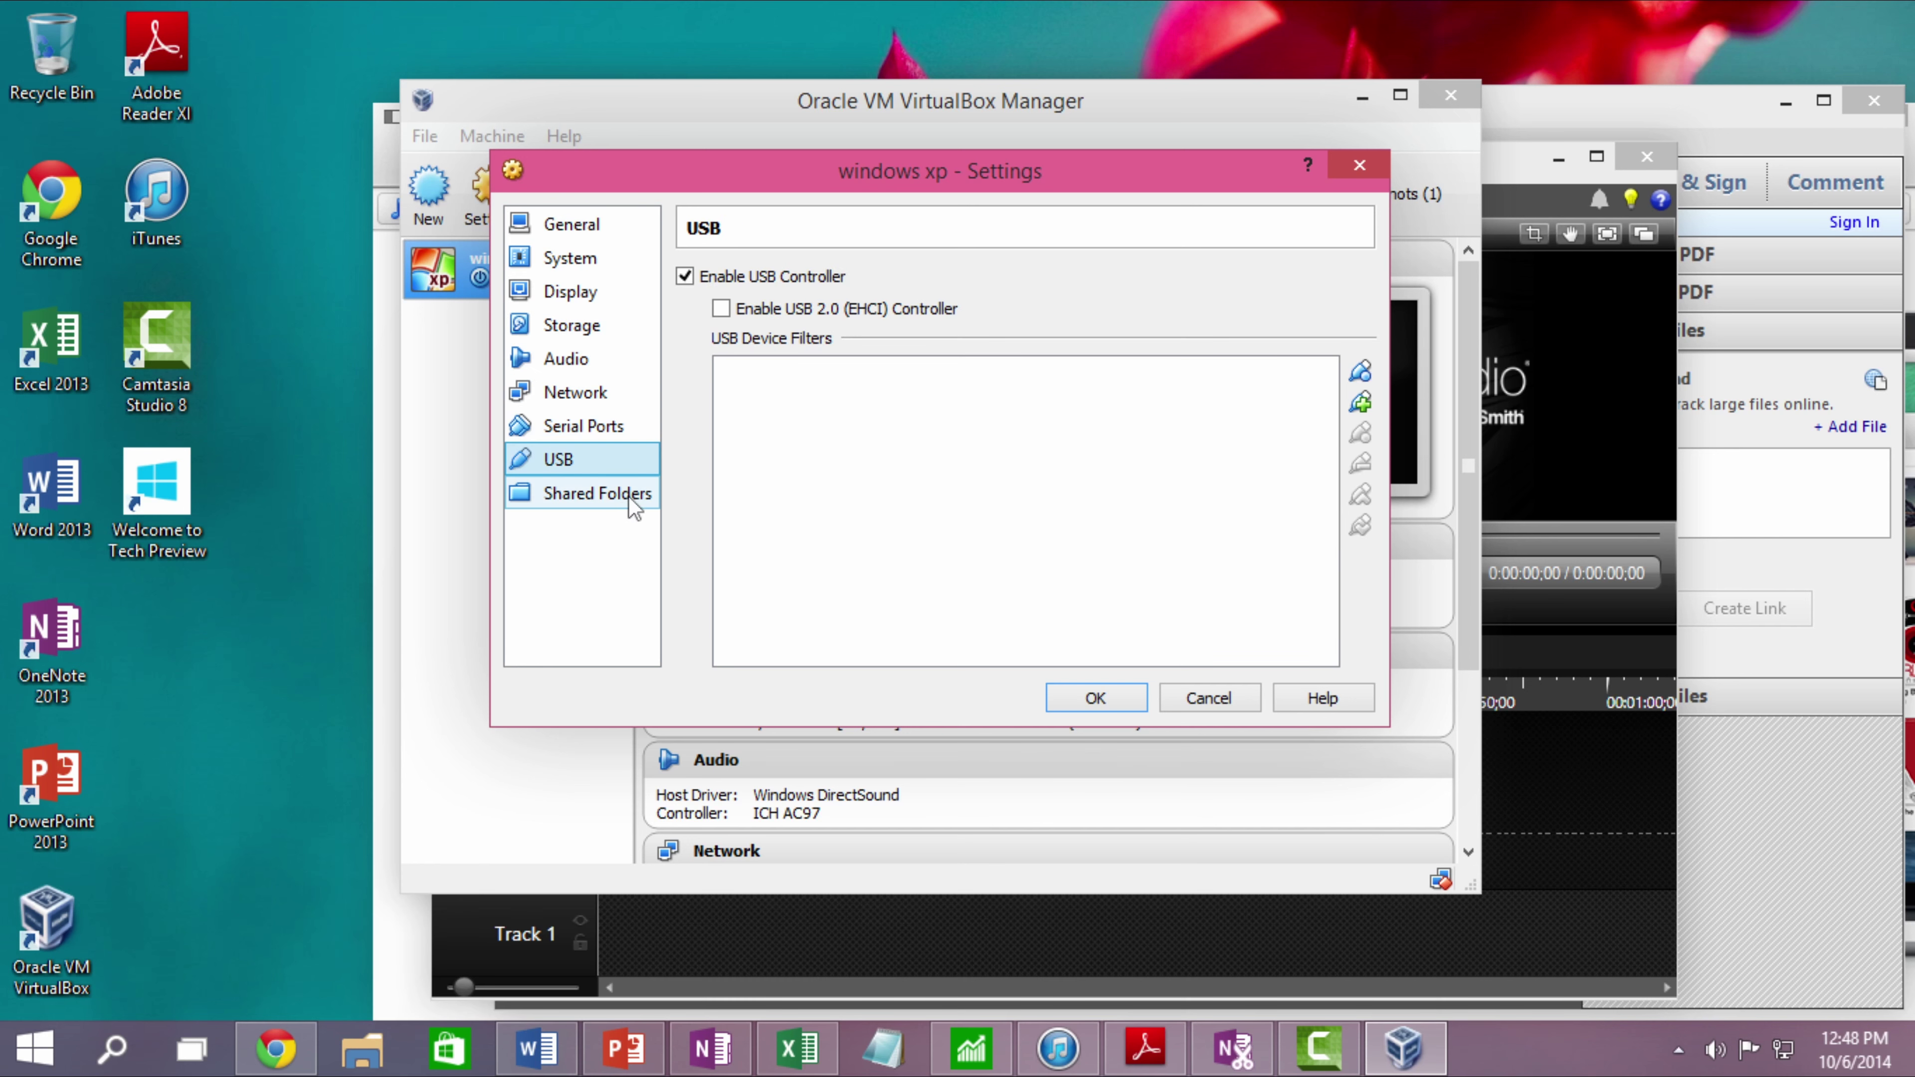
pyautogui.click(603, 326)
pyautogui.click(617, 291)
pyautogui.click(618, 262)
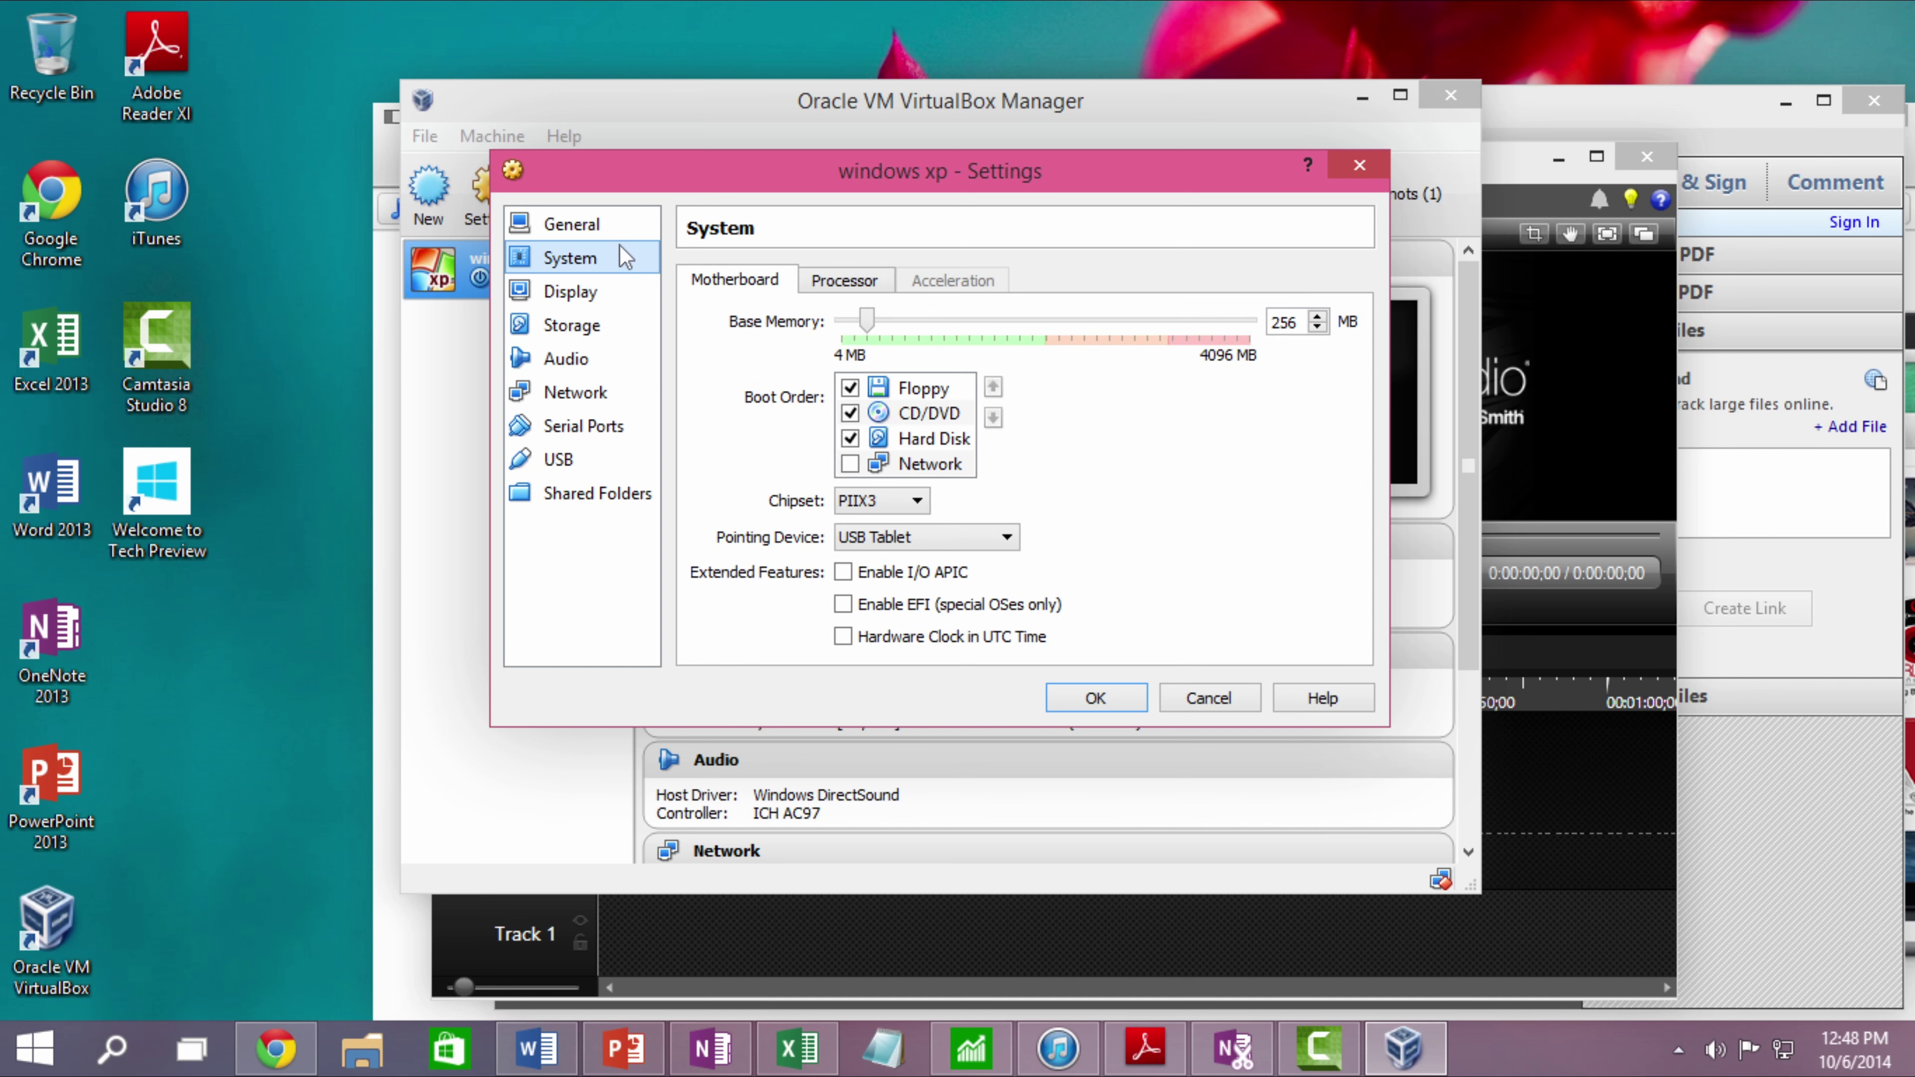
pyautogui.click(841, 281)
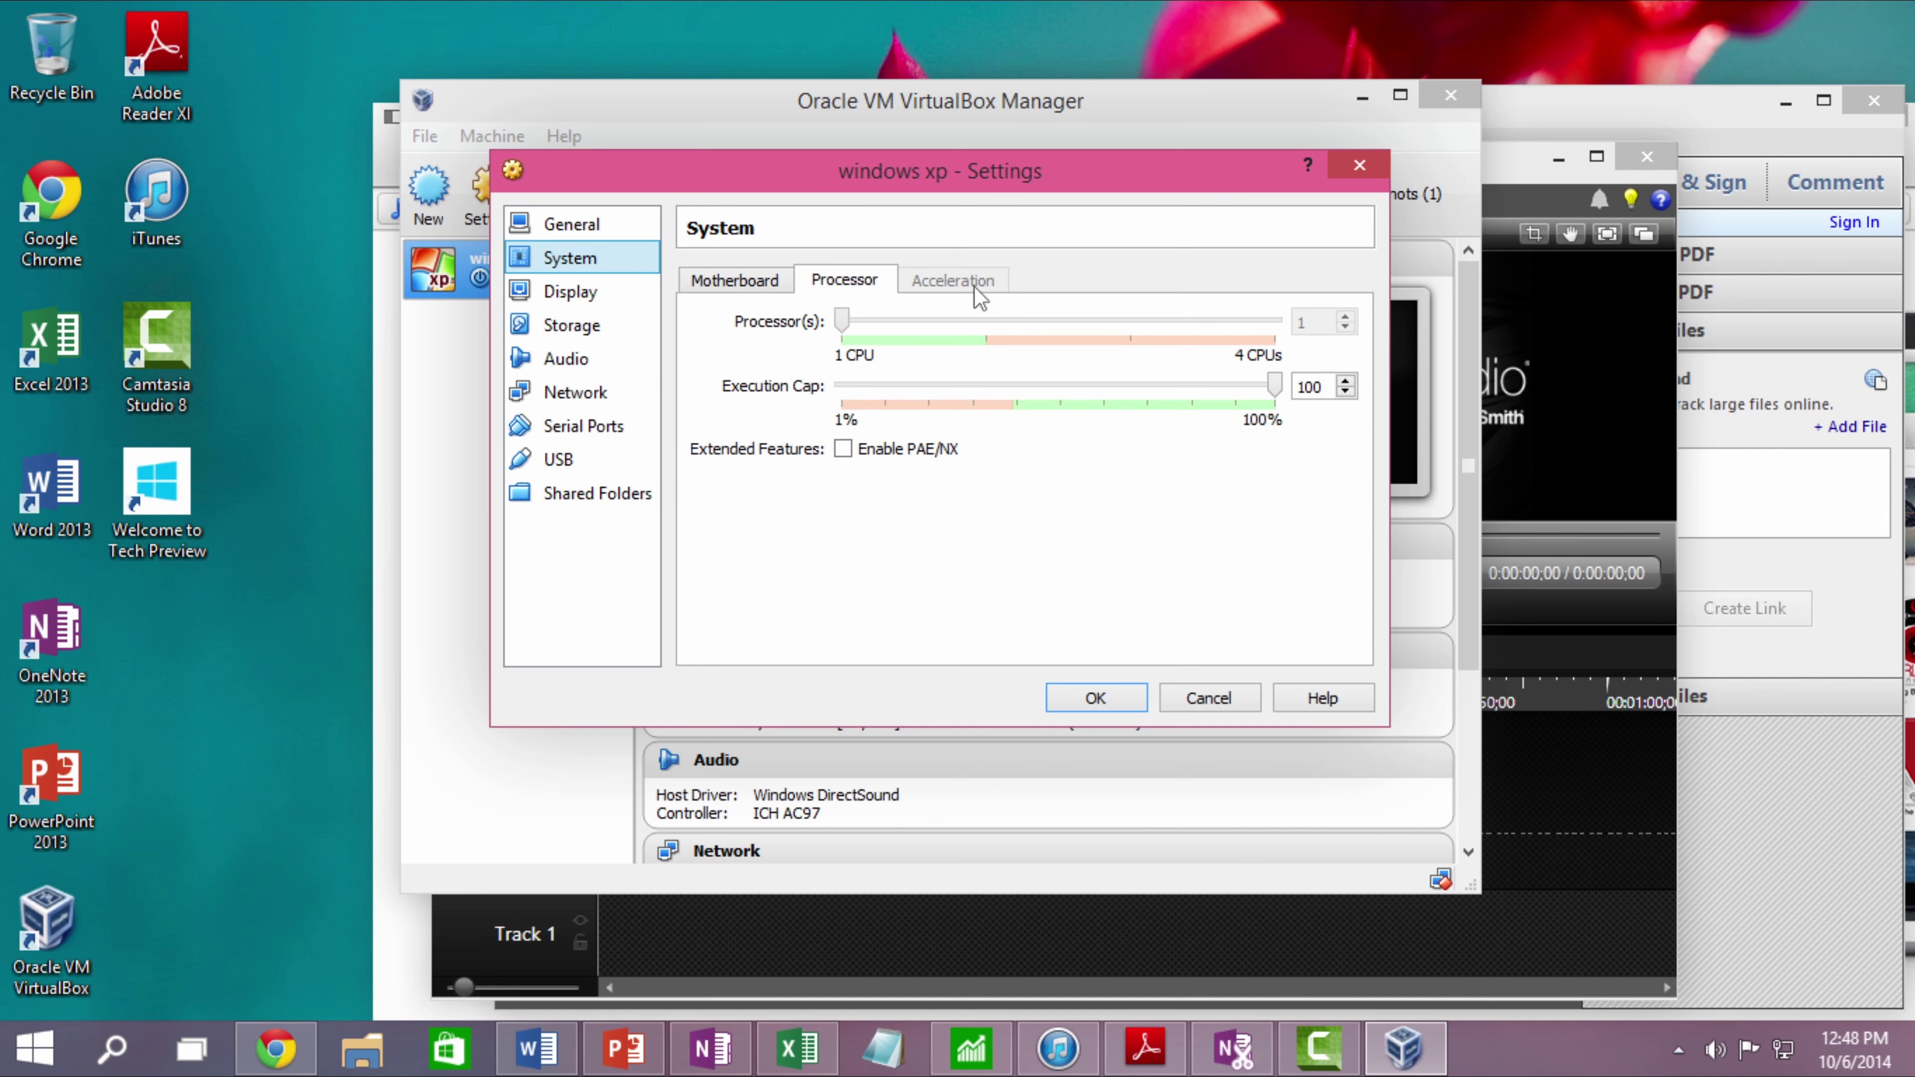
pyautogui.click(1359, 164)
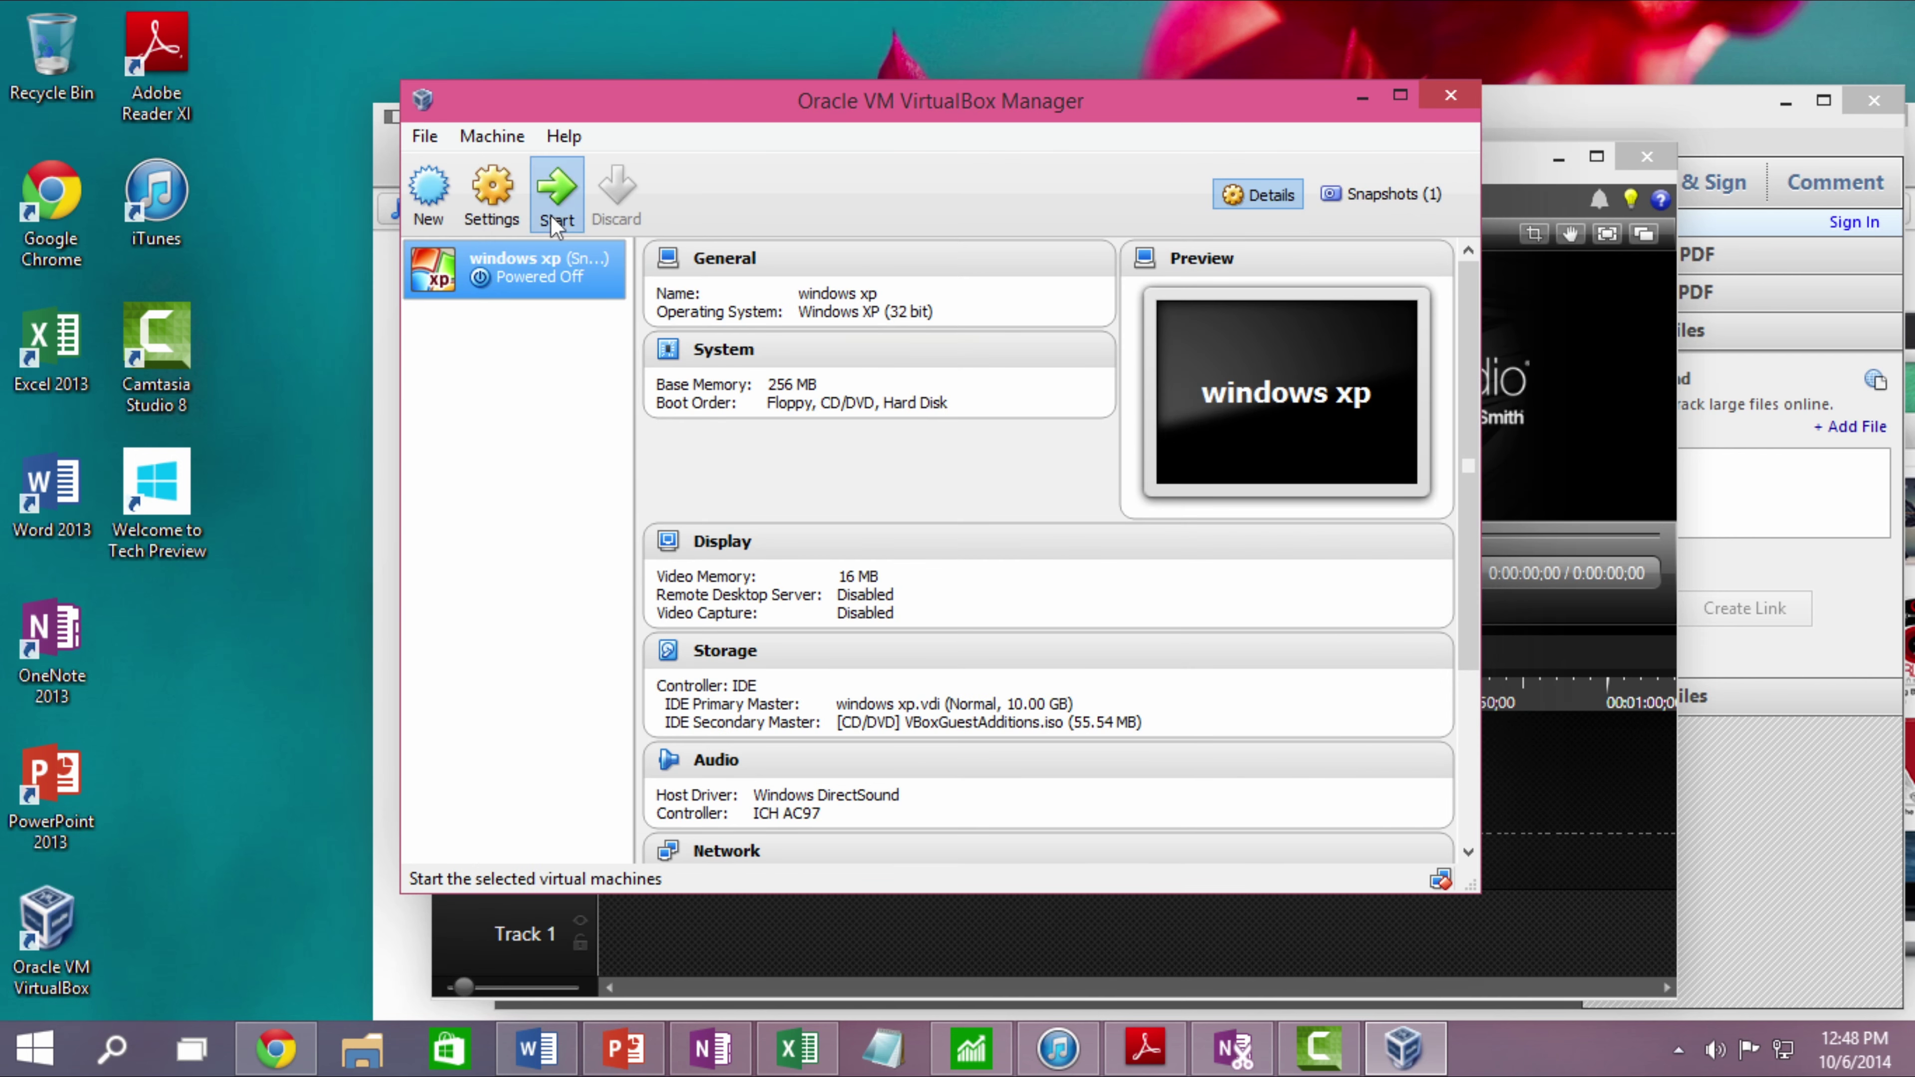
# Try again to start the windows xp virtual machine and dismiss the error.
pyautogui.click(555, 193)
pyautogui.click(1158, 551)
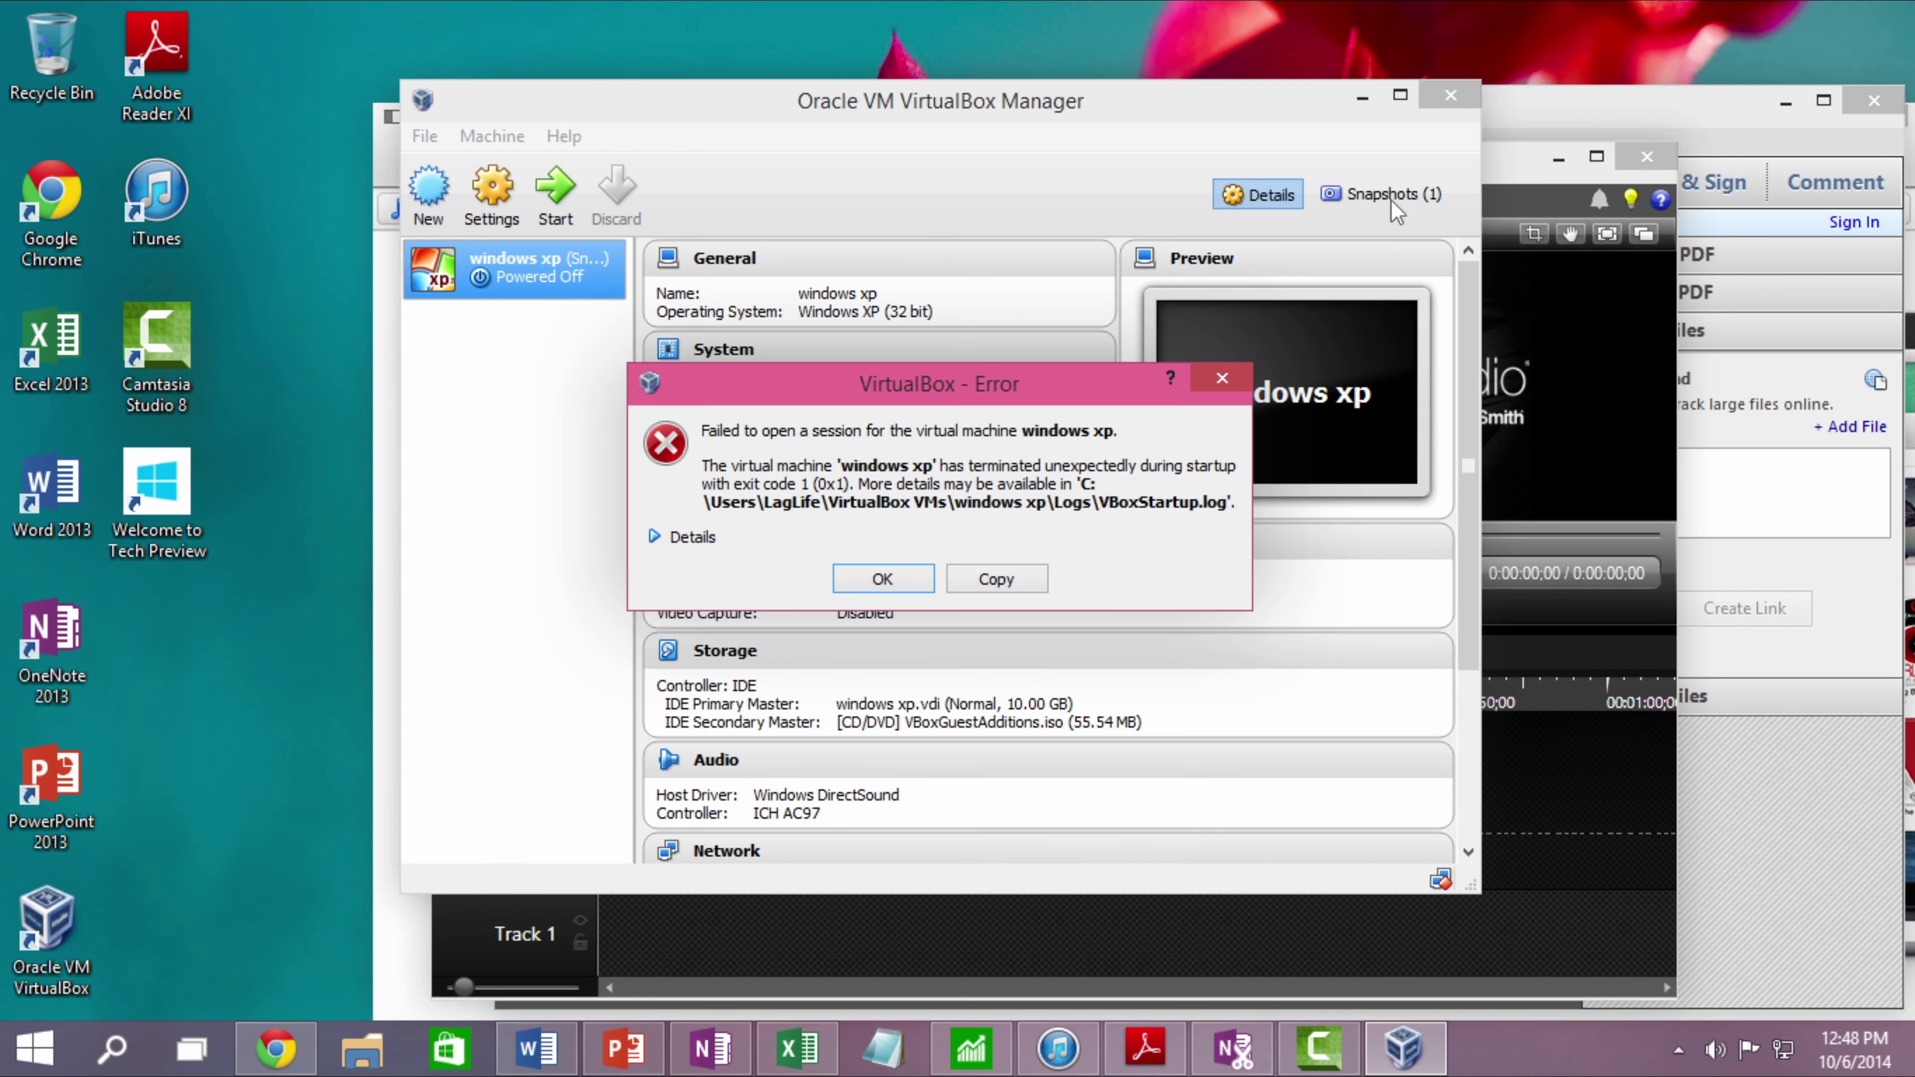
pyautogui.click(882, 581)
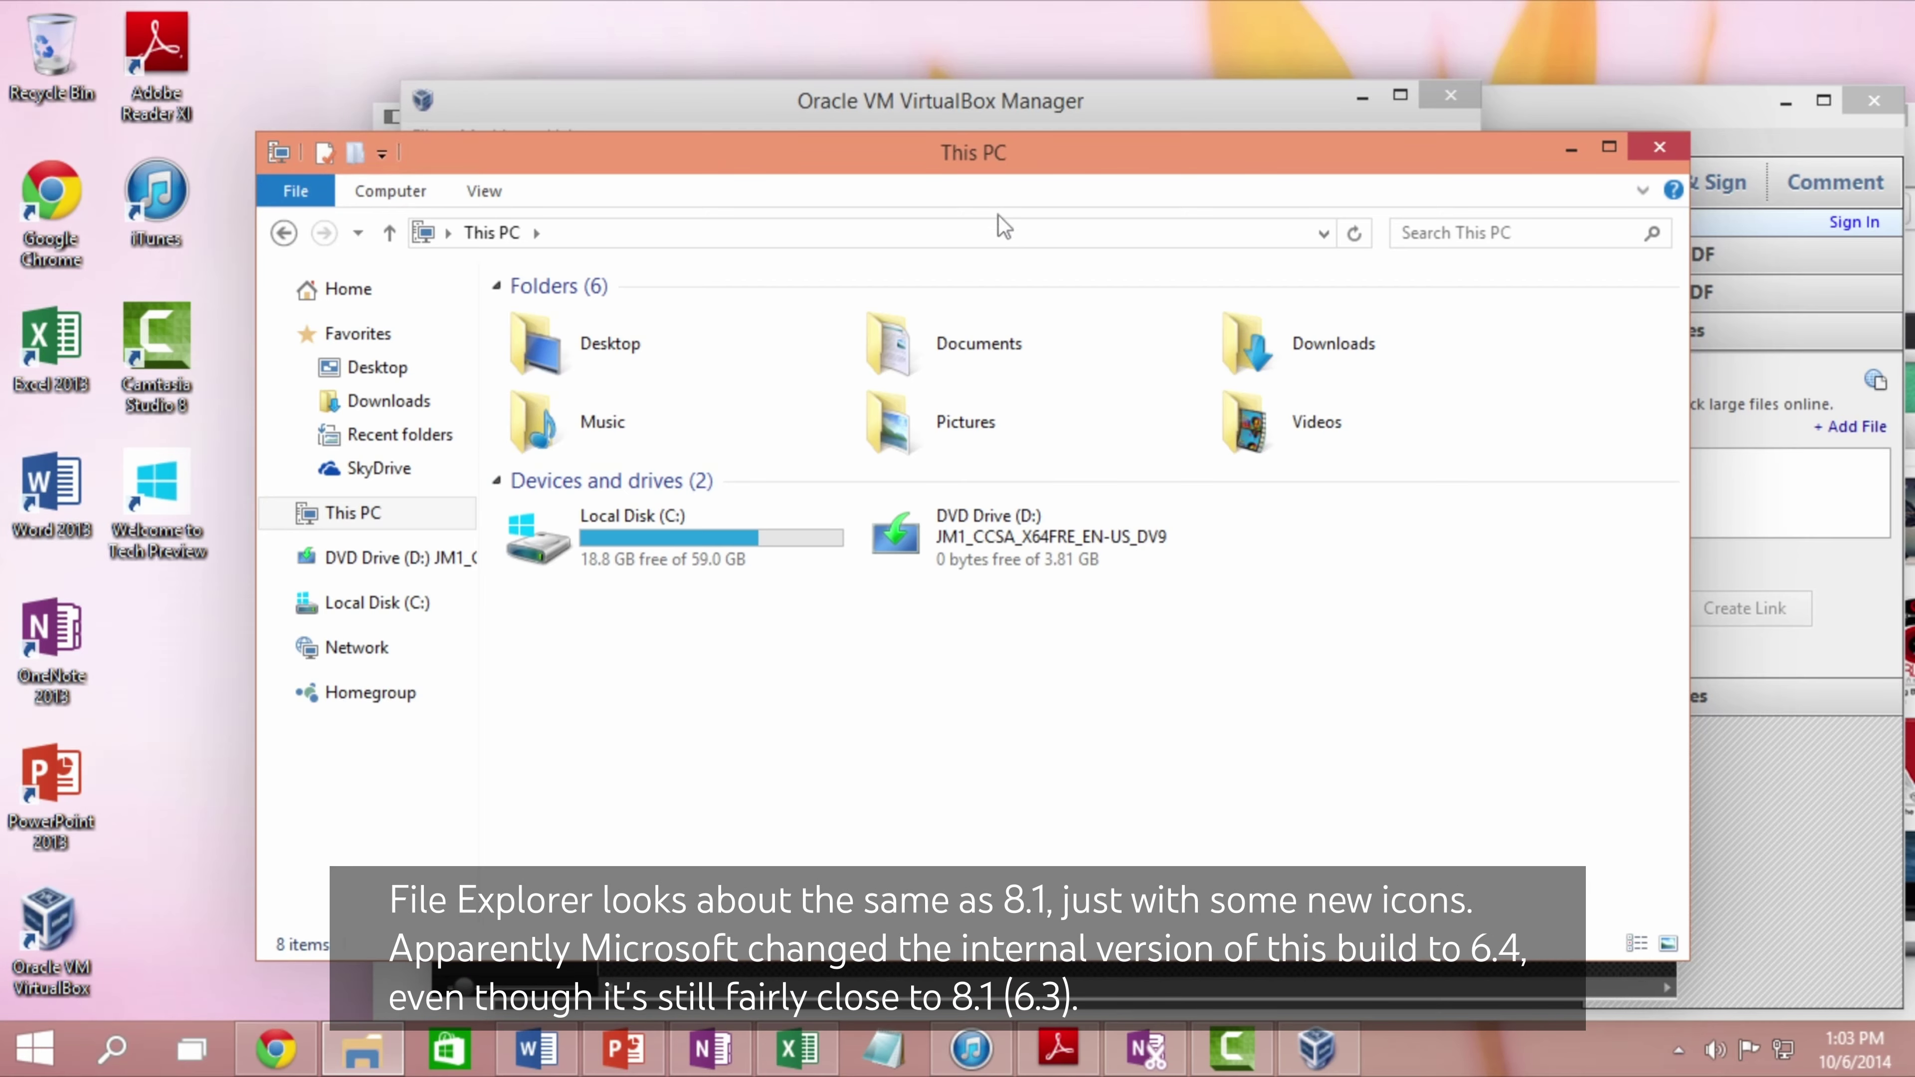
# Open the About Windows dialog to check the Windows version and build.
pyautogui.press('super+r')
pyautogui.press('Return')
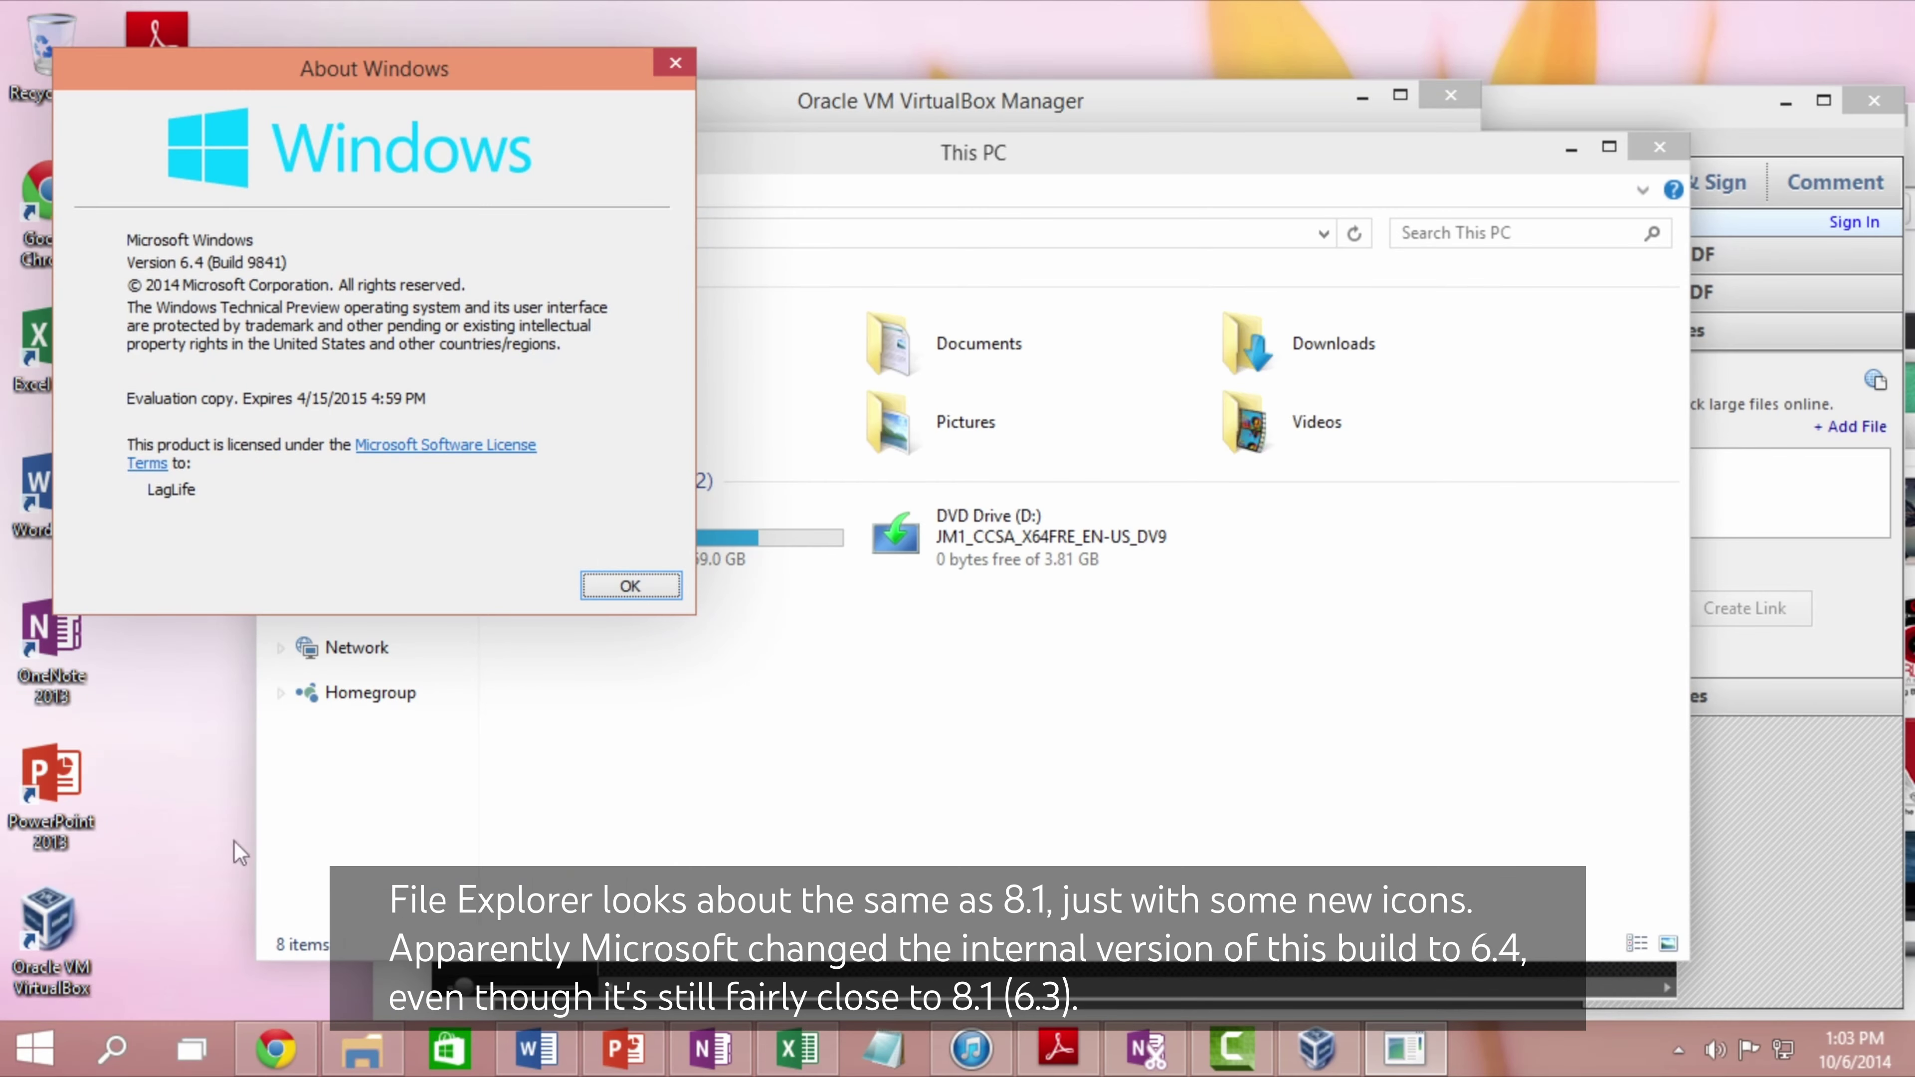
# Sign out of Windows, sign back in with the account password and check the Start menu's color.
pyautogui.click(60, 1030)
pyautogui.click(85, 324)
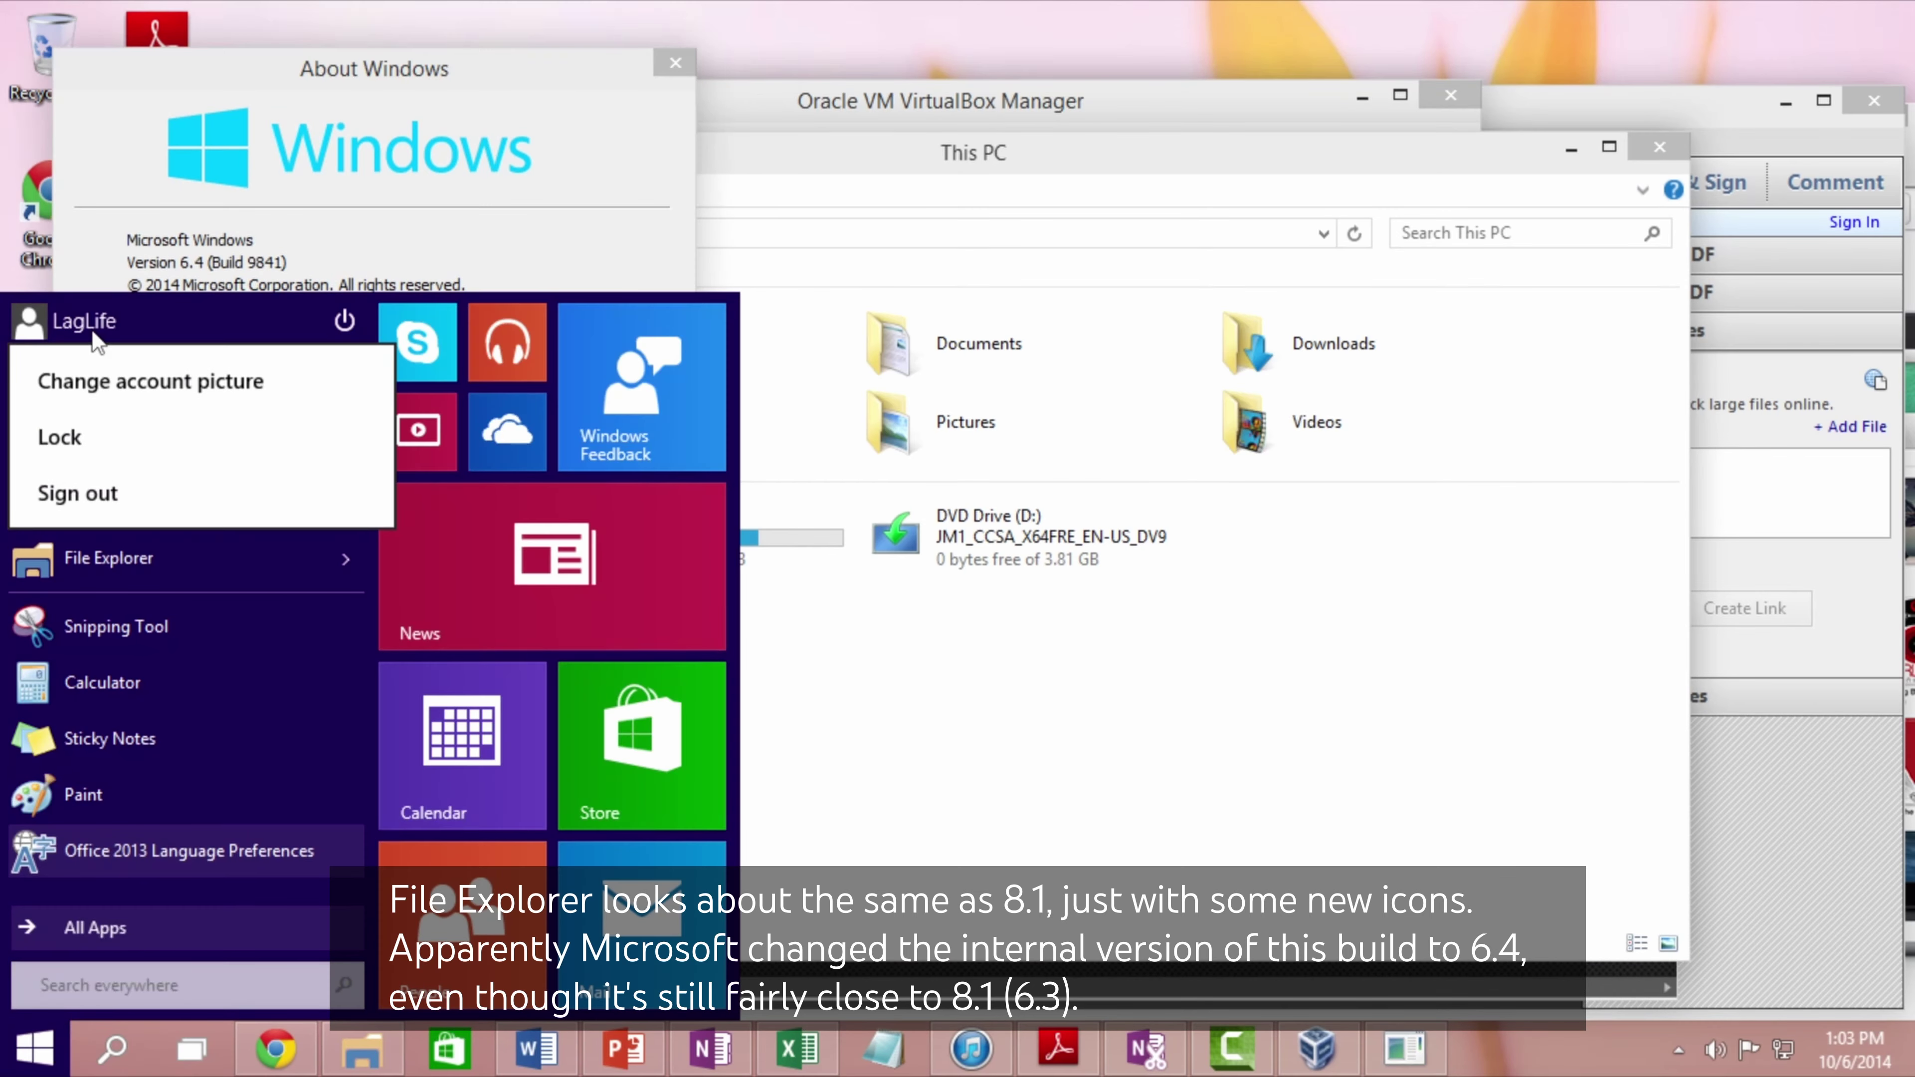
pyautogui.click(106, 492)
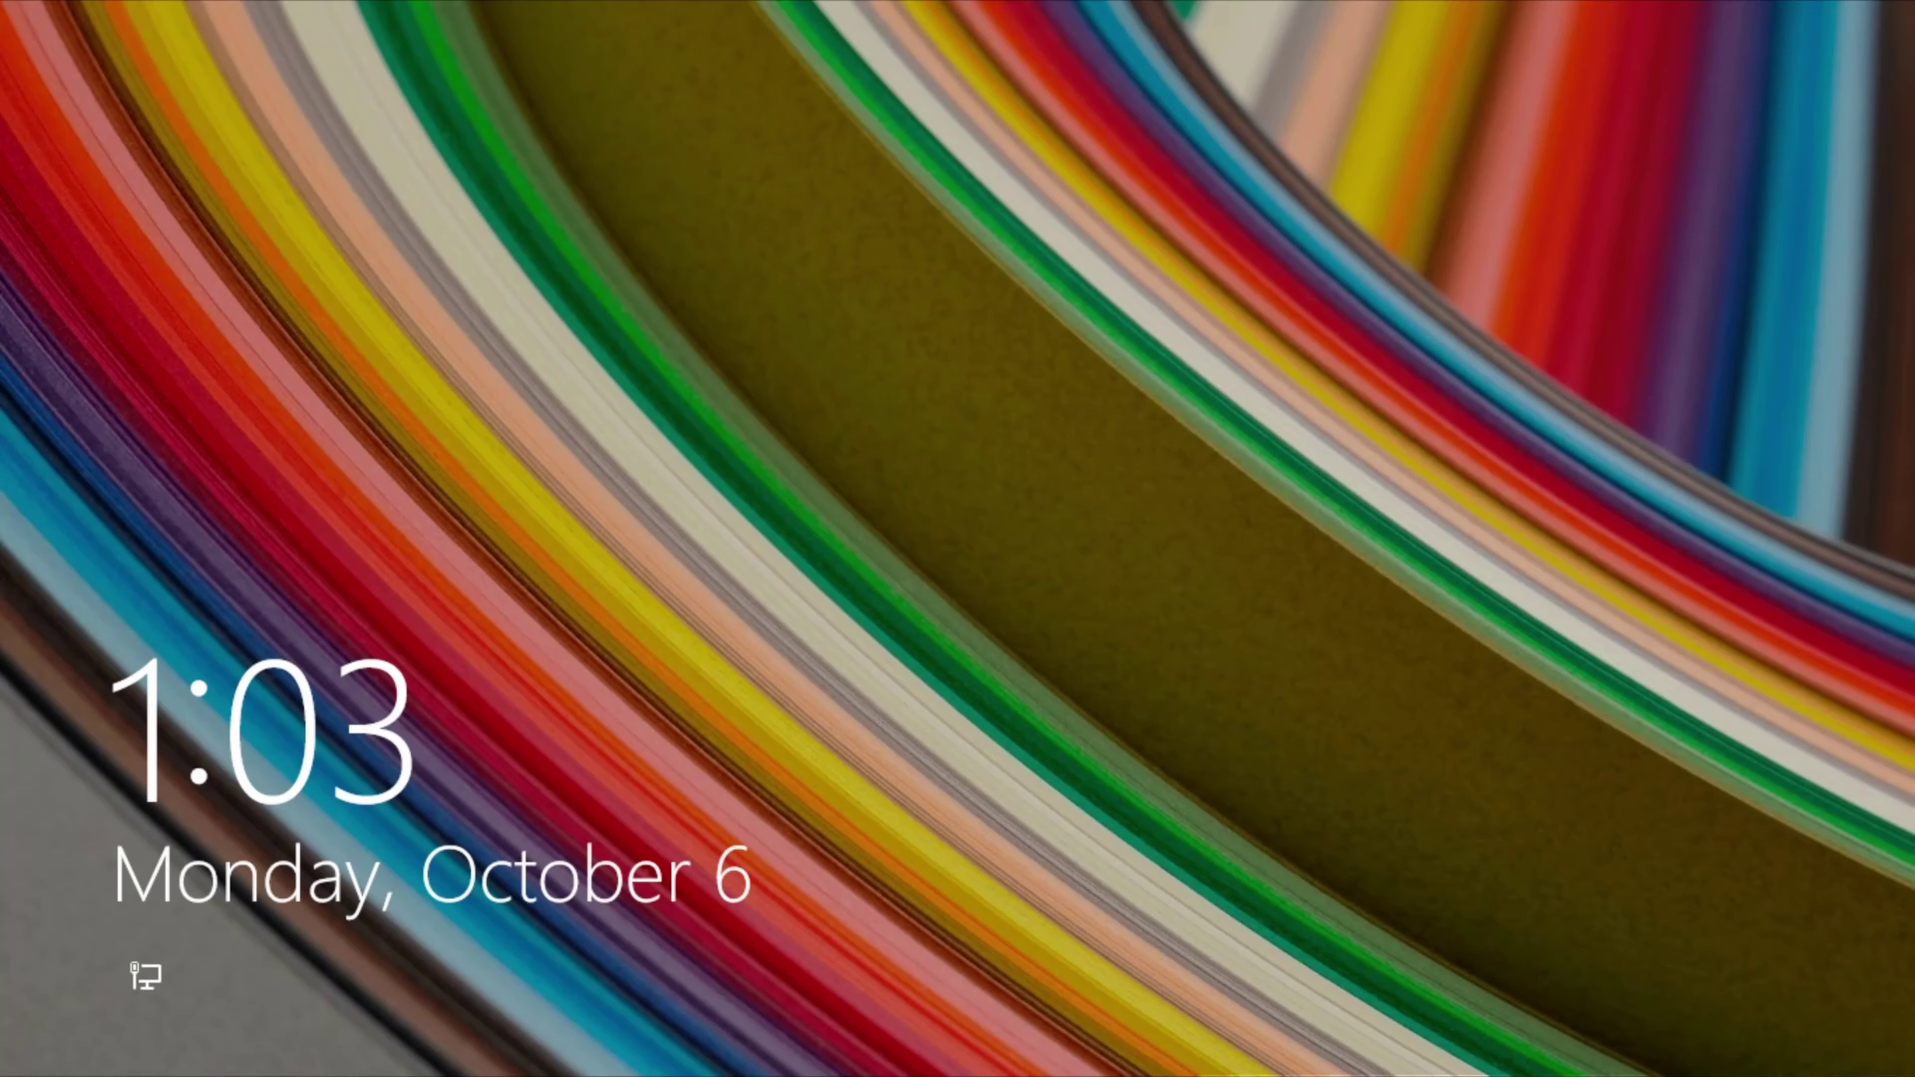
pyautogui.write('****')
pyautogui.press('Return')
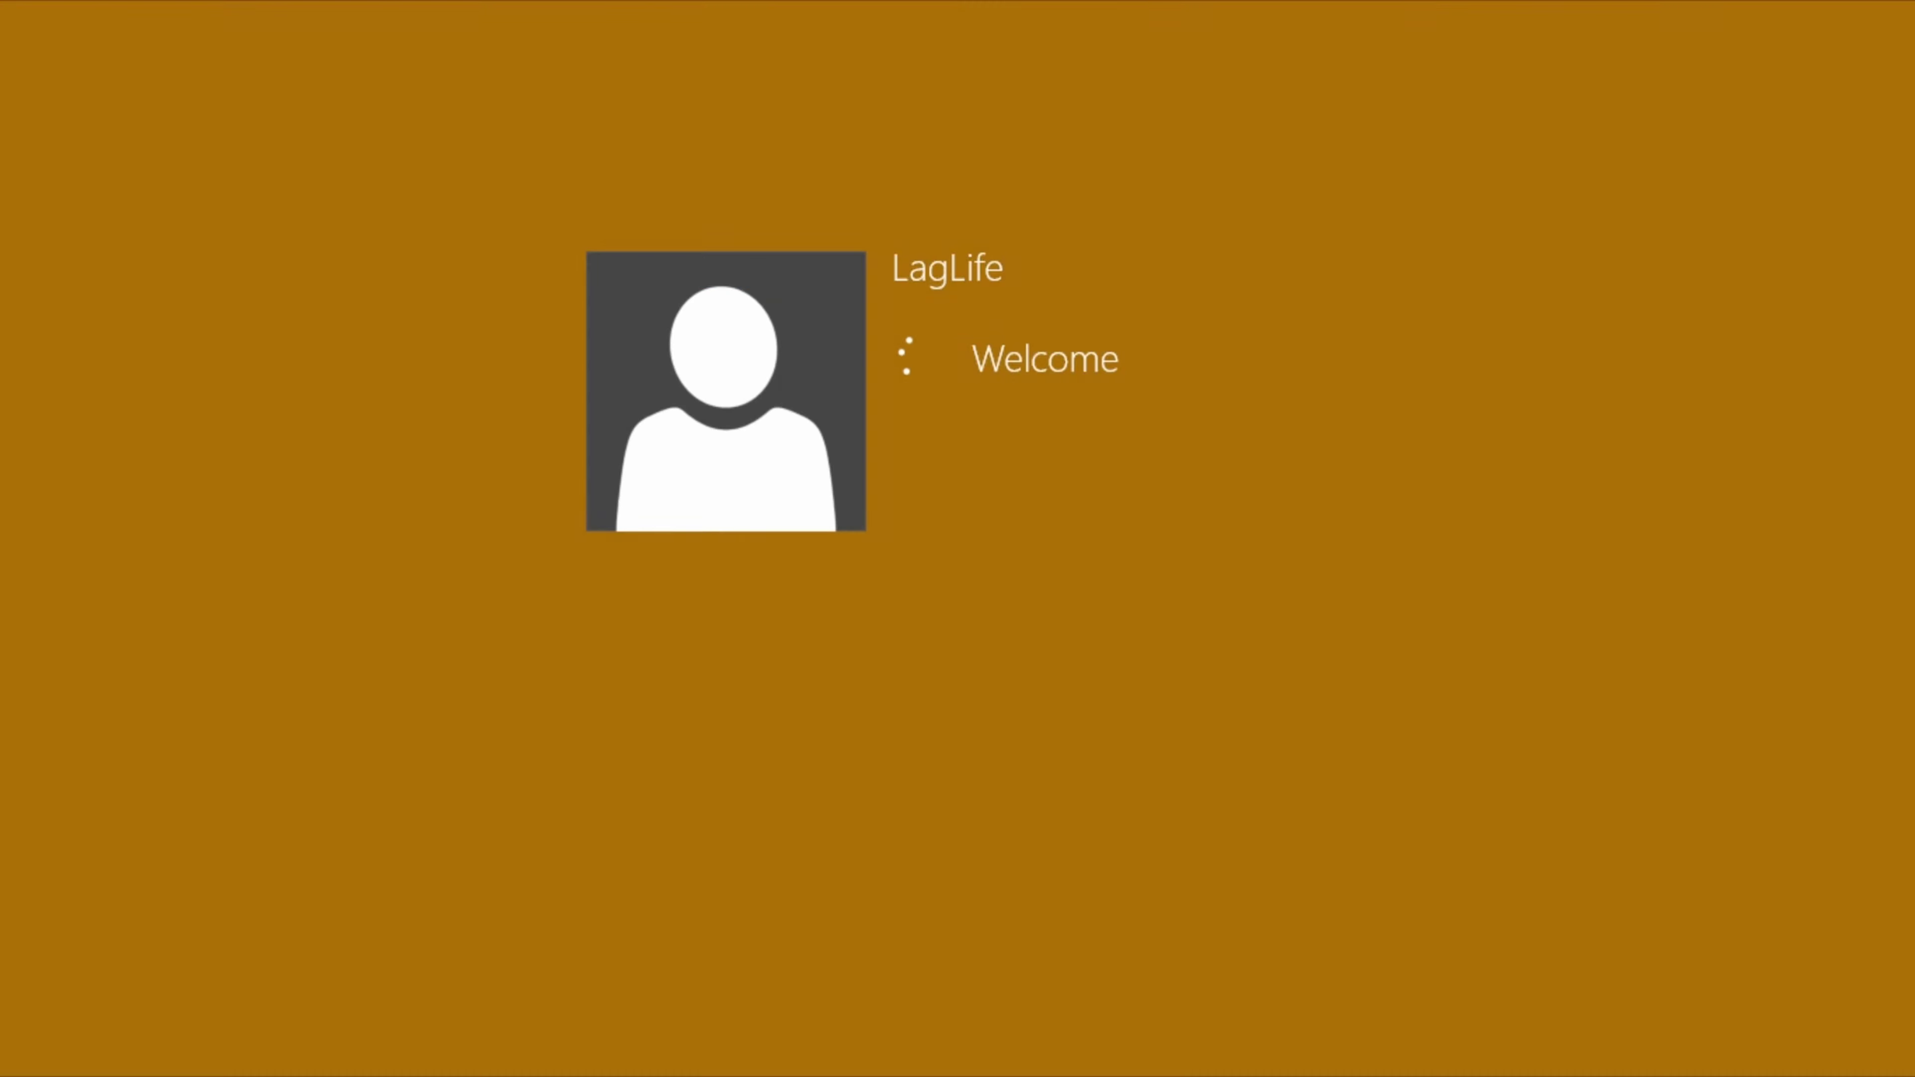
pyautogui.click(44, 1056)
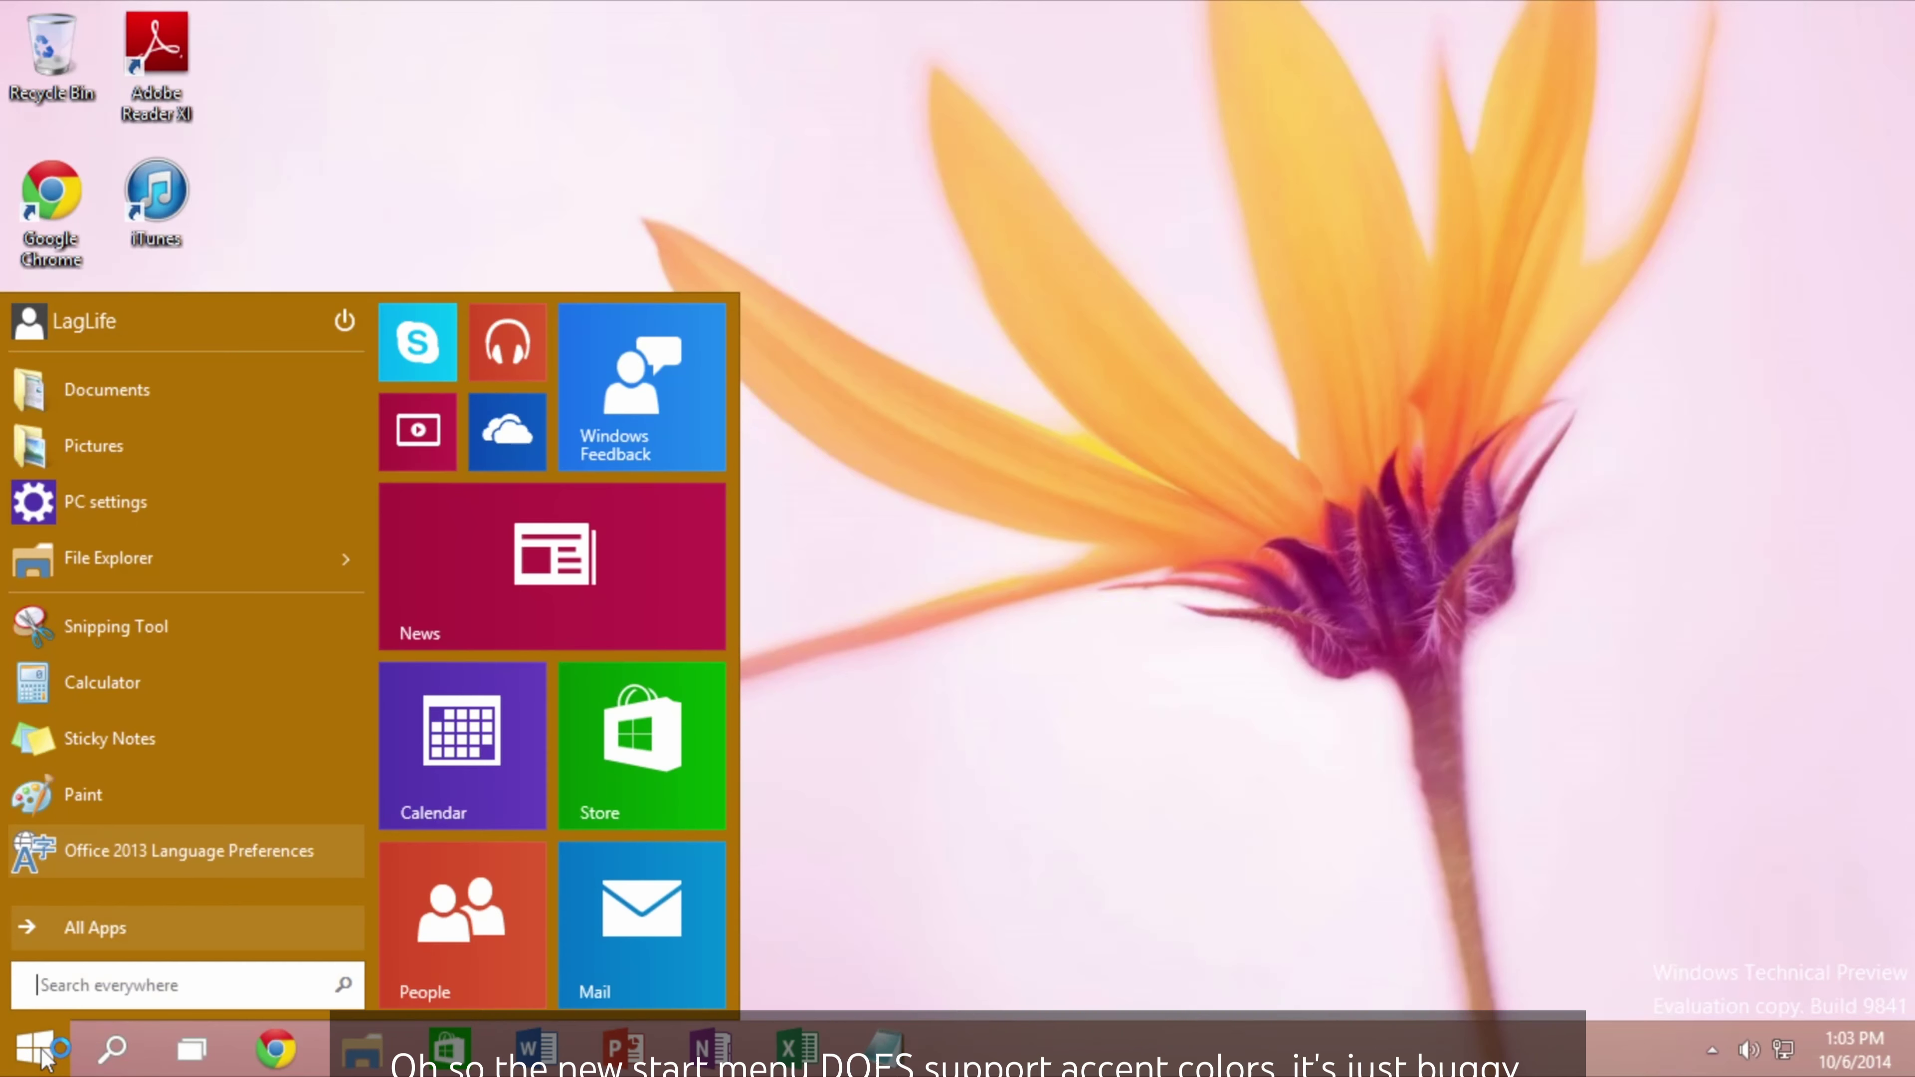
# Open the desktop personalization settings, apply the Windows default theme and check the Start menu's color.
pyautogui.rightClick(980, 665)
pyautogui.click(1098, 948)
pyautogui.click(593, 522)
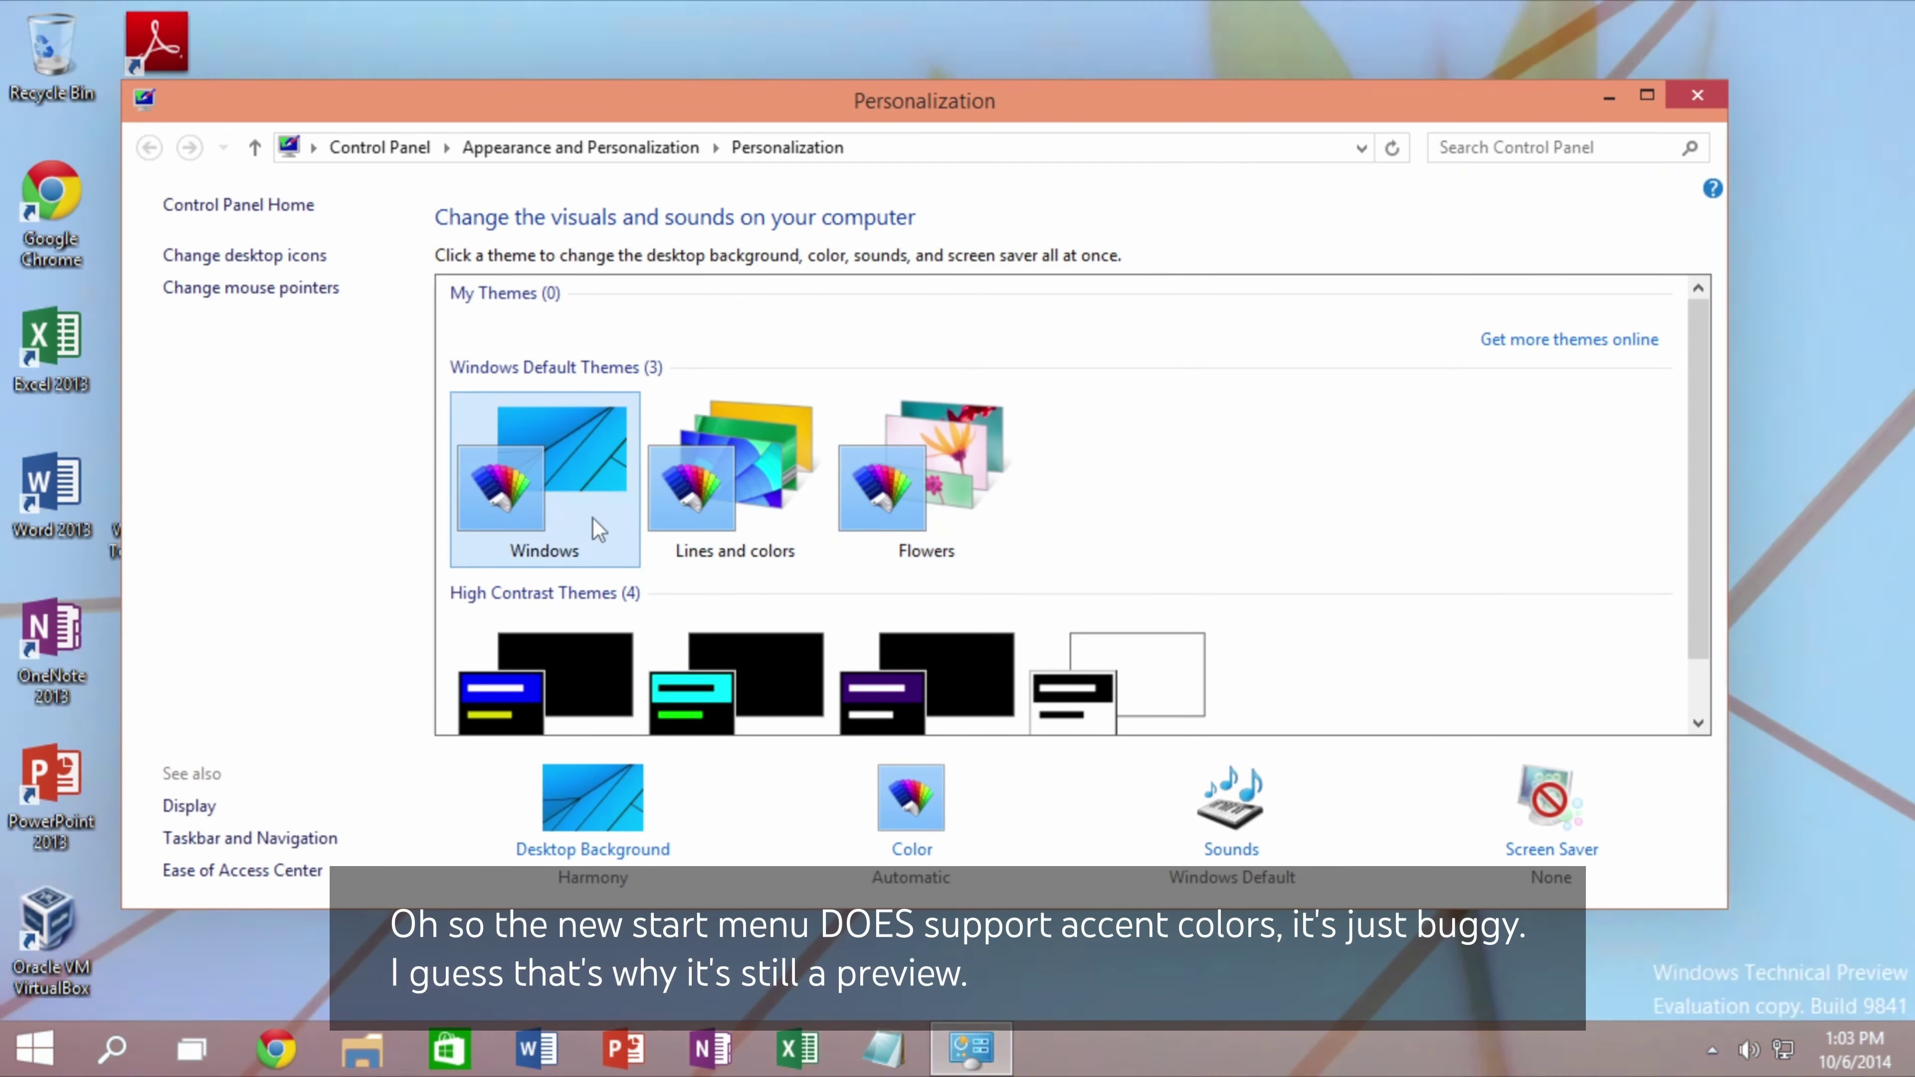
pyautogui.press('super')
pyautogui.press('super')
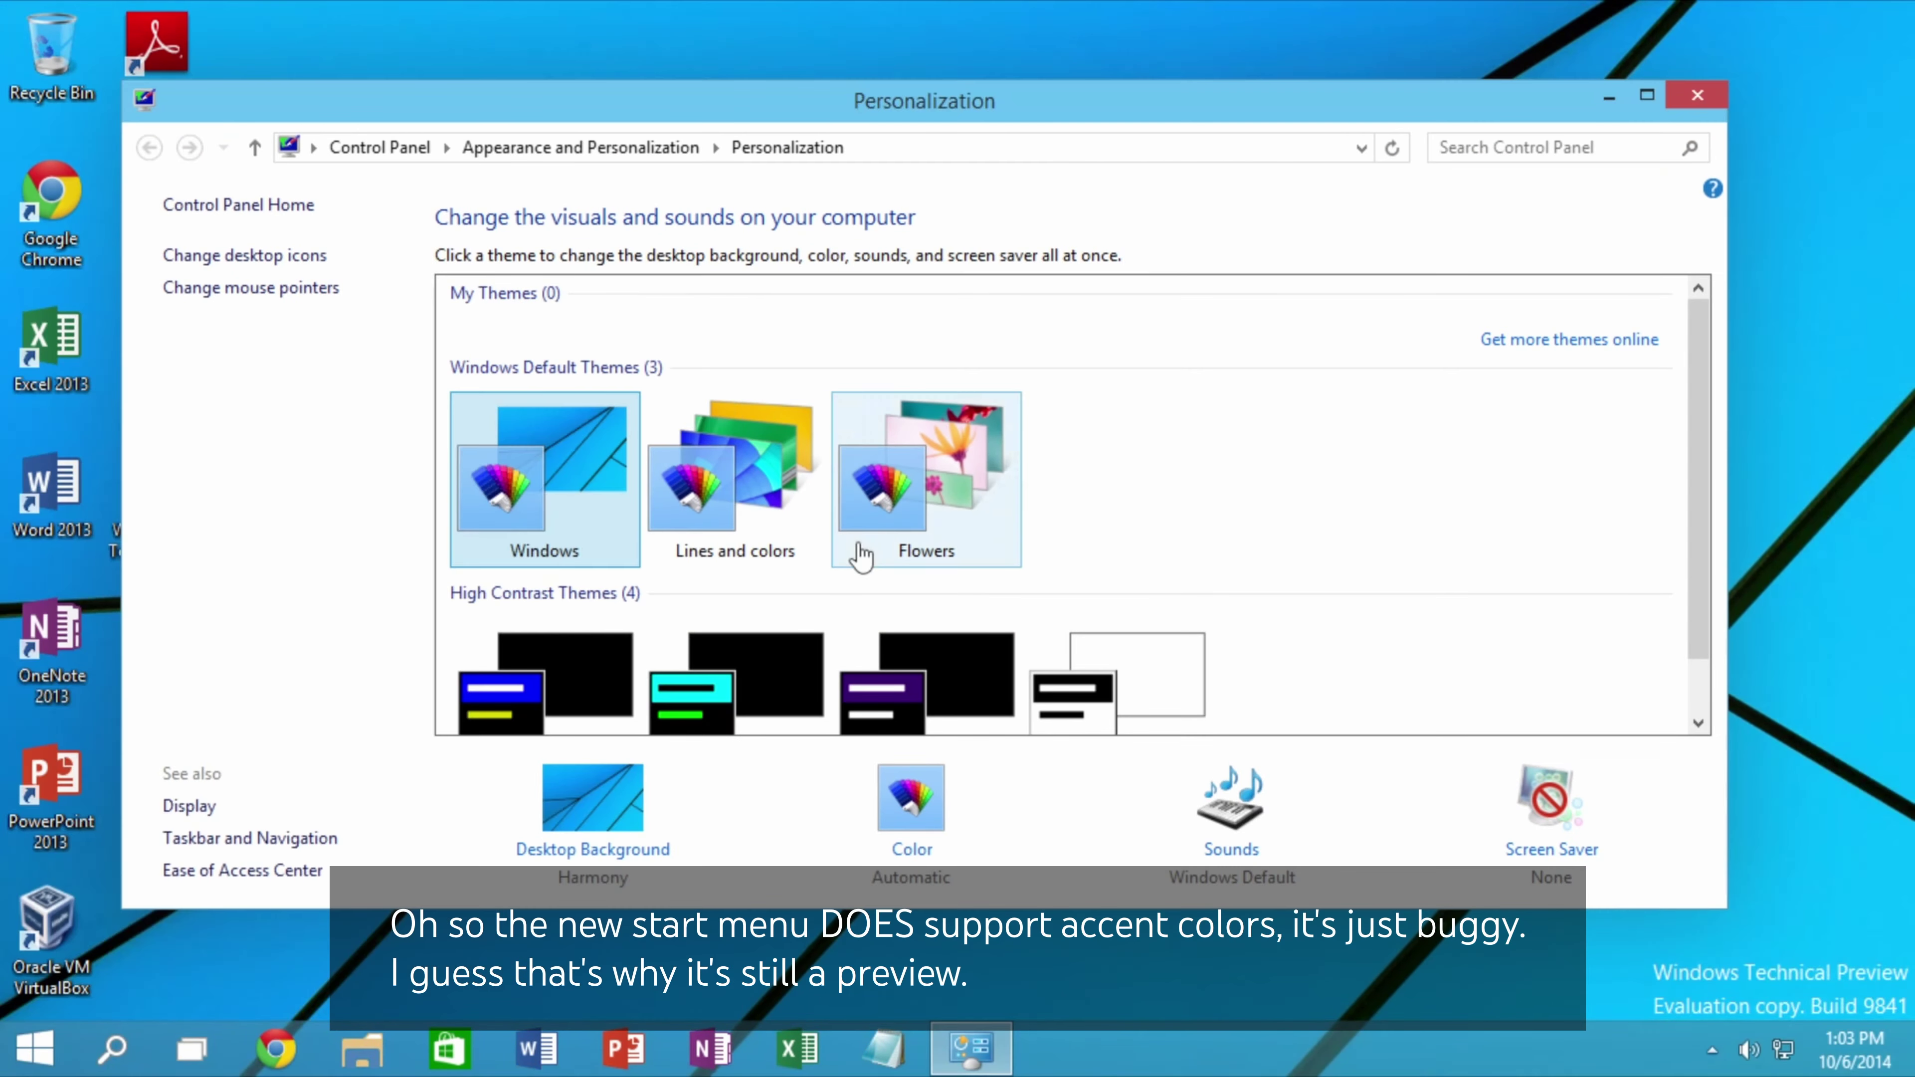
# Apply the Flowers theme, close the personalization window and check the Start menu's color.
pyautogui.click(934, 467)
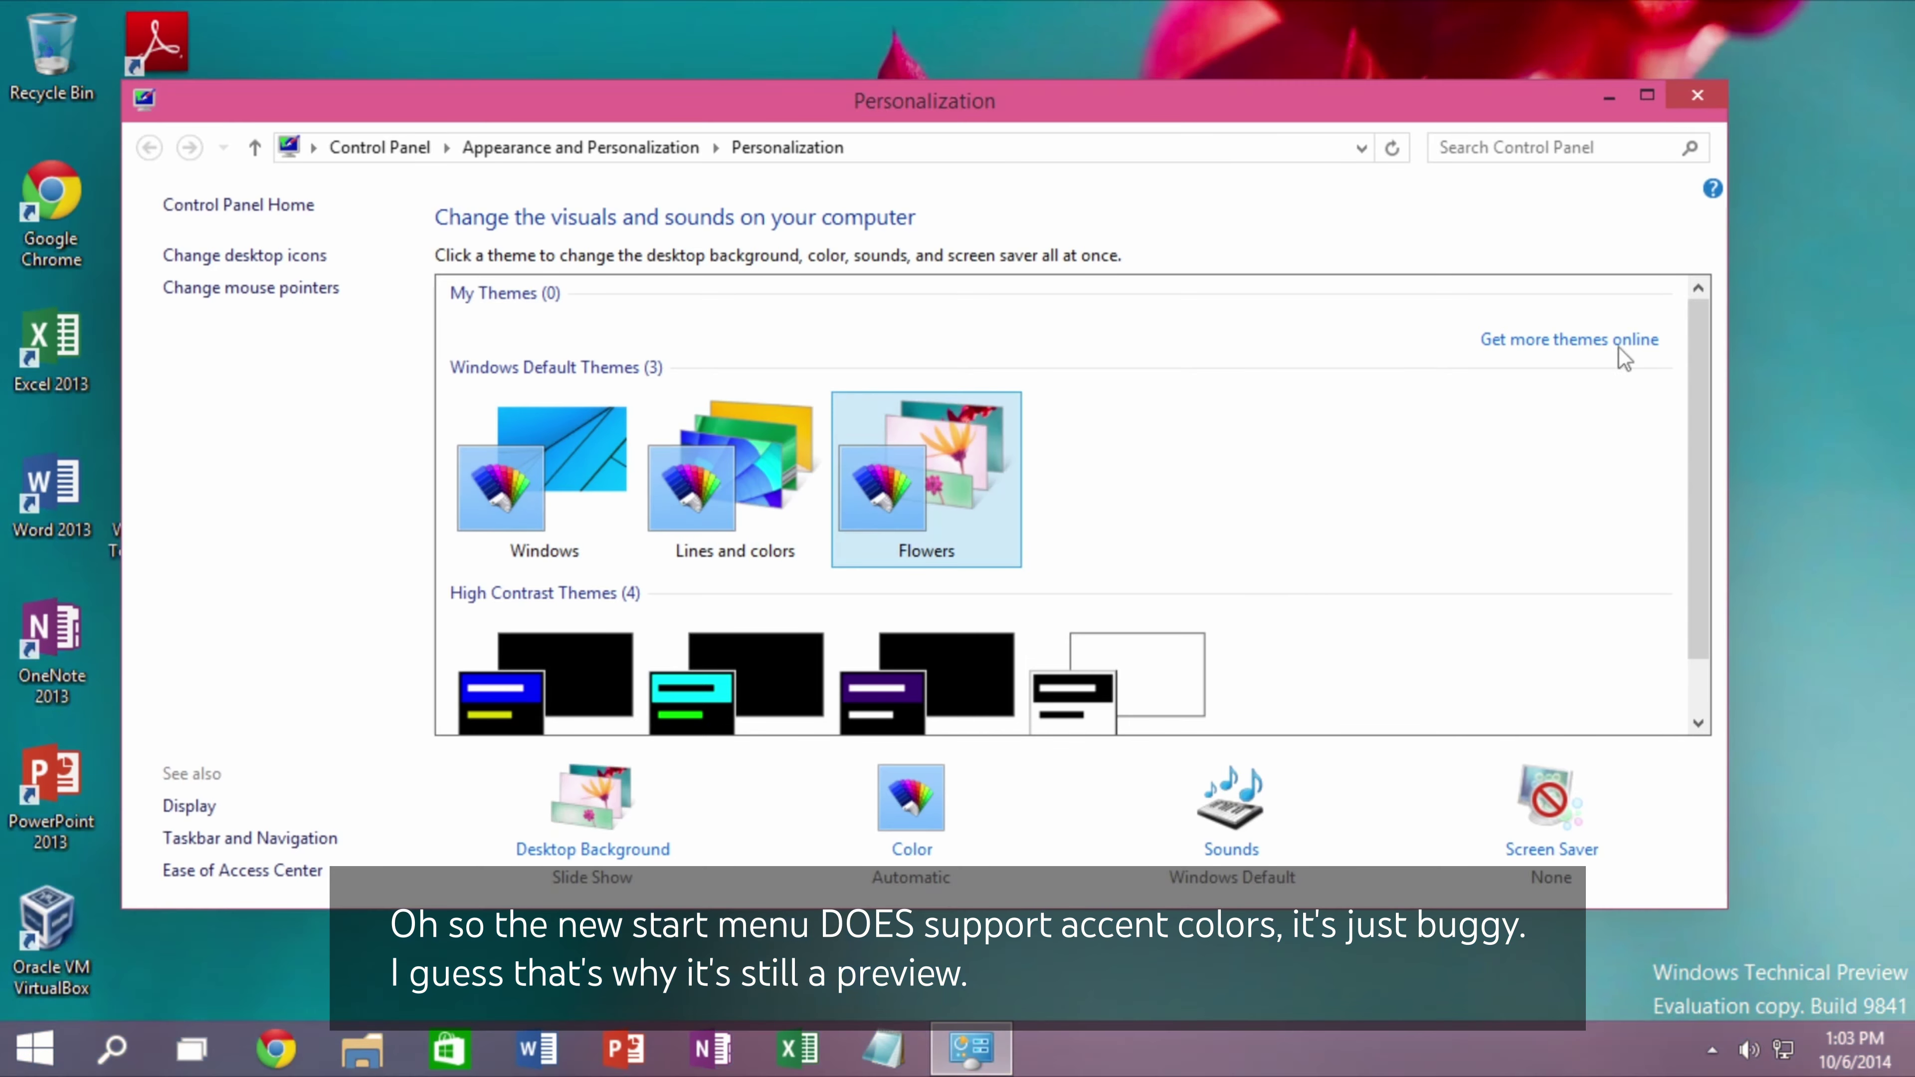
pyautogui.click(1676, 106)
pyautogui.click(34, 1049)
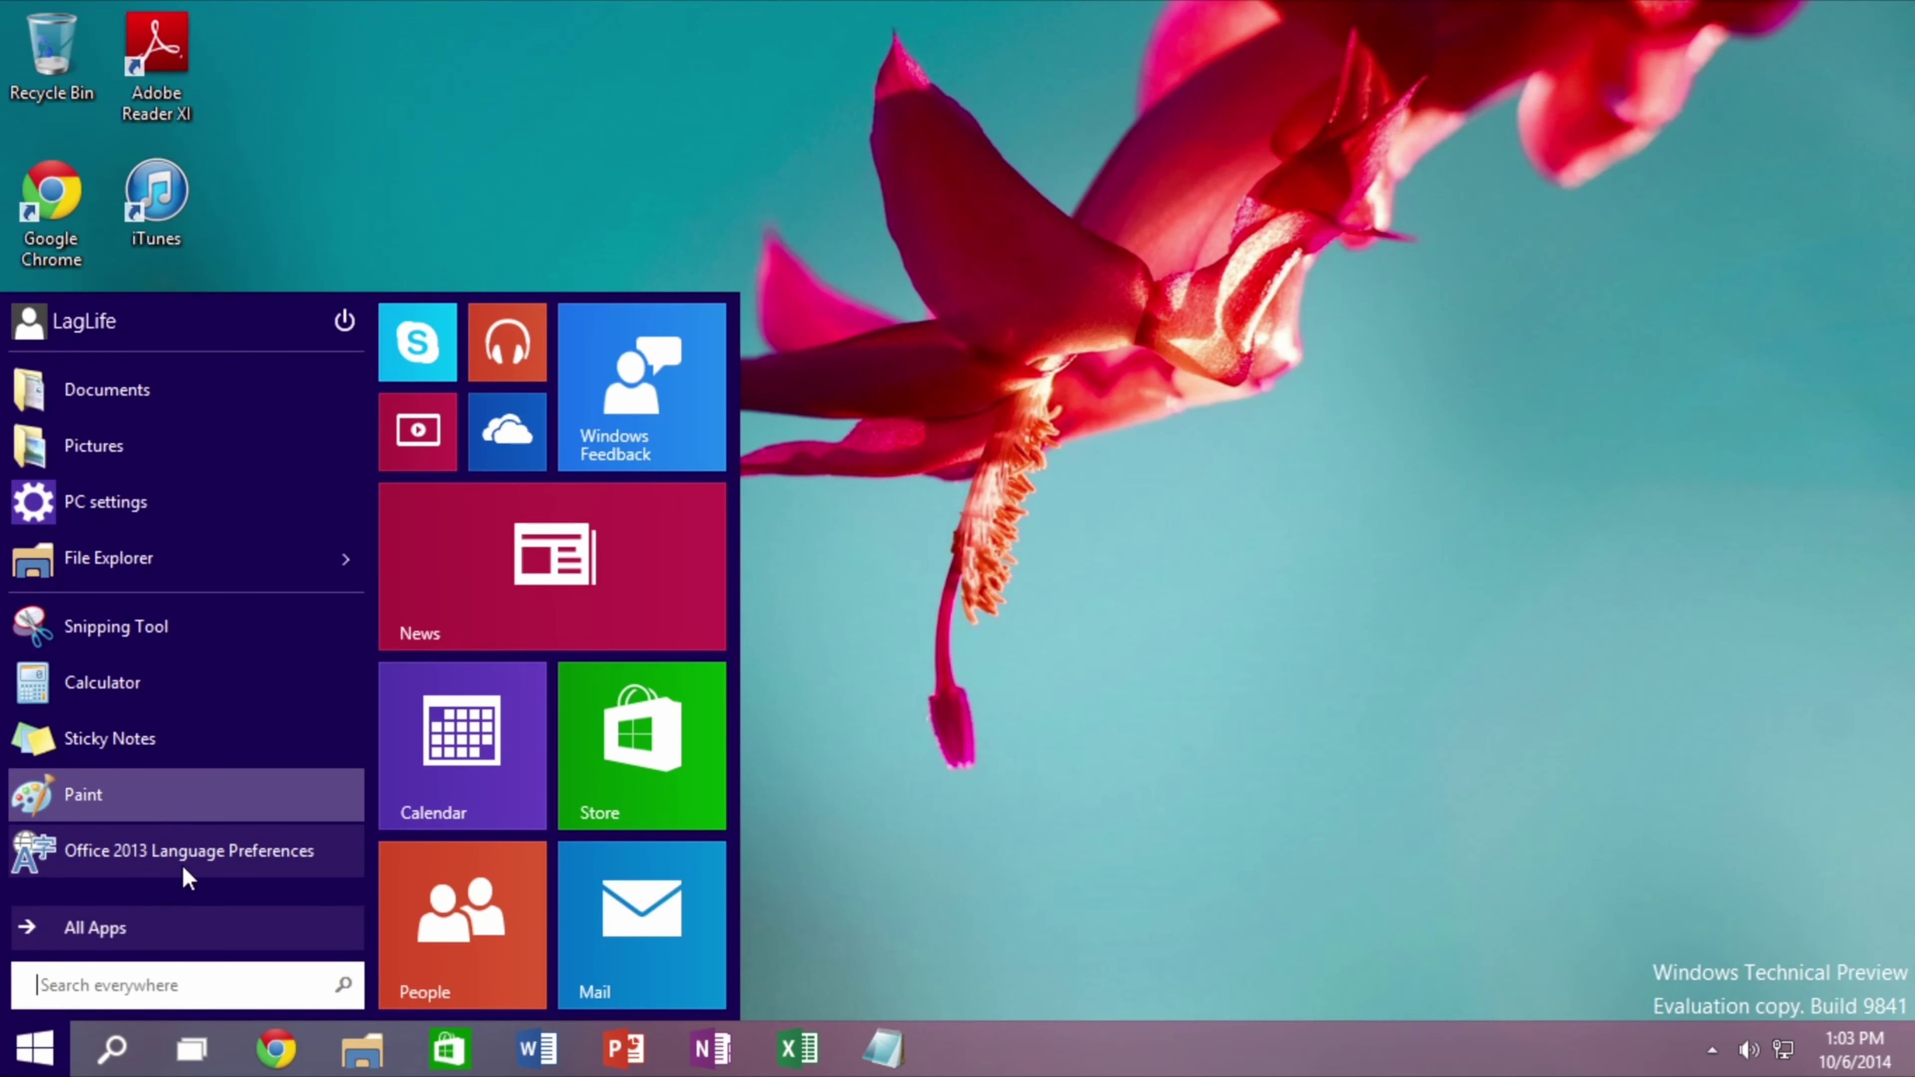
# Open Task Manager in its detailed view and examine the CPU and memory performance and the process details.
pyautogui.rightClick(1152, 1066)
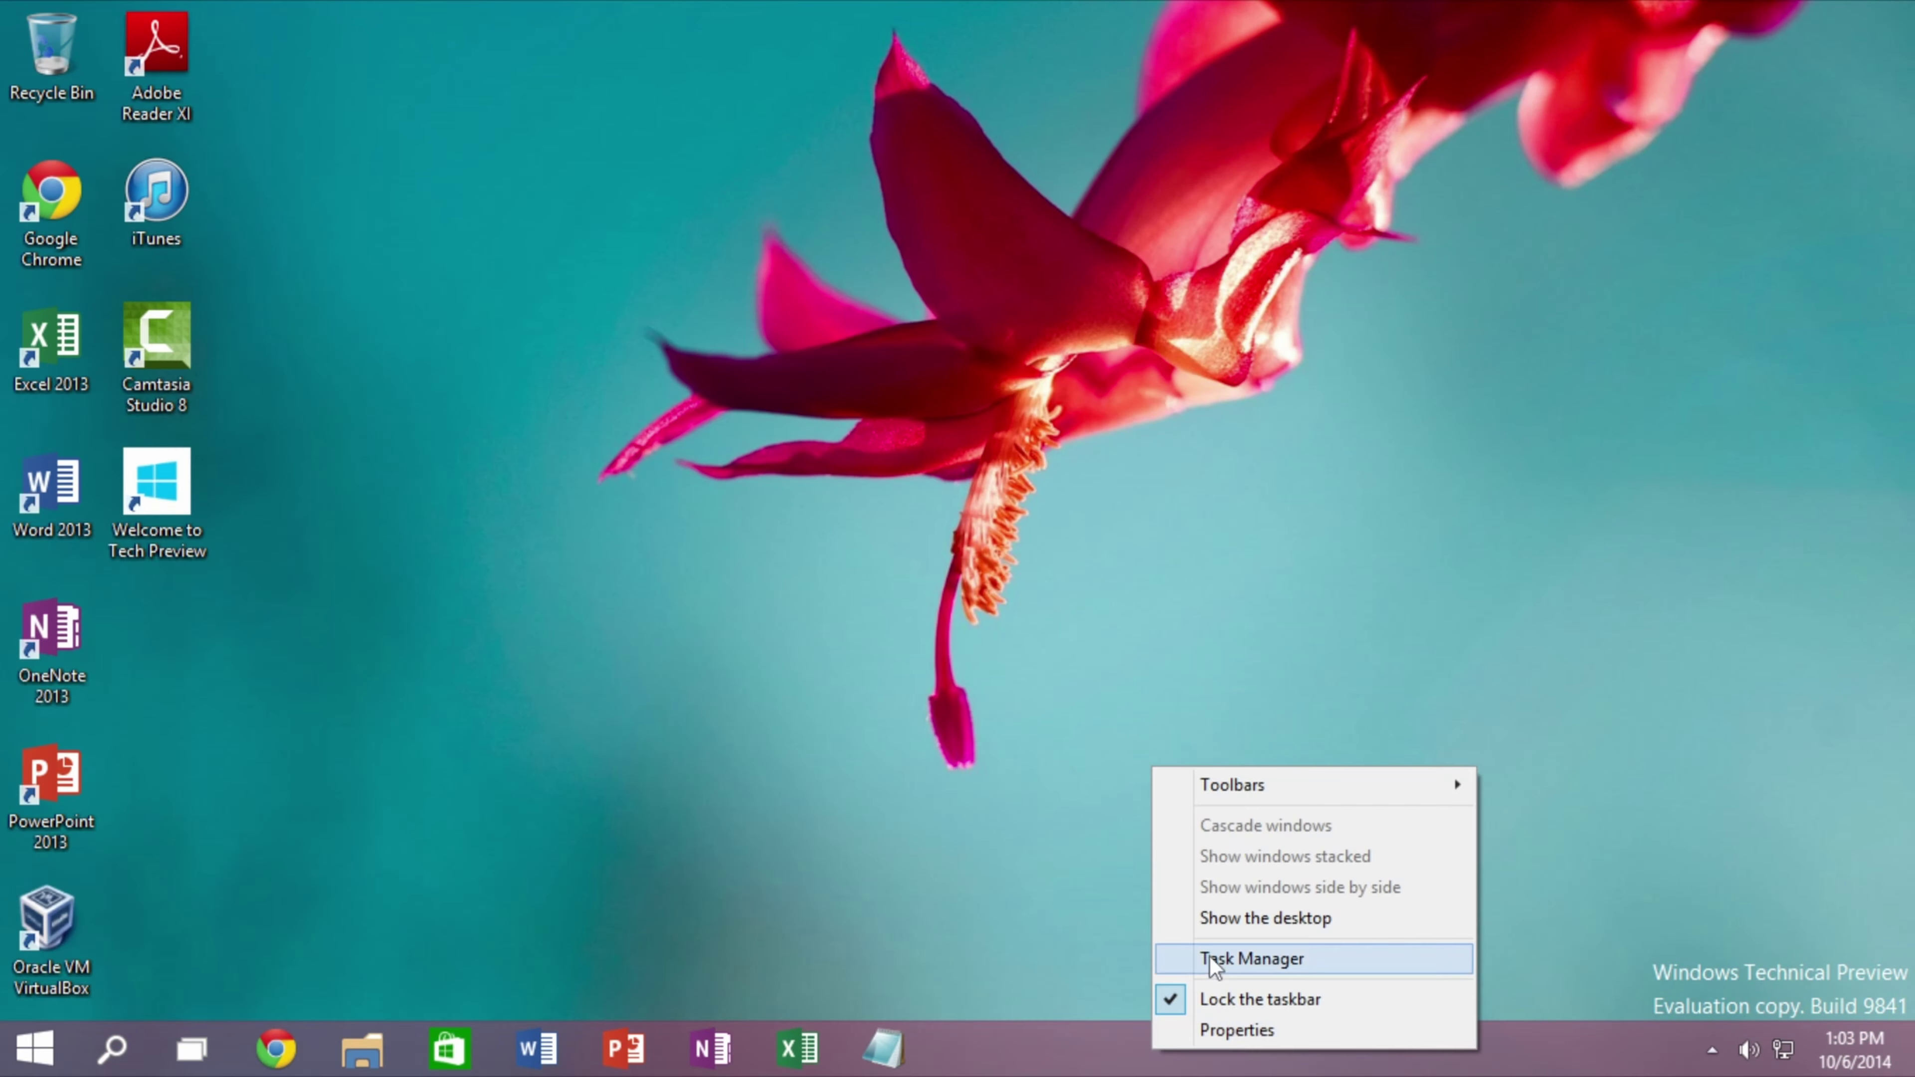
pyautogui.click(1237, 967)
pyautogui.click(306, 682)
pyautogui.click(378, 309)
pyautogui.moveTo(526, 253); pyautogui.dragTo(752, 159)
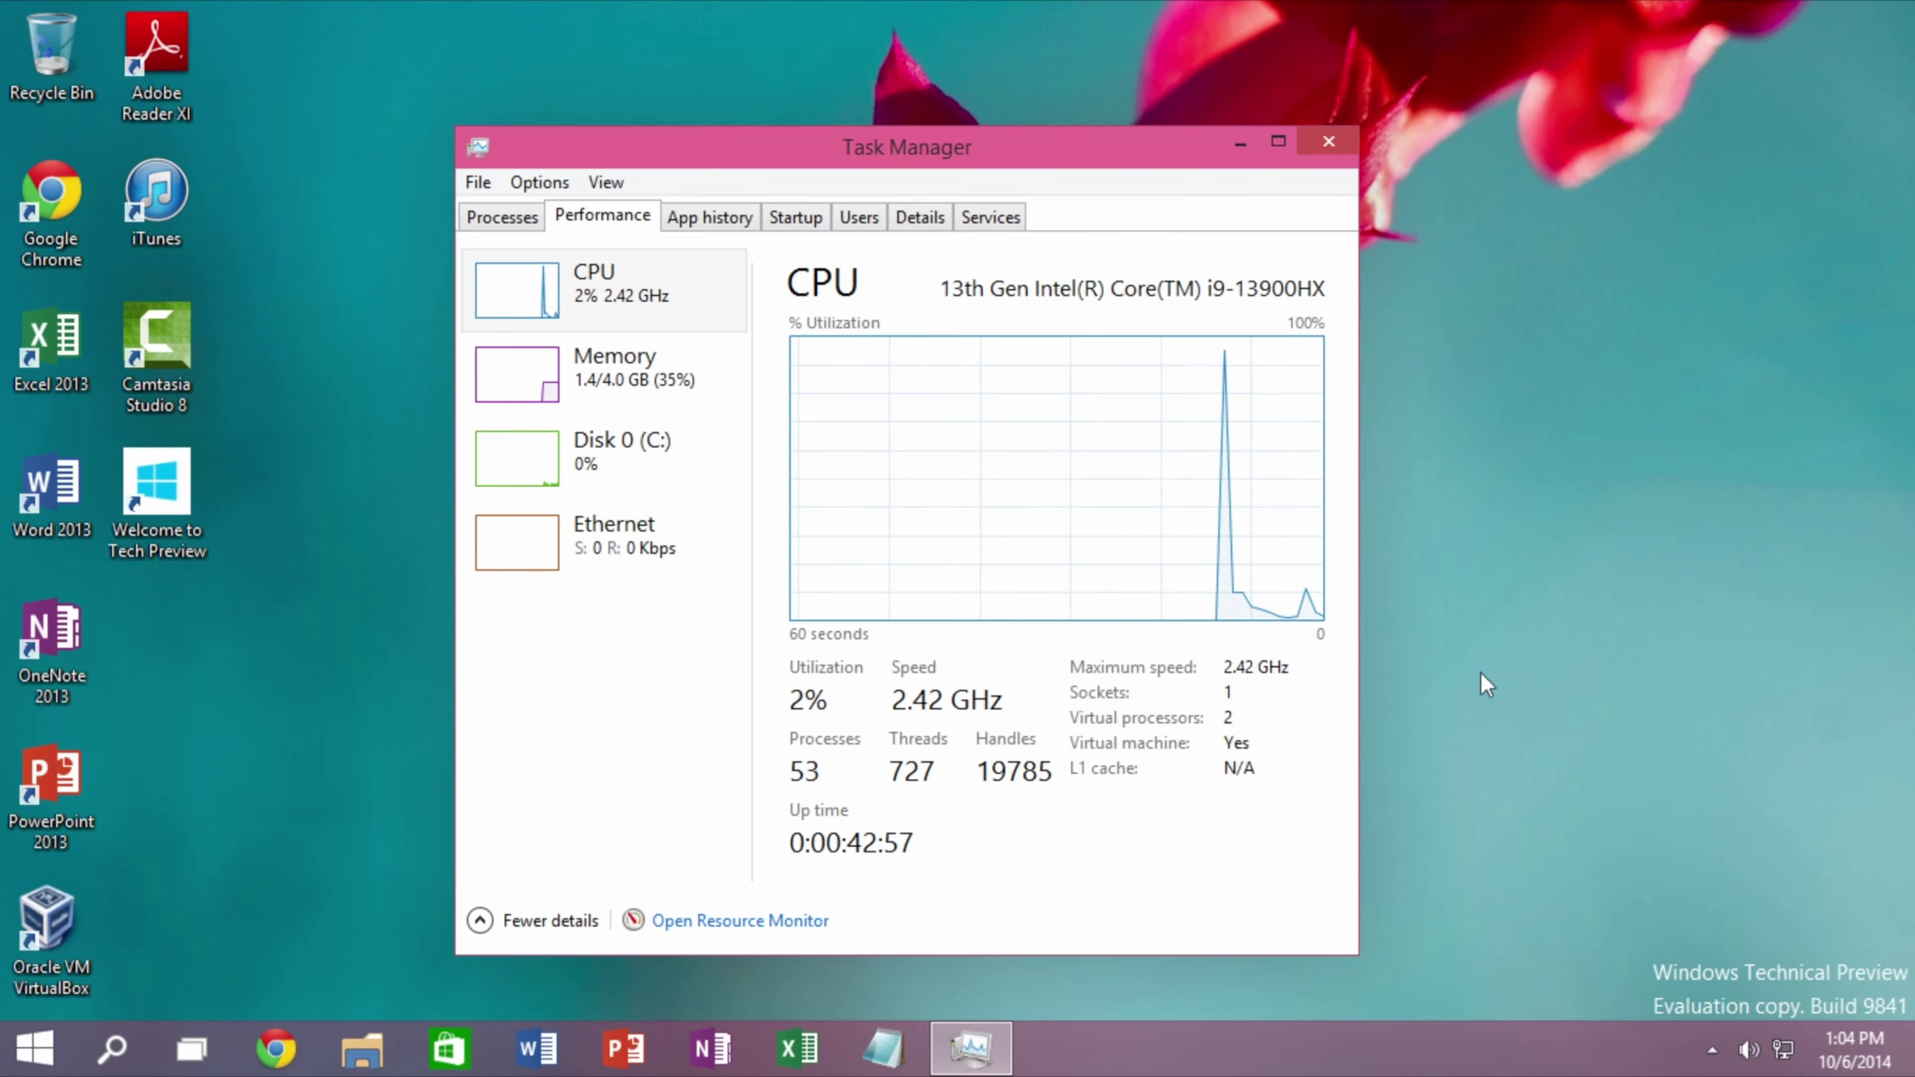
pyautogui.click(603, 370)
pyautogui.click(918, 218)
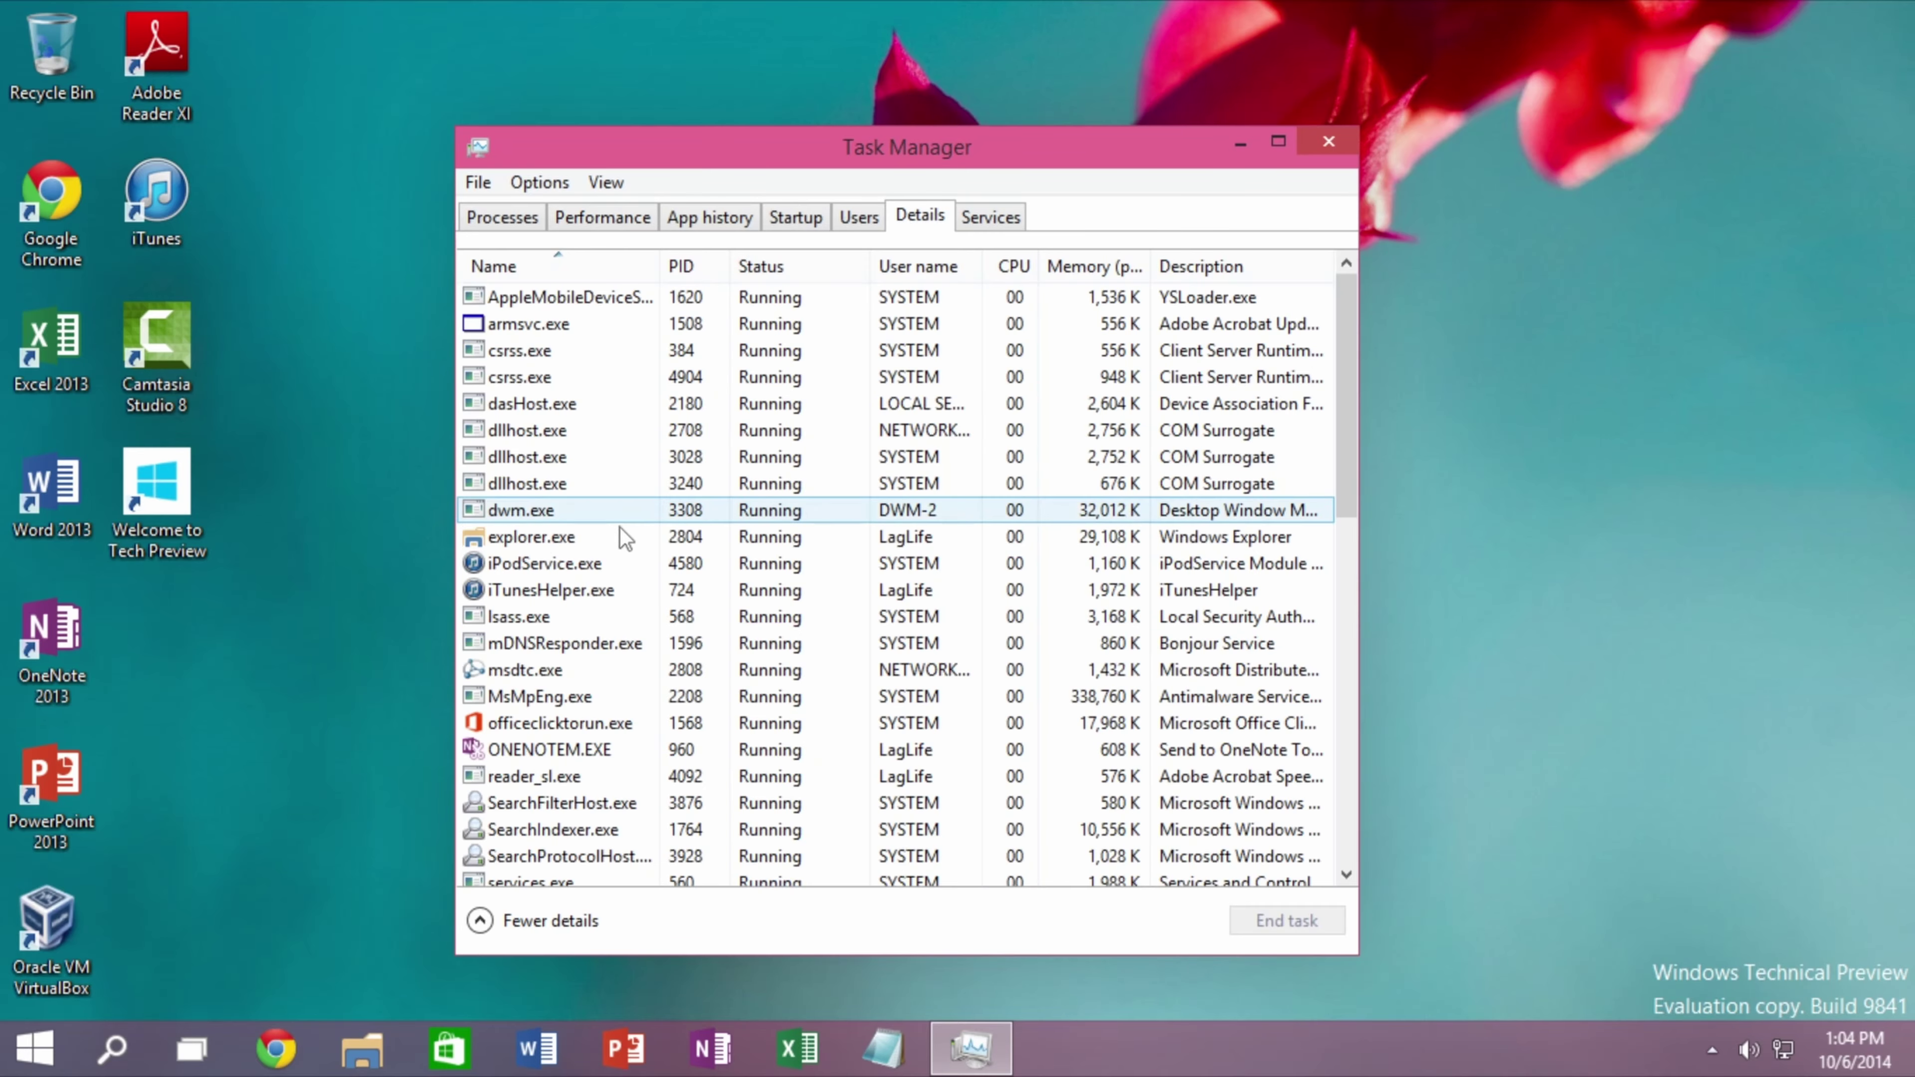
# Restart Windows Explorer from Task Manager, check the Start menu's color and close Task Manager.
pyautogui.click(499, 223)
pyautogui.scroll(-10, 685, 678)
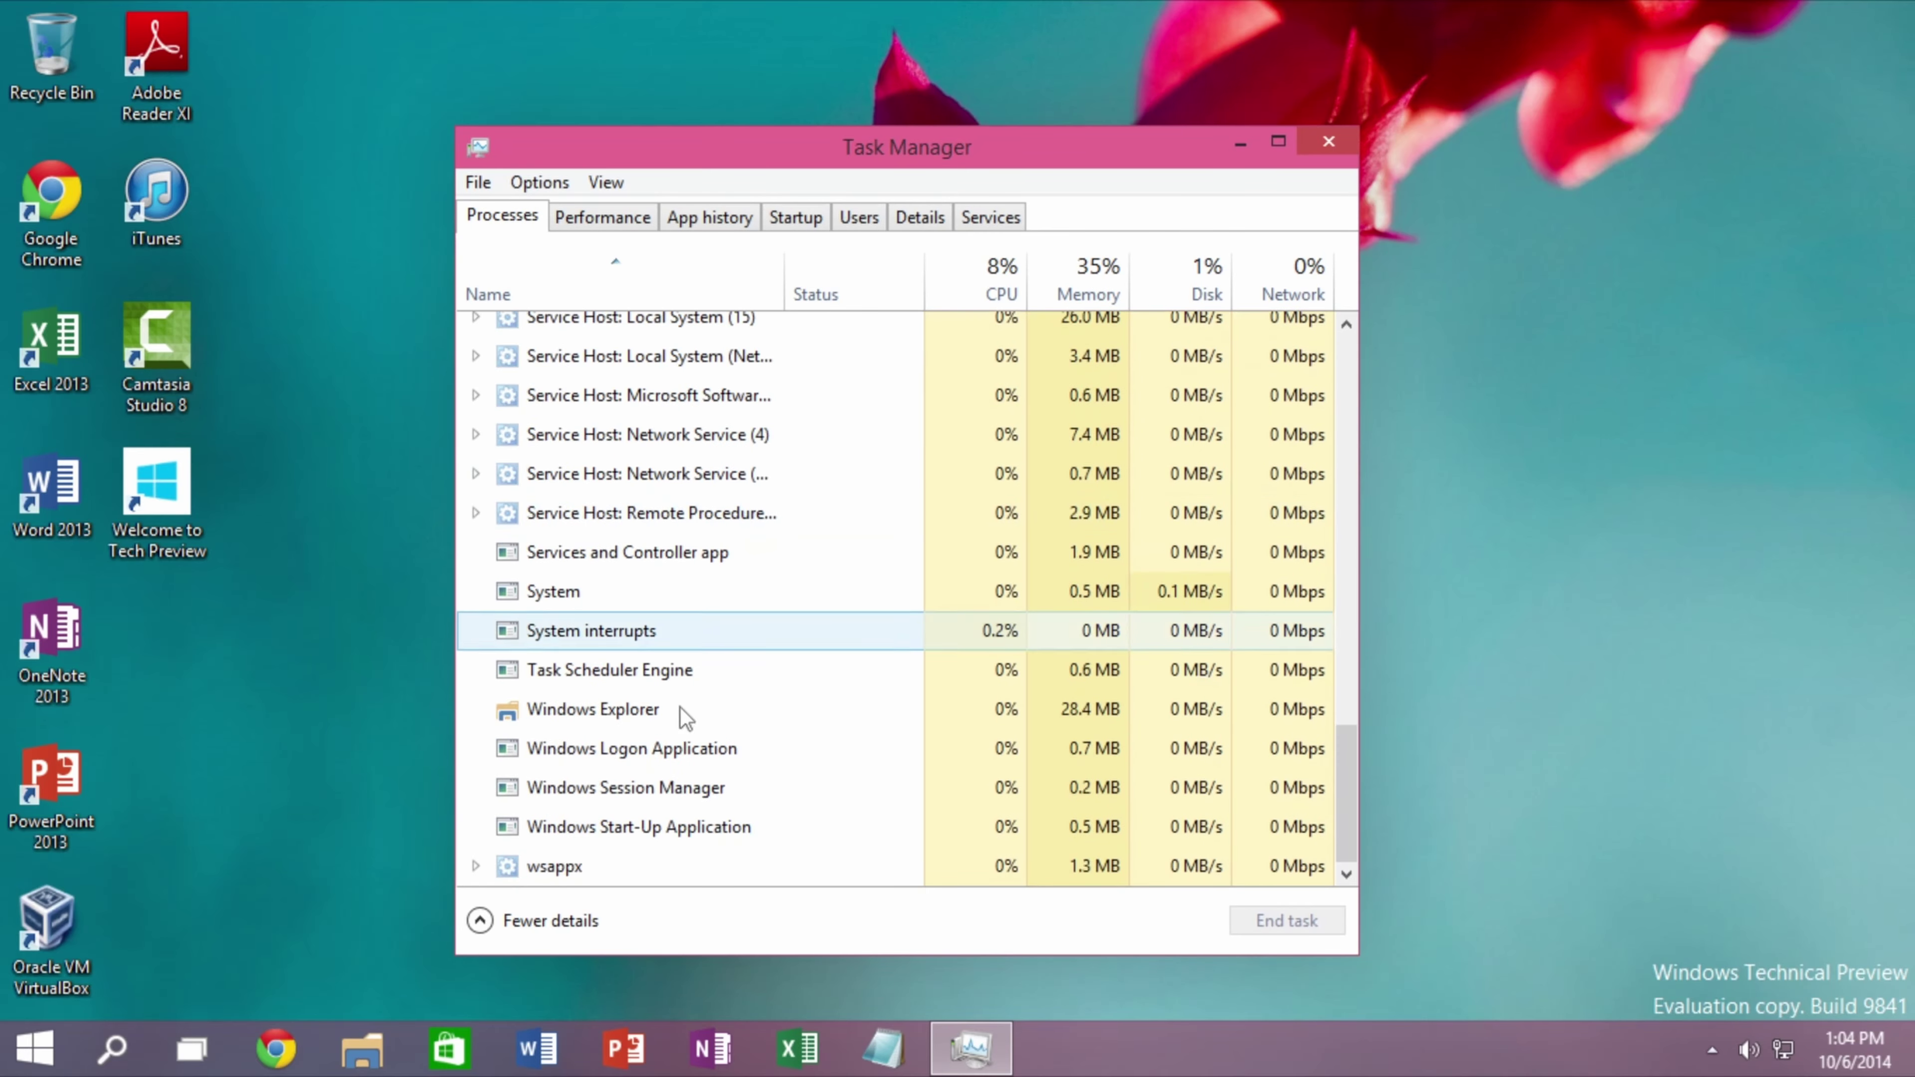
pyautogui.click(685, 717)
pyautogui.click(1329, 924)
pyautogui.click(54, 1047)
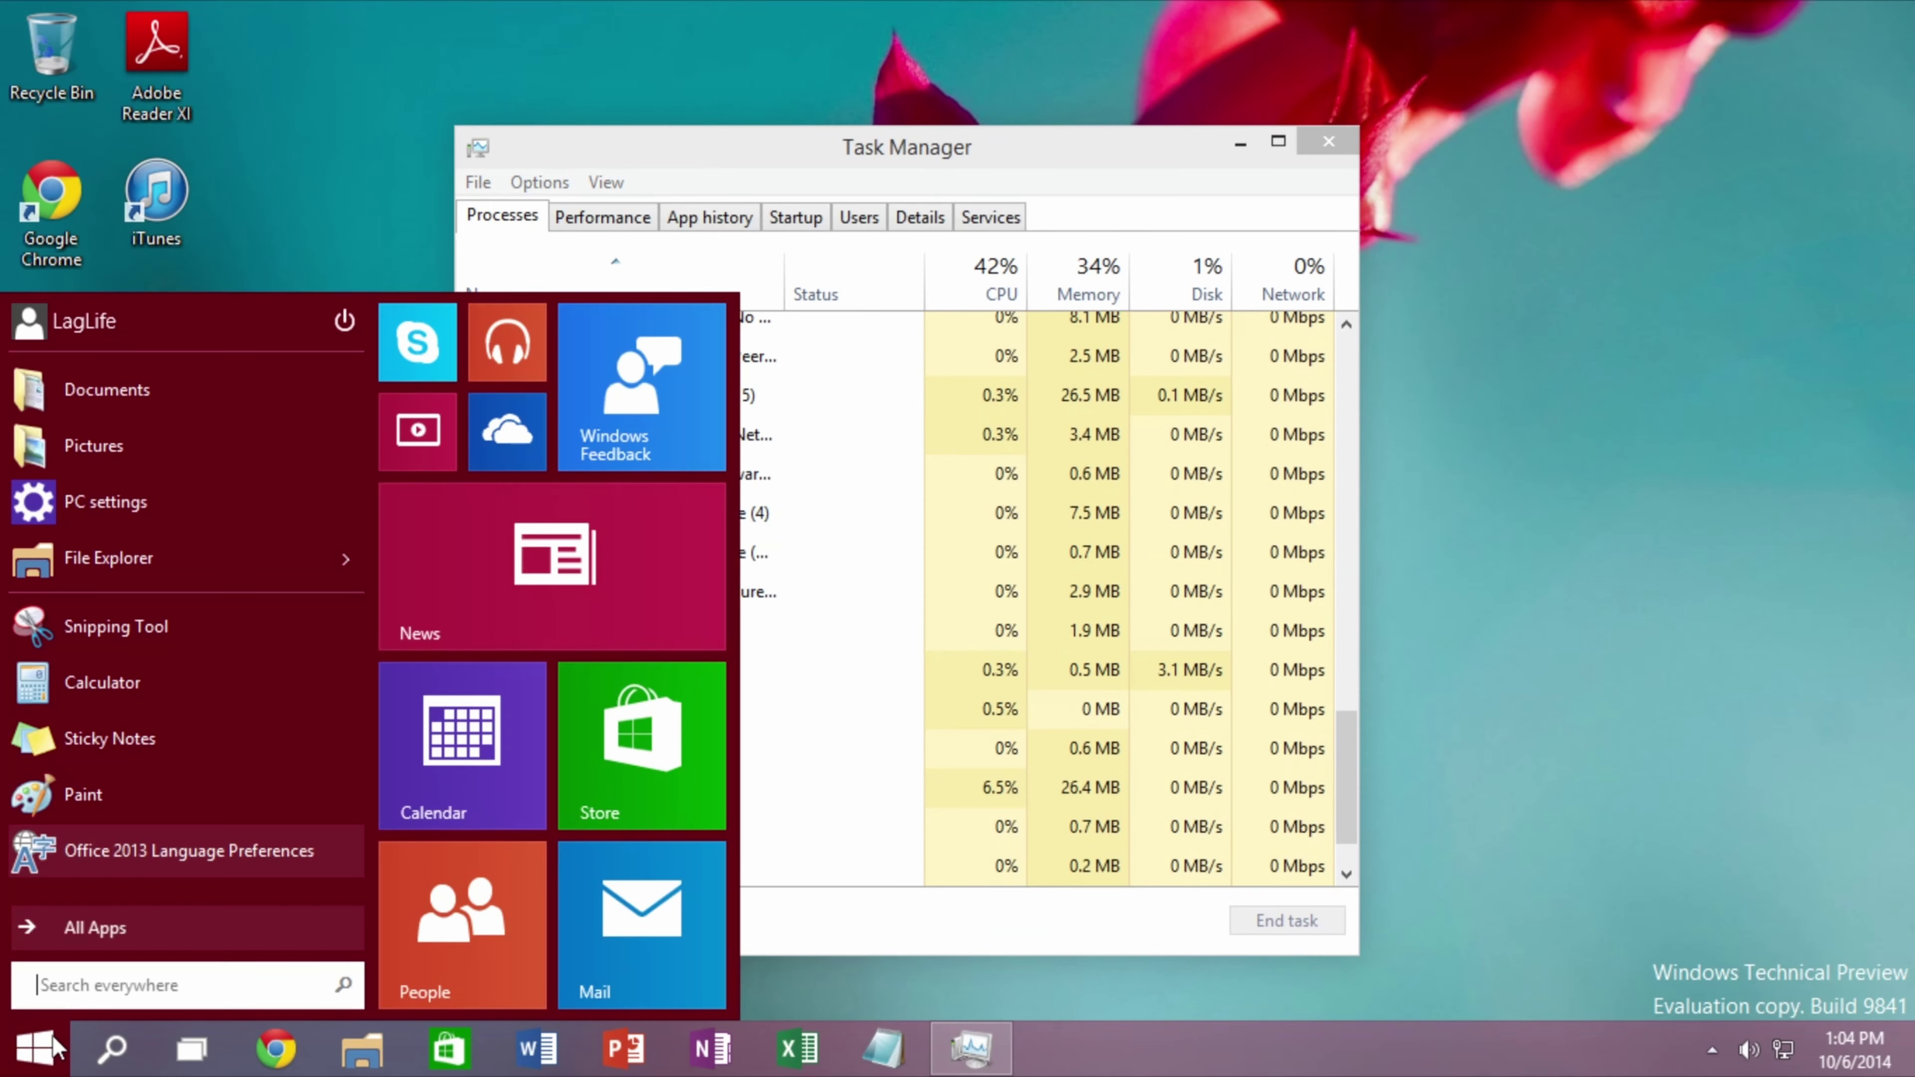
pyautogui.click(1329, 142)
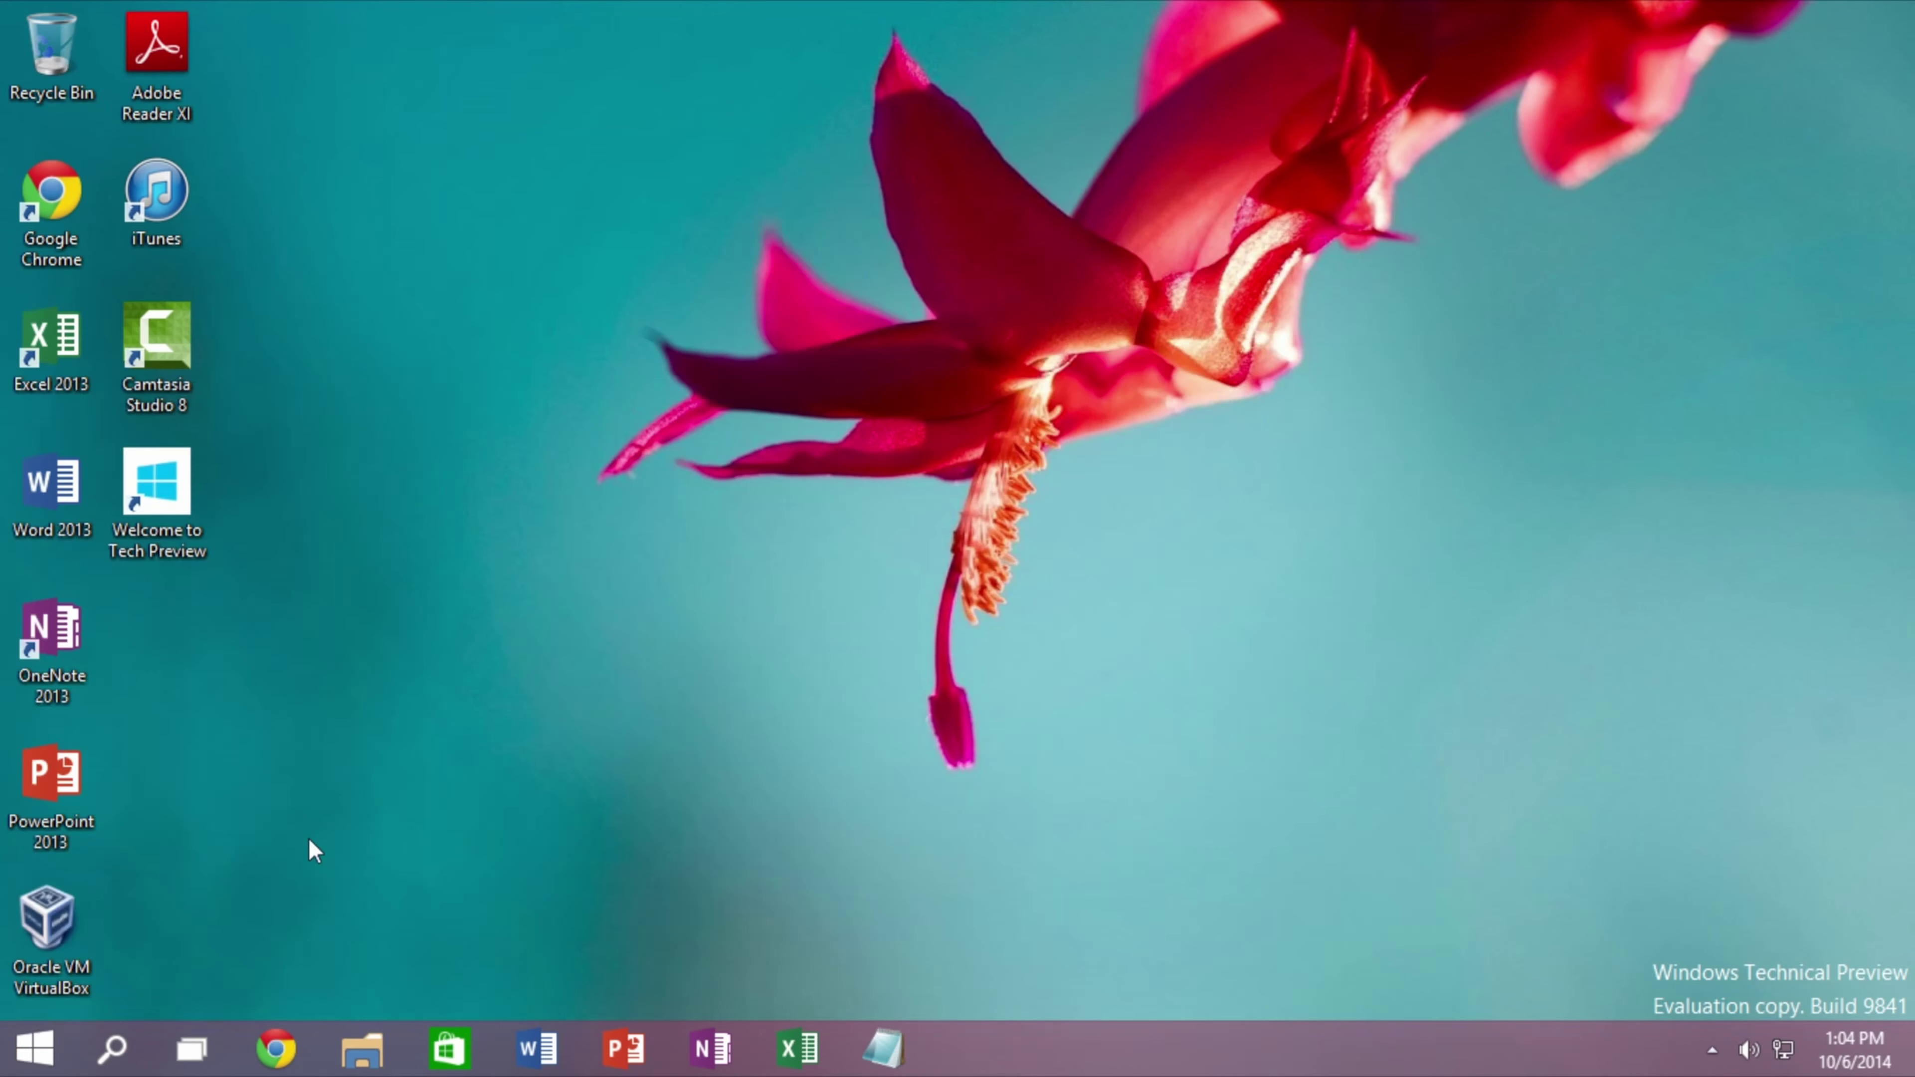
# Browse the full list of installed apps in the Start menu.
pyautogui.click(54, 1041)
pyautogui.click(202, 931)
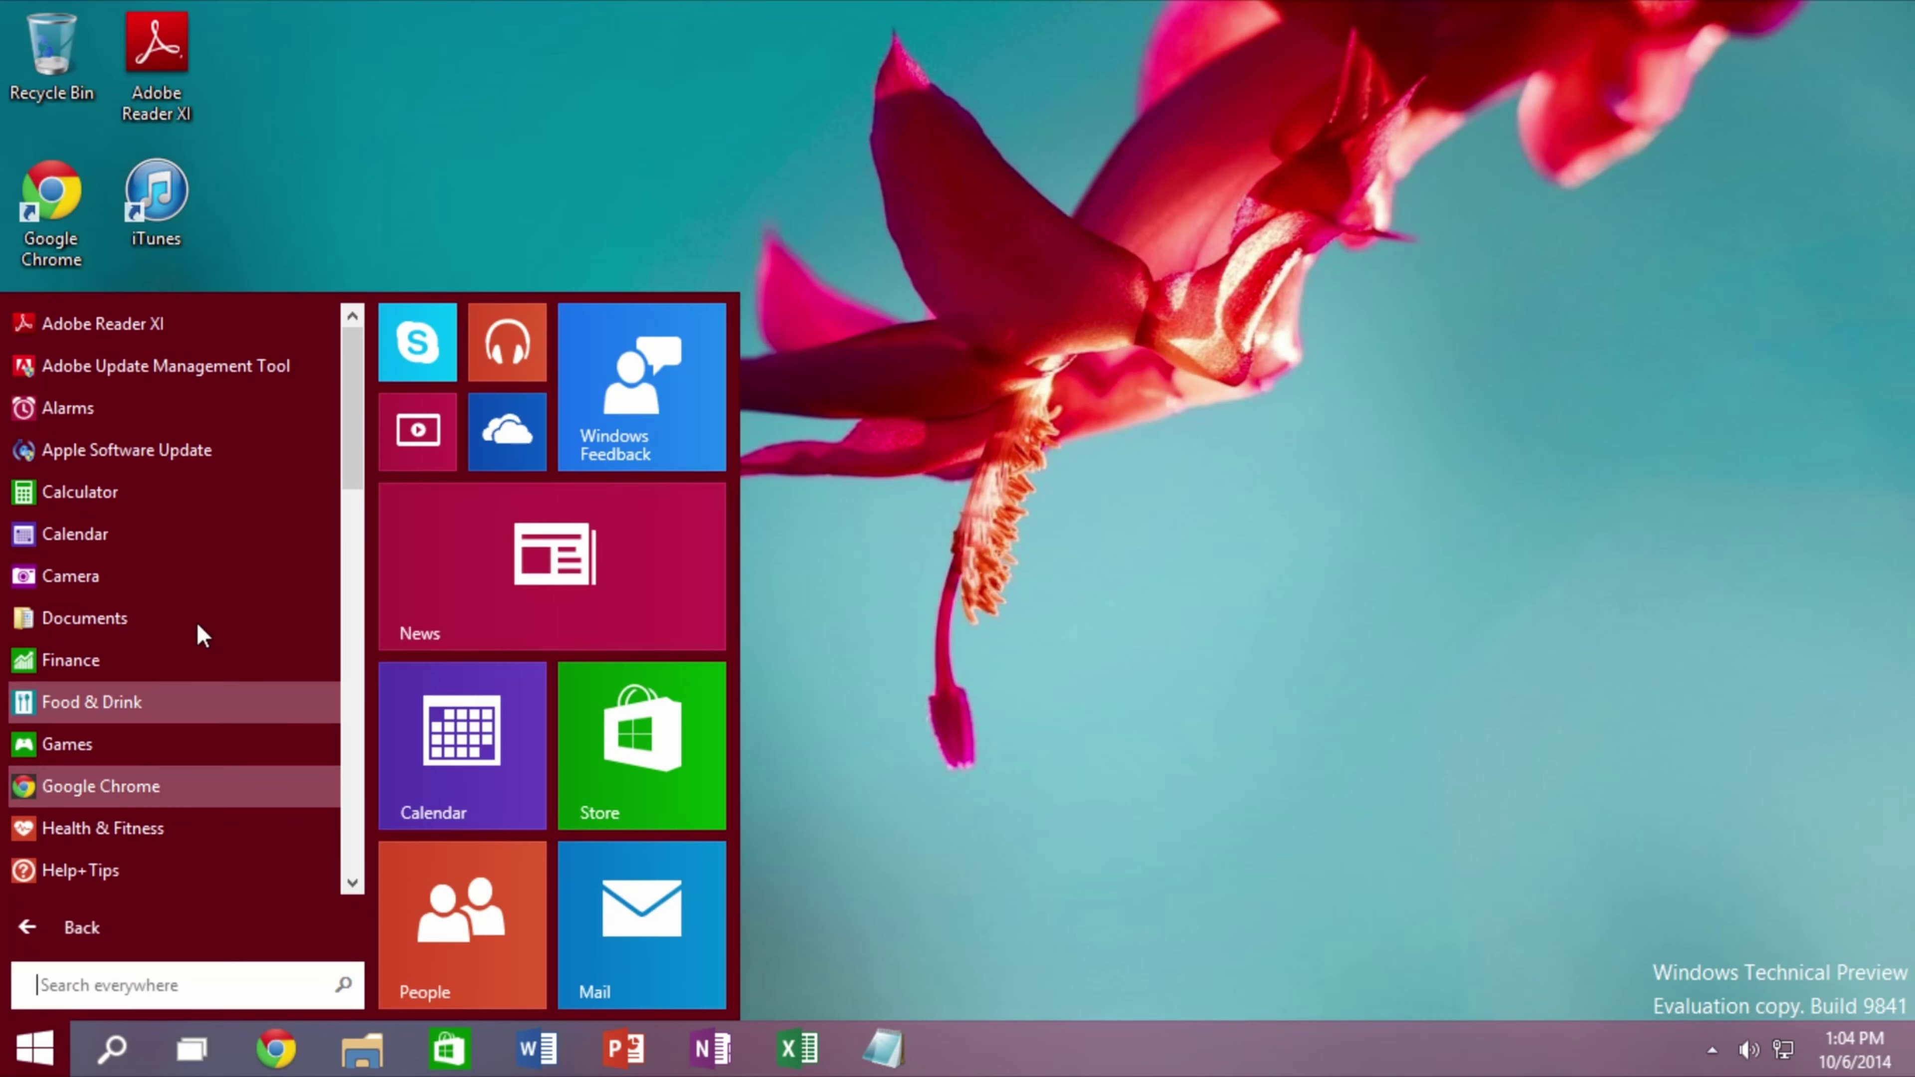
pyautogui.scroll(-5, 182, 459)
pyautogui.scroll(-6, 183, 459)
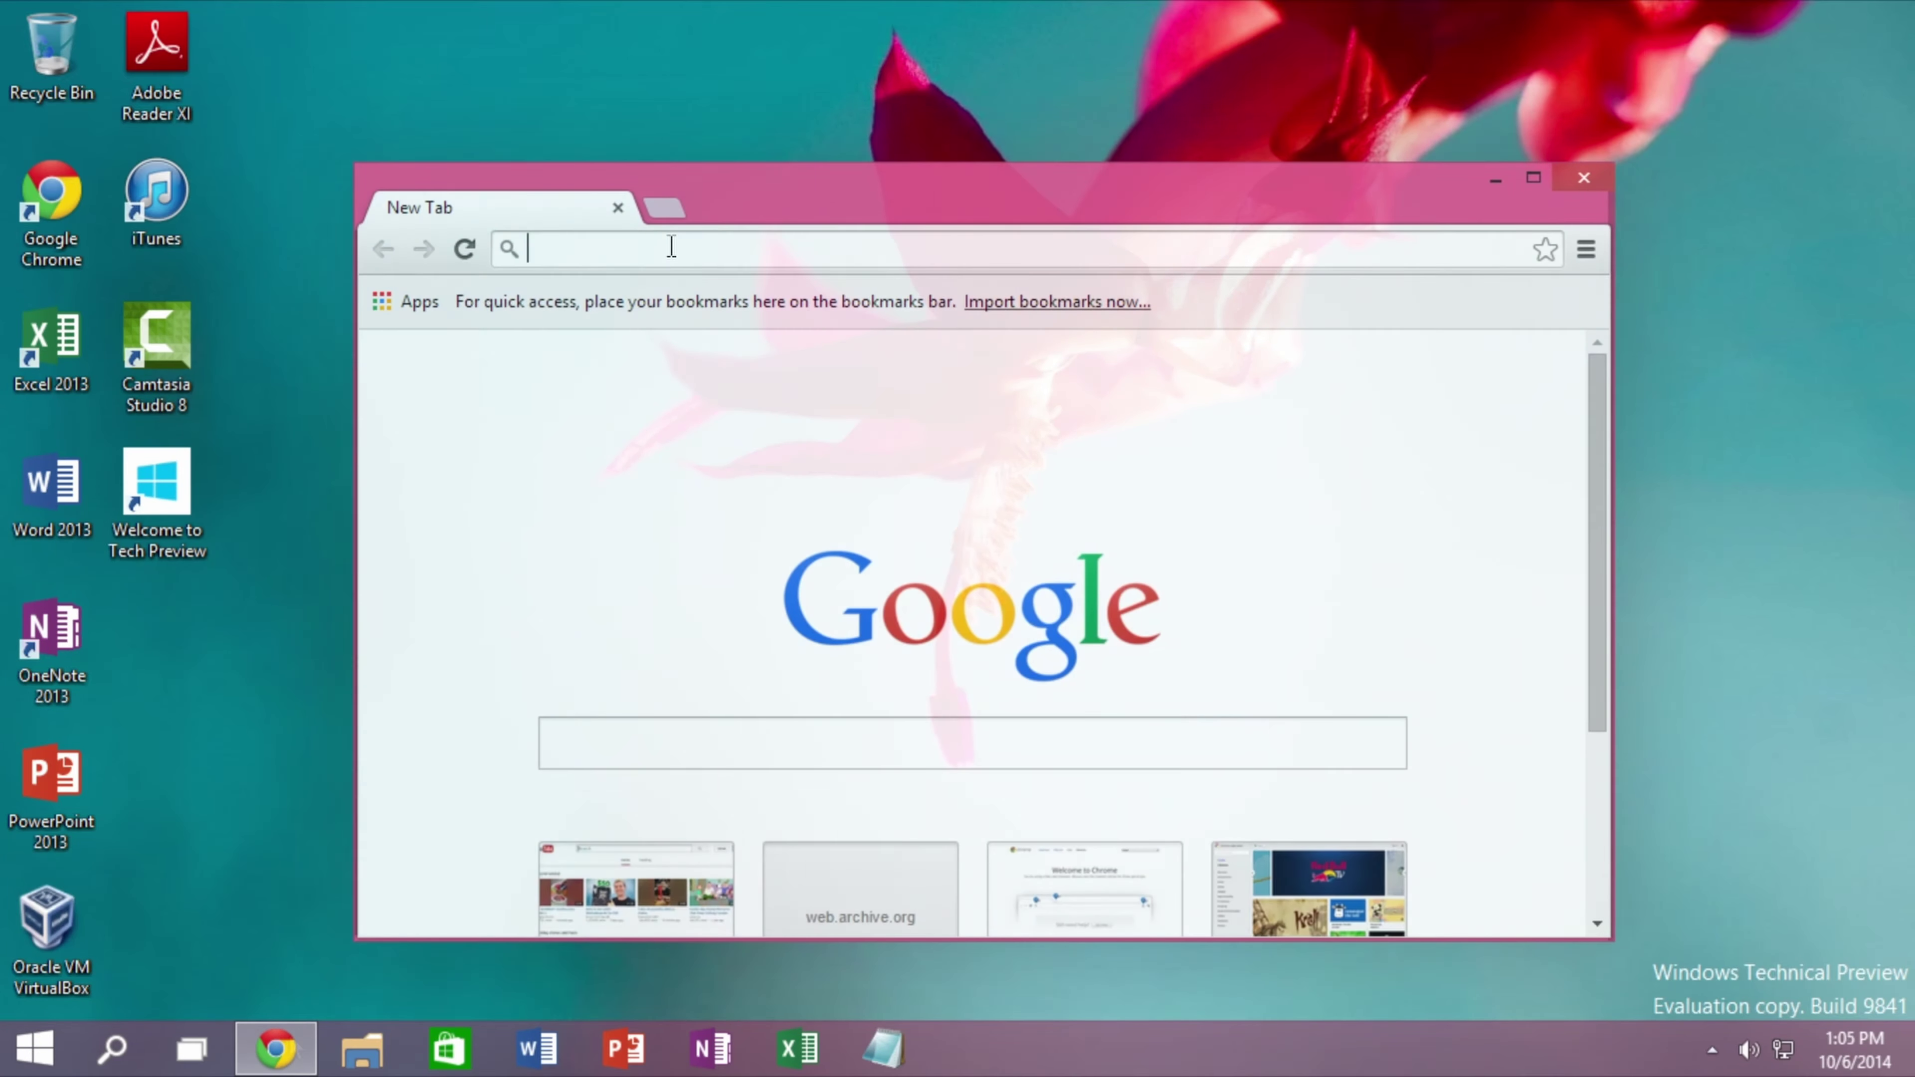
# Go to youtube.com and search for "windows 10 technical preview 9841".
pyautogui.write('youtube.com')
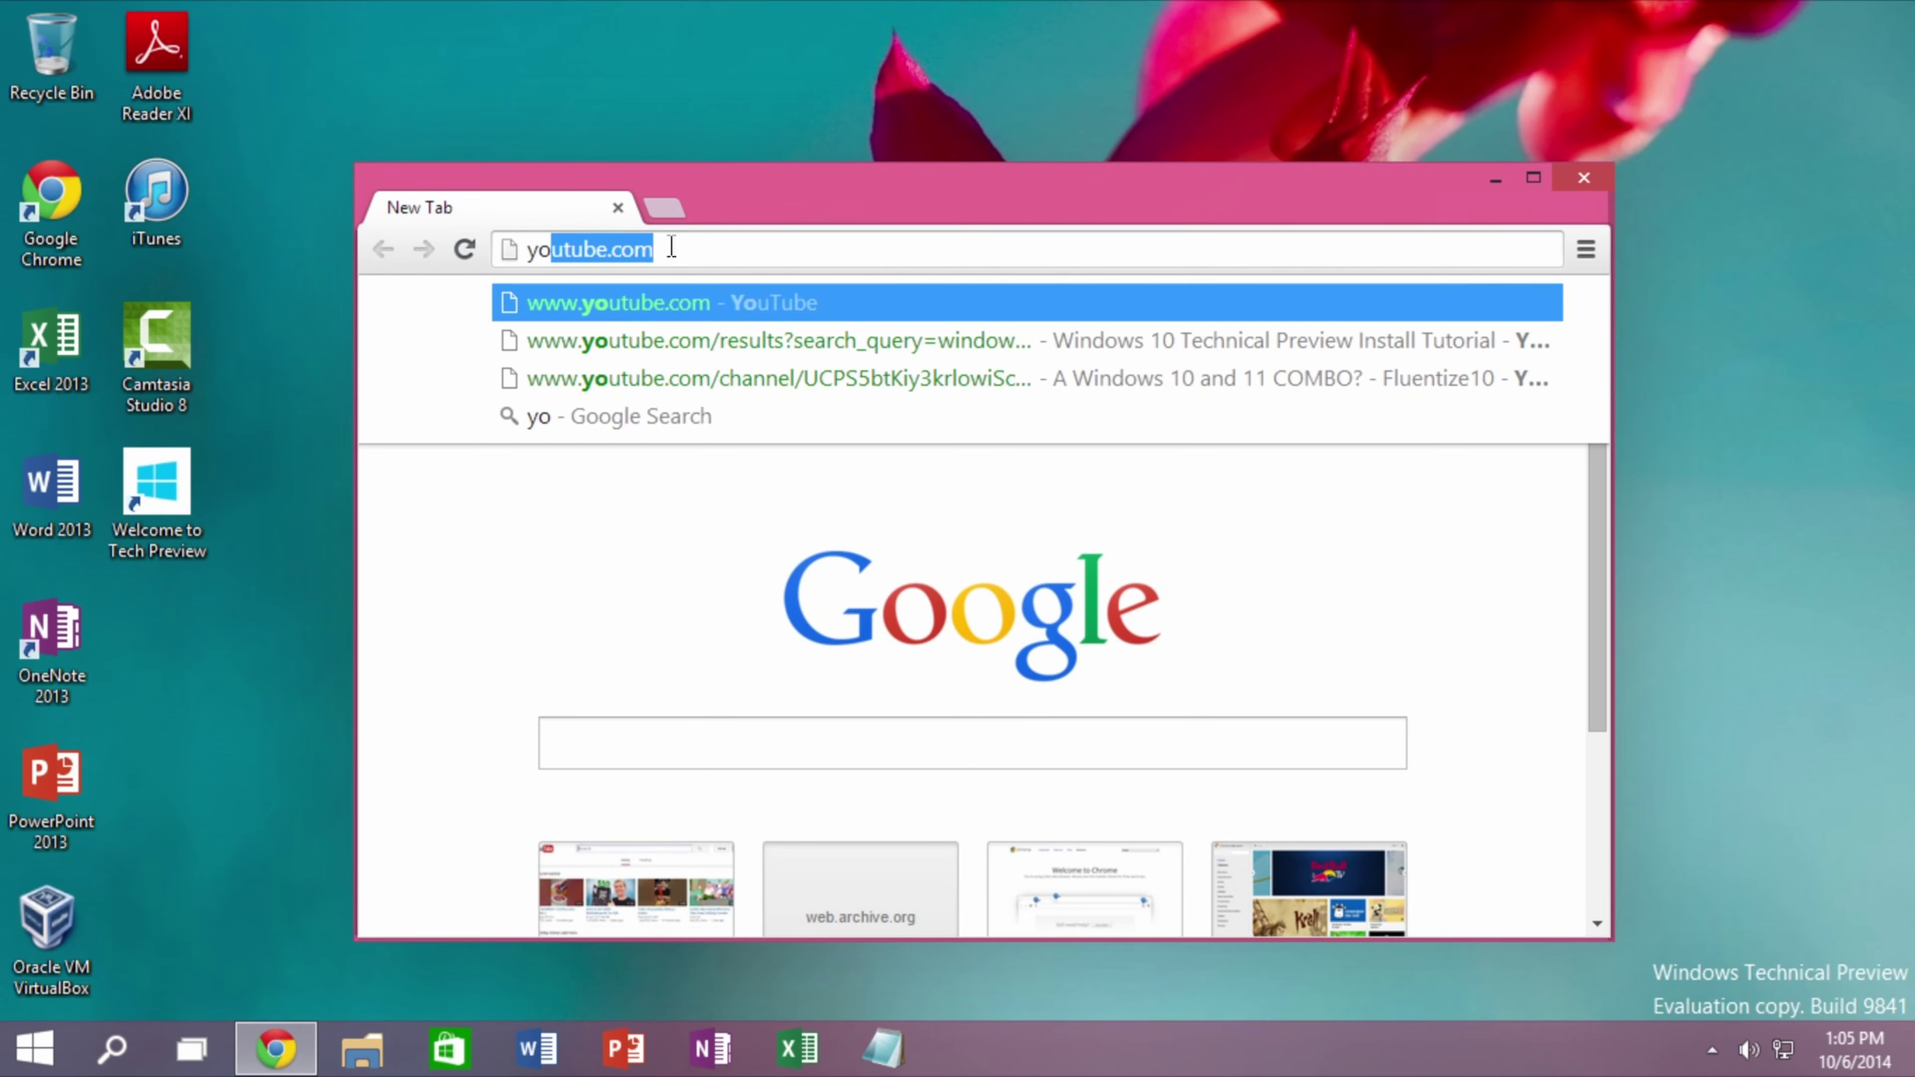
pyautogui.press('Return')
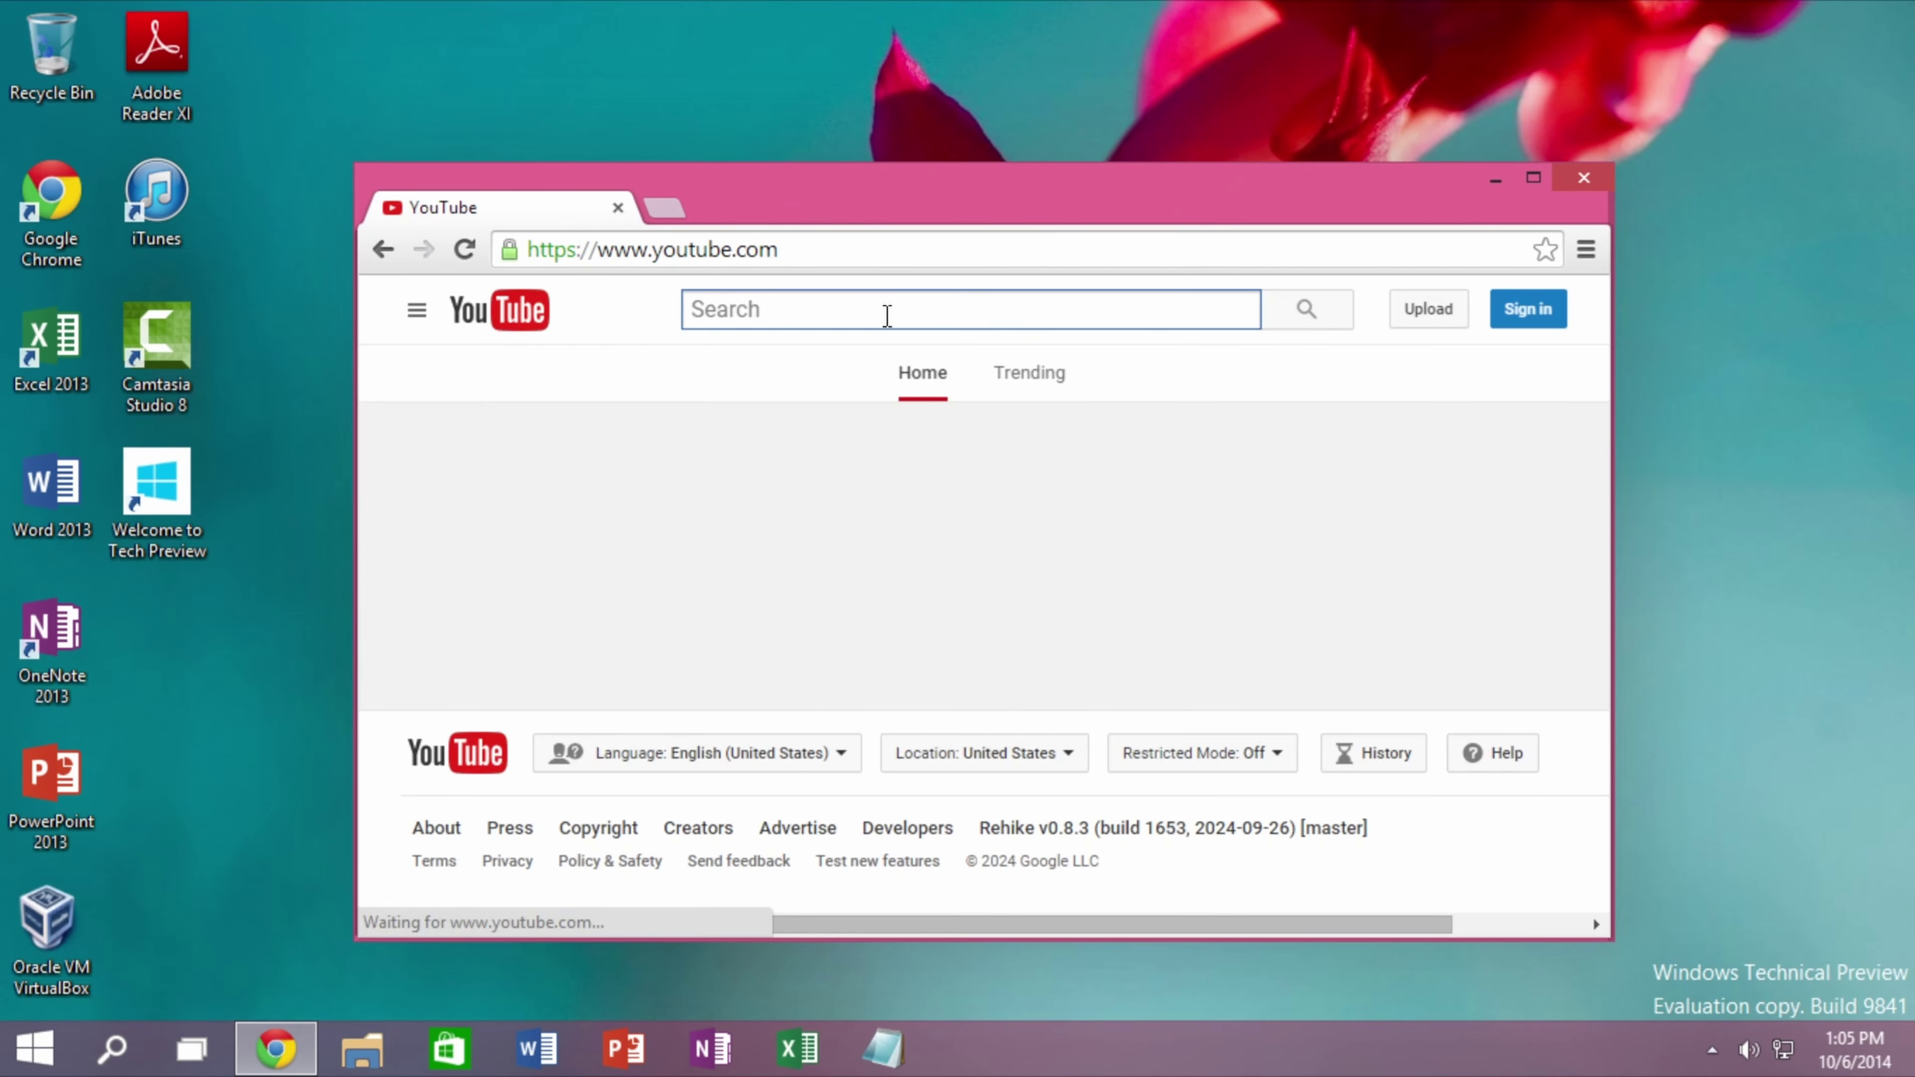
pyautogui.write('windows 10 te')
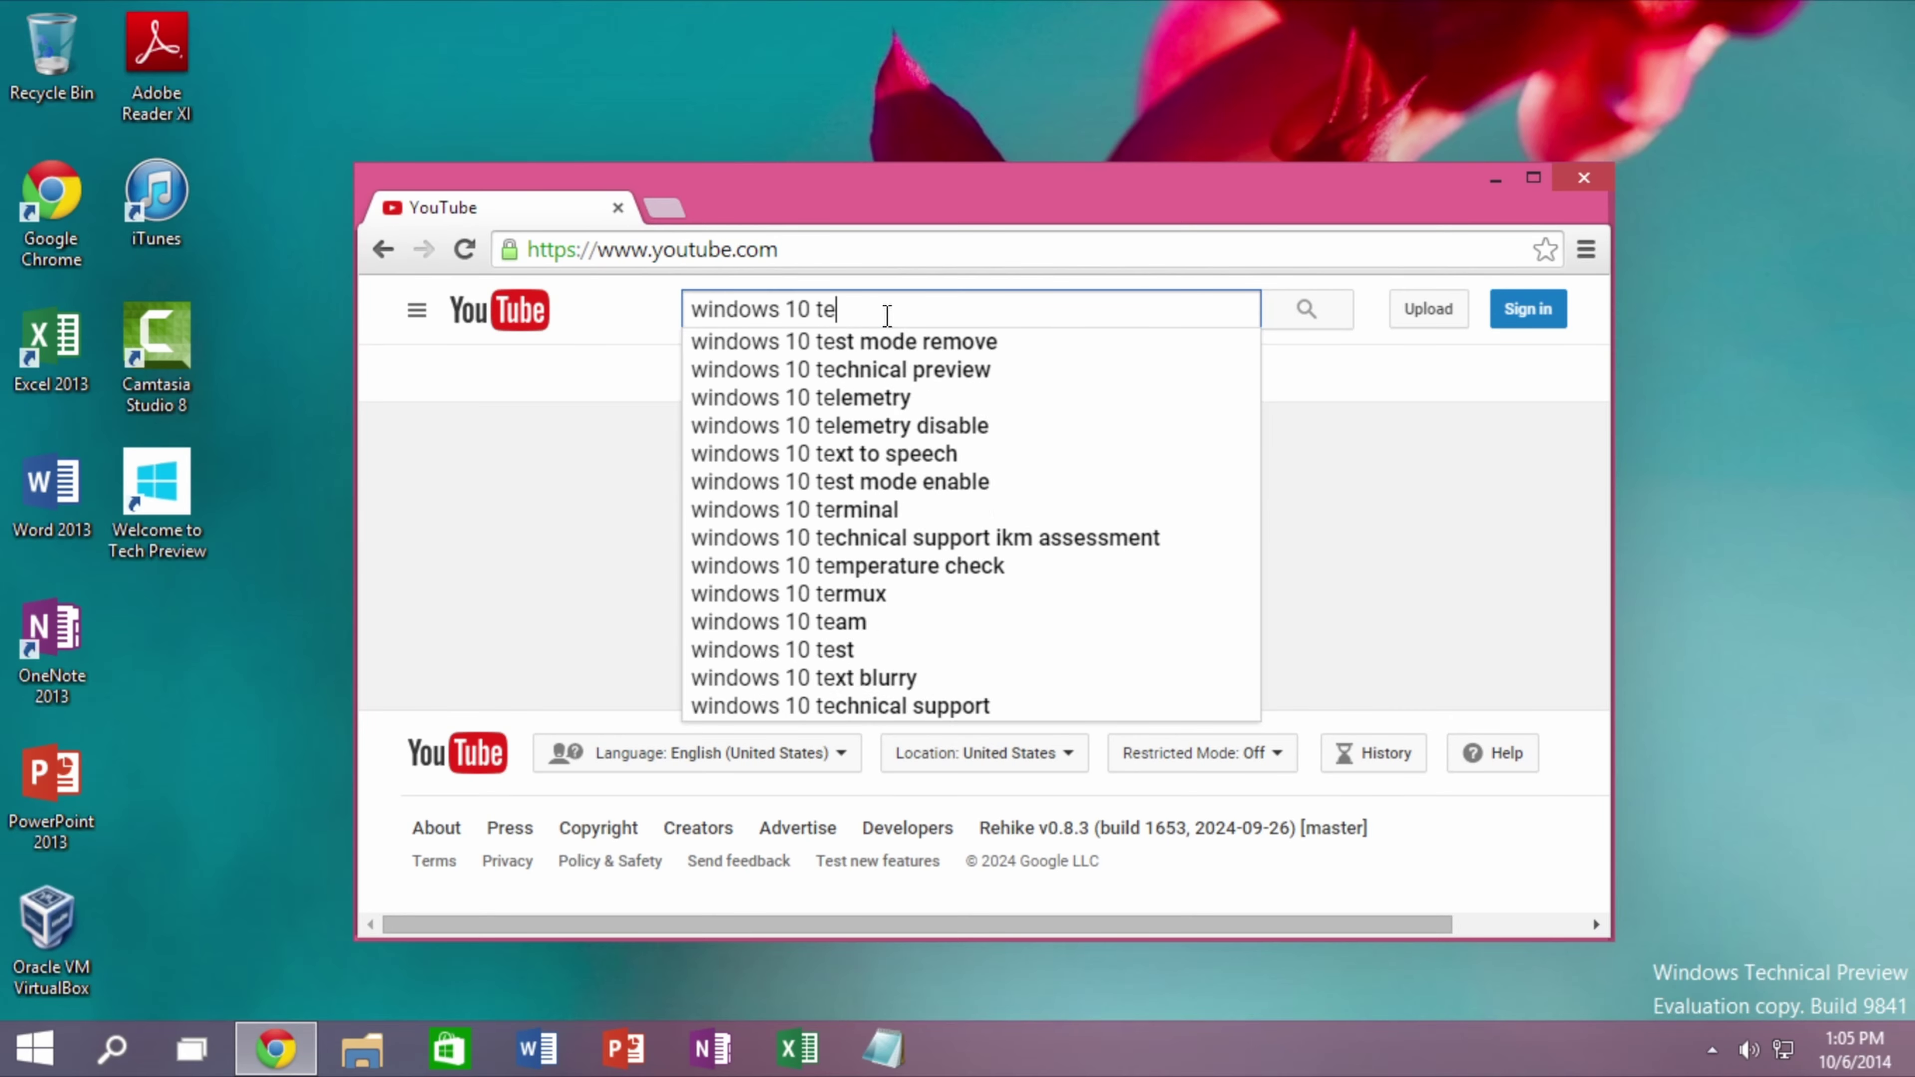
pyautogui.write('chnical preview')
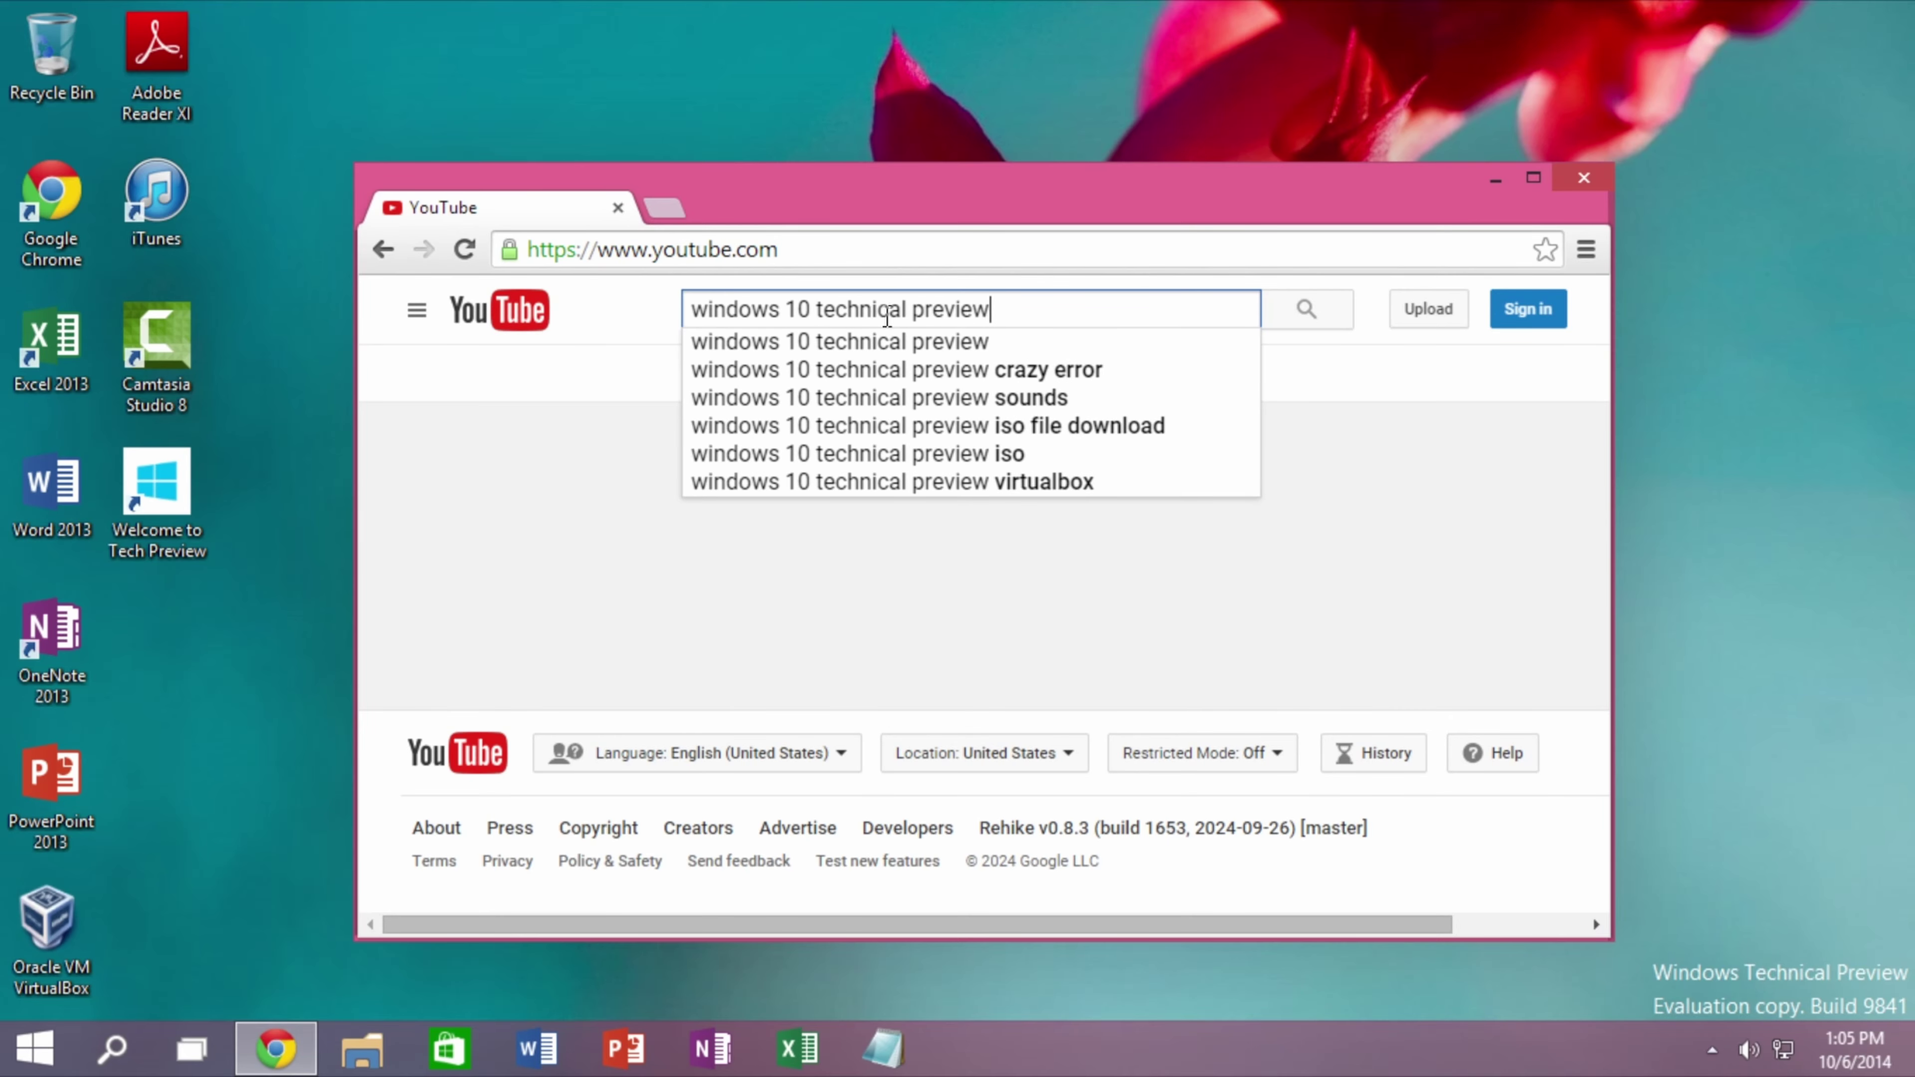
pyautogui.write(' 9841')
pyautogui.press('Return')
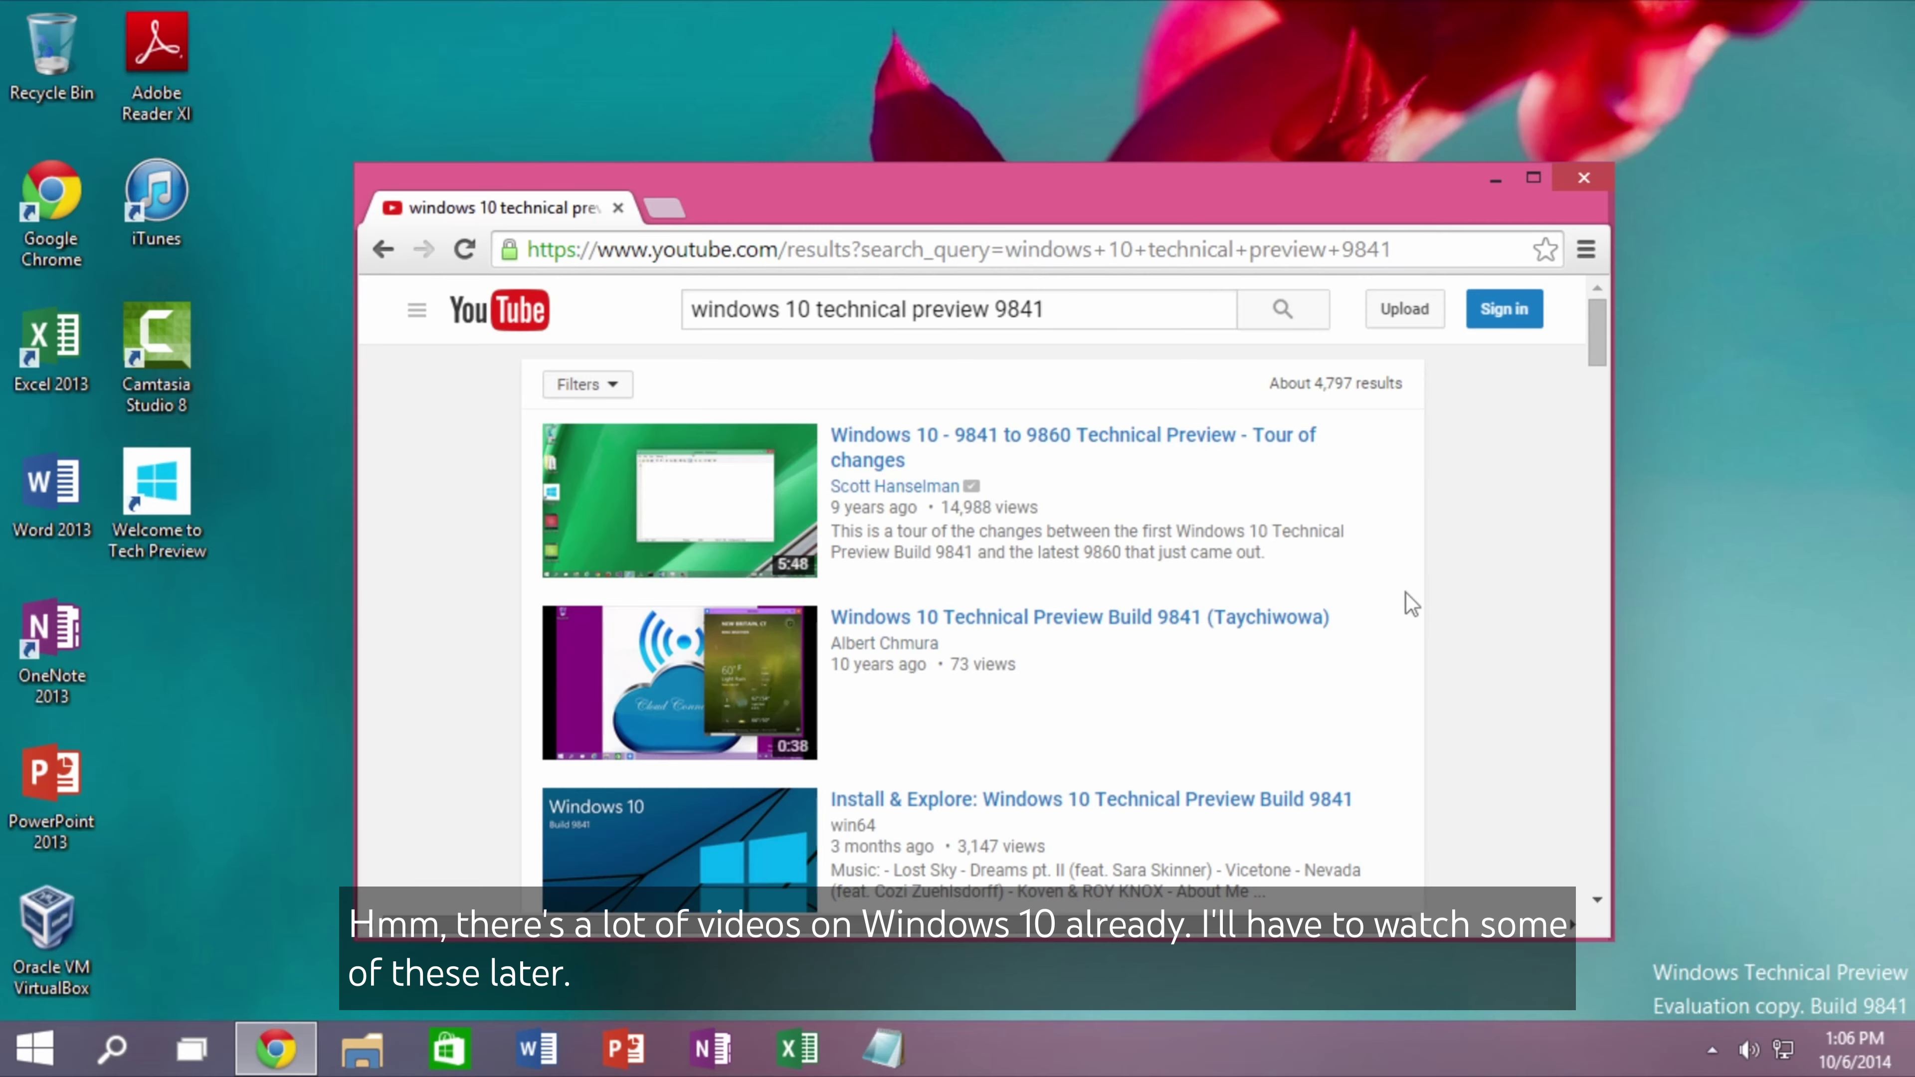
# Look through the YouTube search results for videos about build 9841.
pyautogui.scroll(-8, 1403, 604)
pyautogui.scroll(4, 1406, 604)
pyautogui.scroll(-2, 1410, 603)
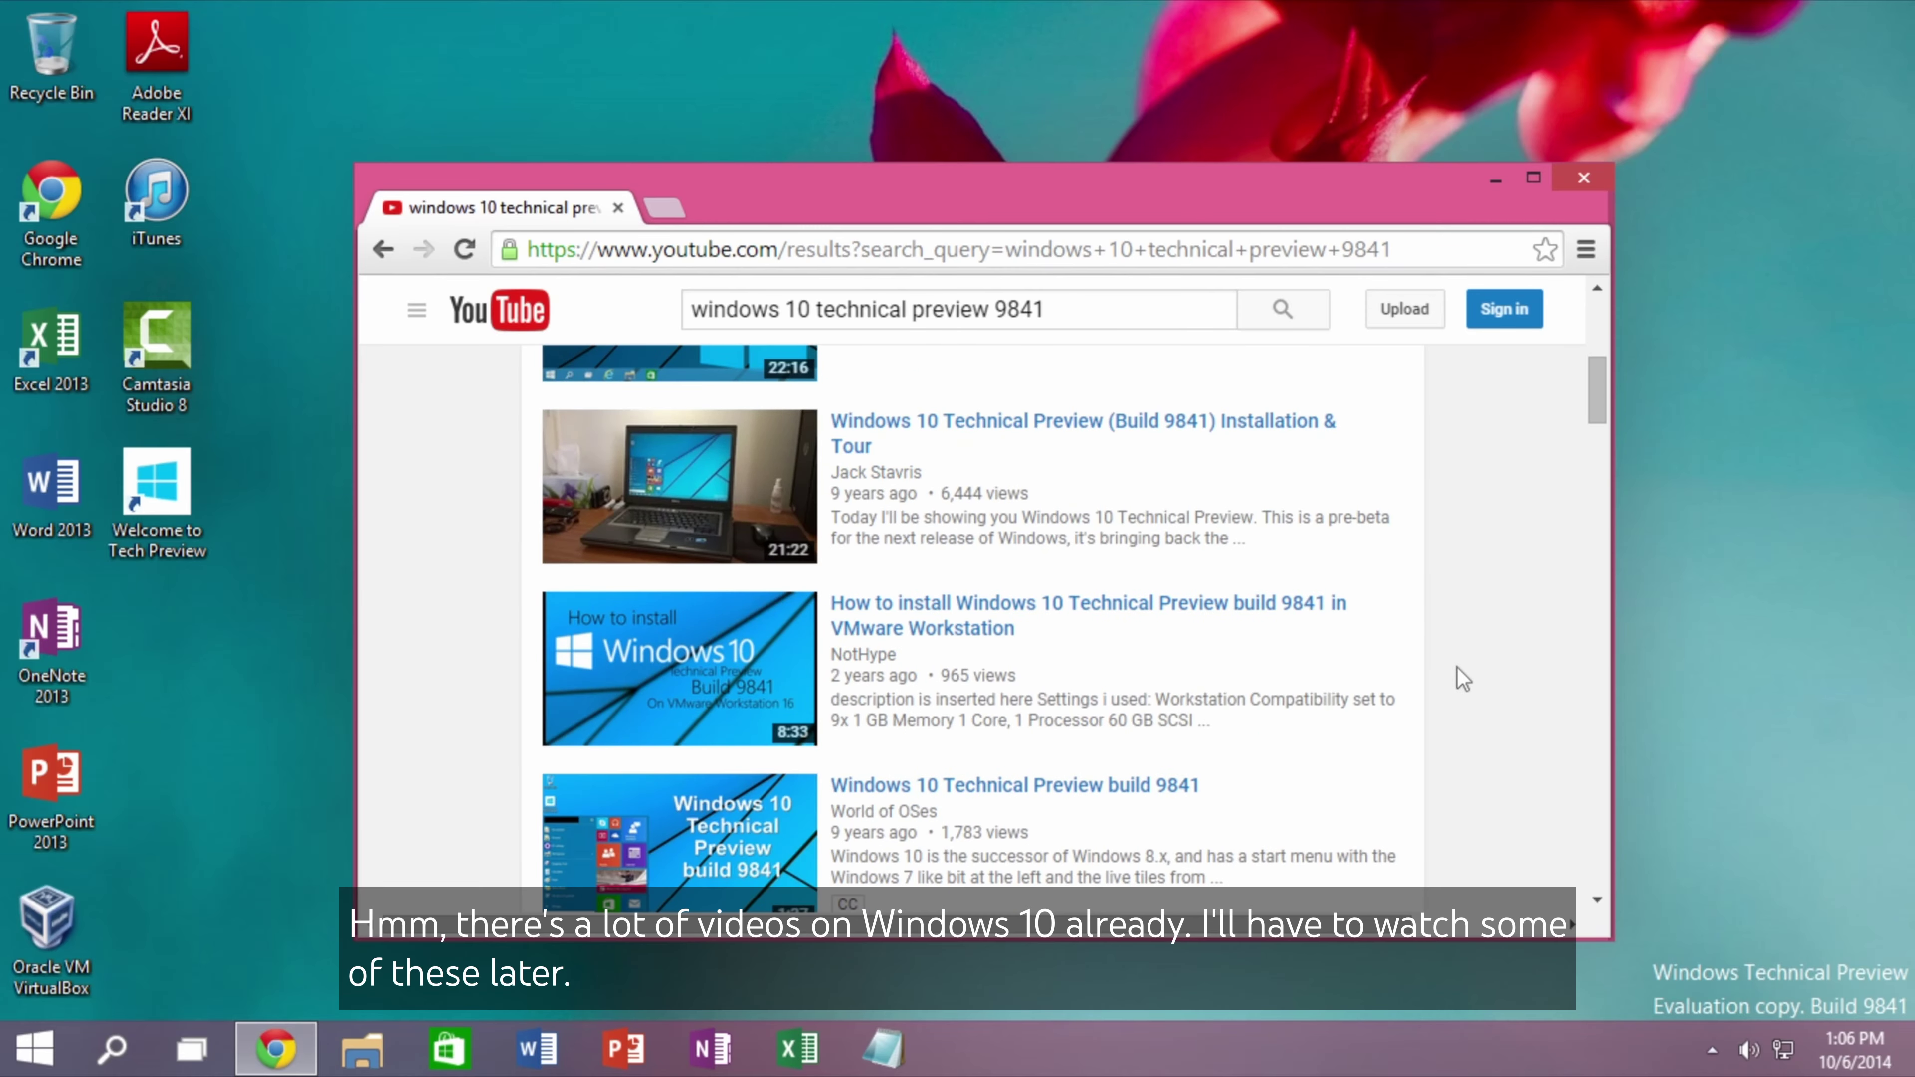
pyautogui.scroll(-7, 1448, 701)
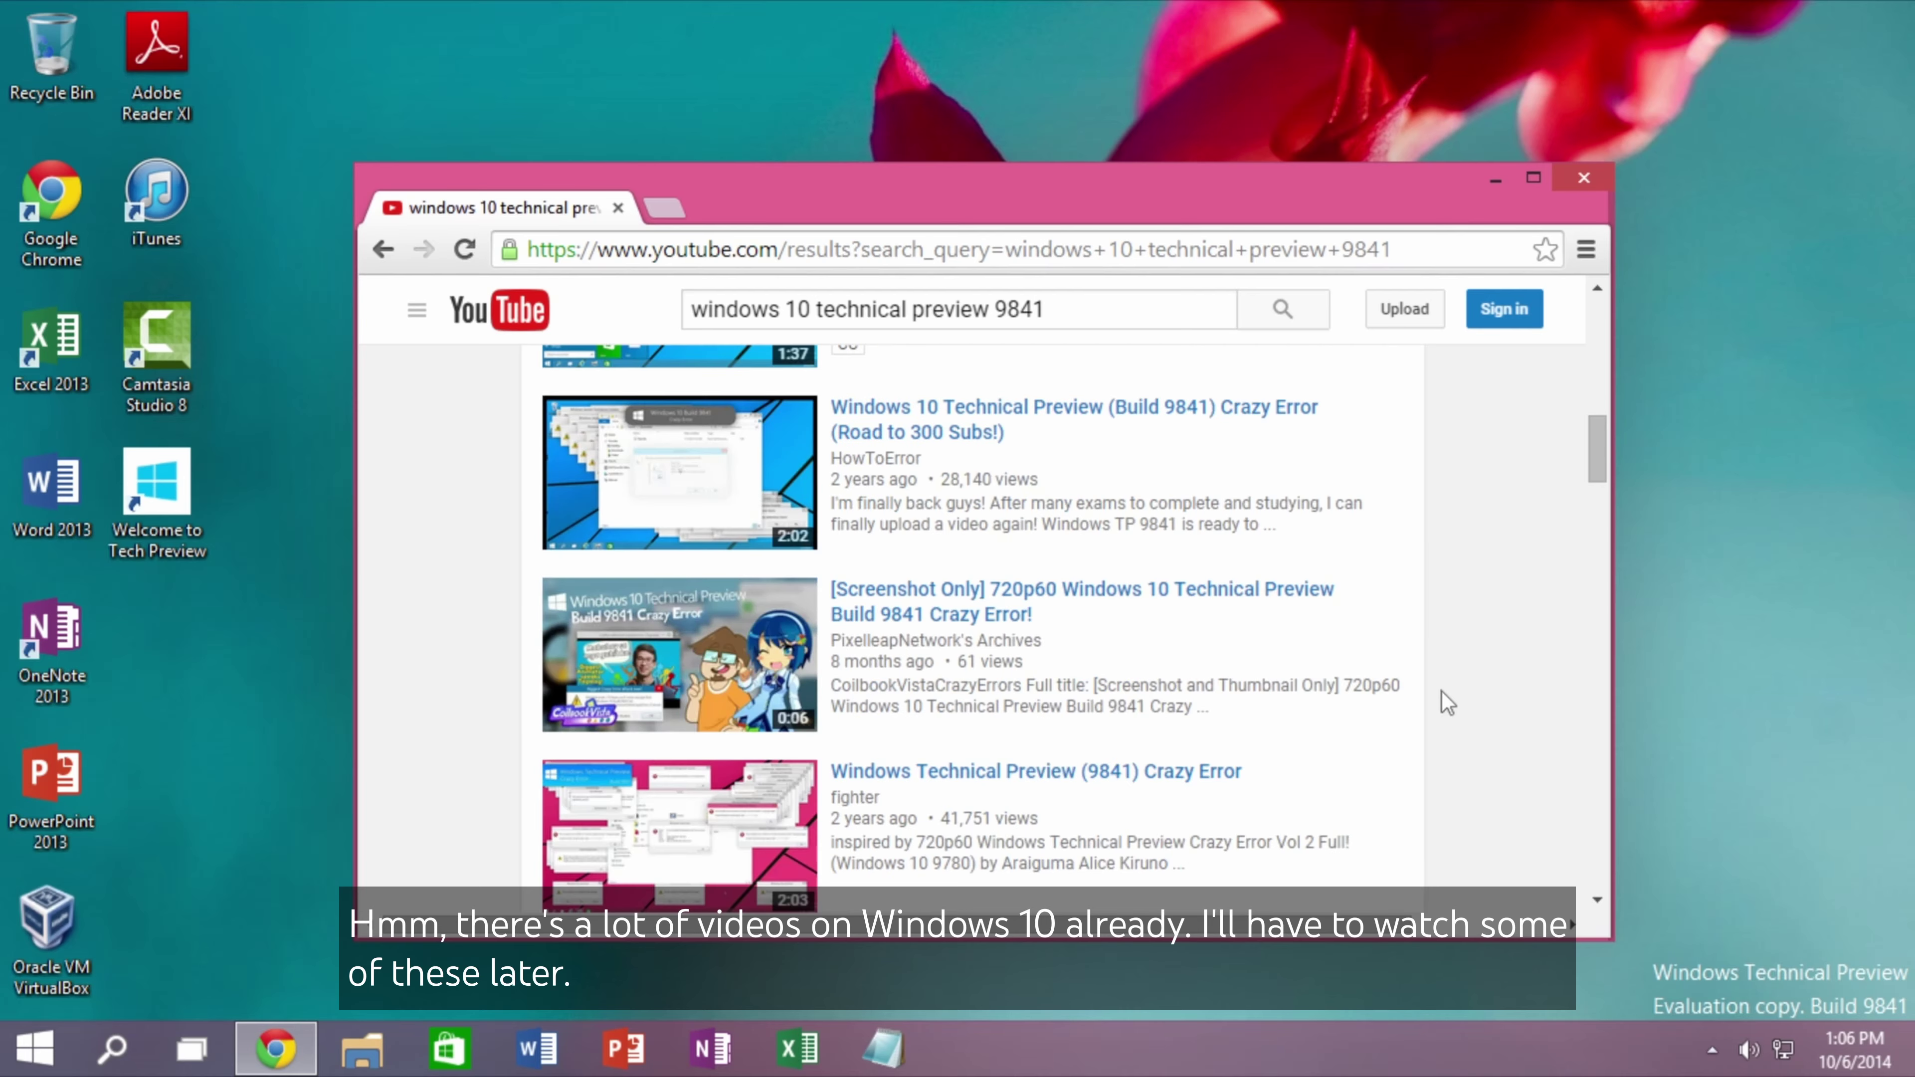
pyautogui.scroll(-8, 1448, 702)
pyautogui.scroll(10, 1448, 703)
pyautogui.scroll(-4, 1448, 704)
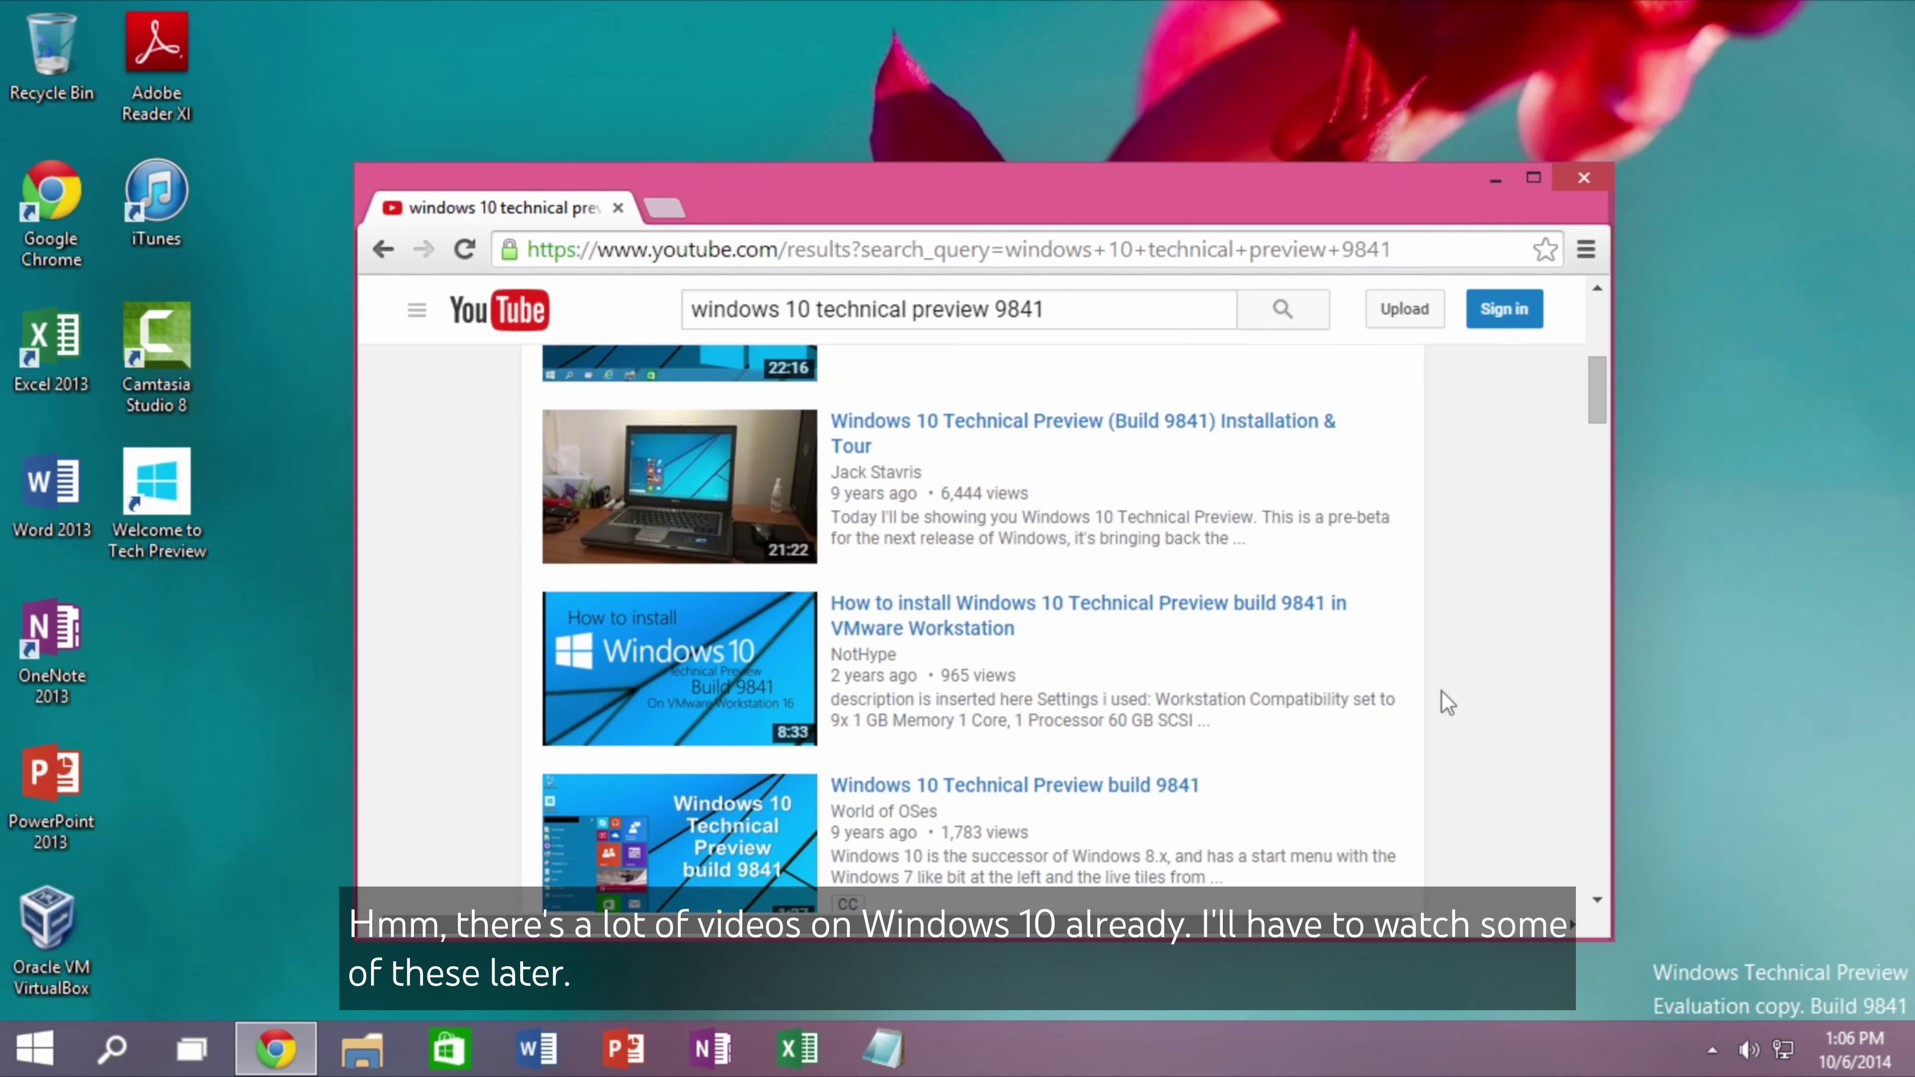
pyautogui.scroll(5, 1448, 703)
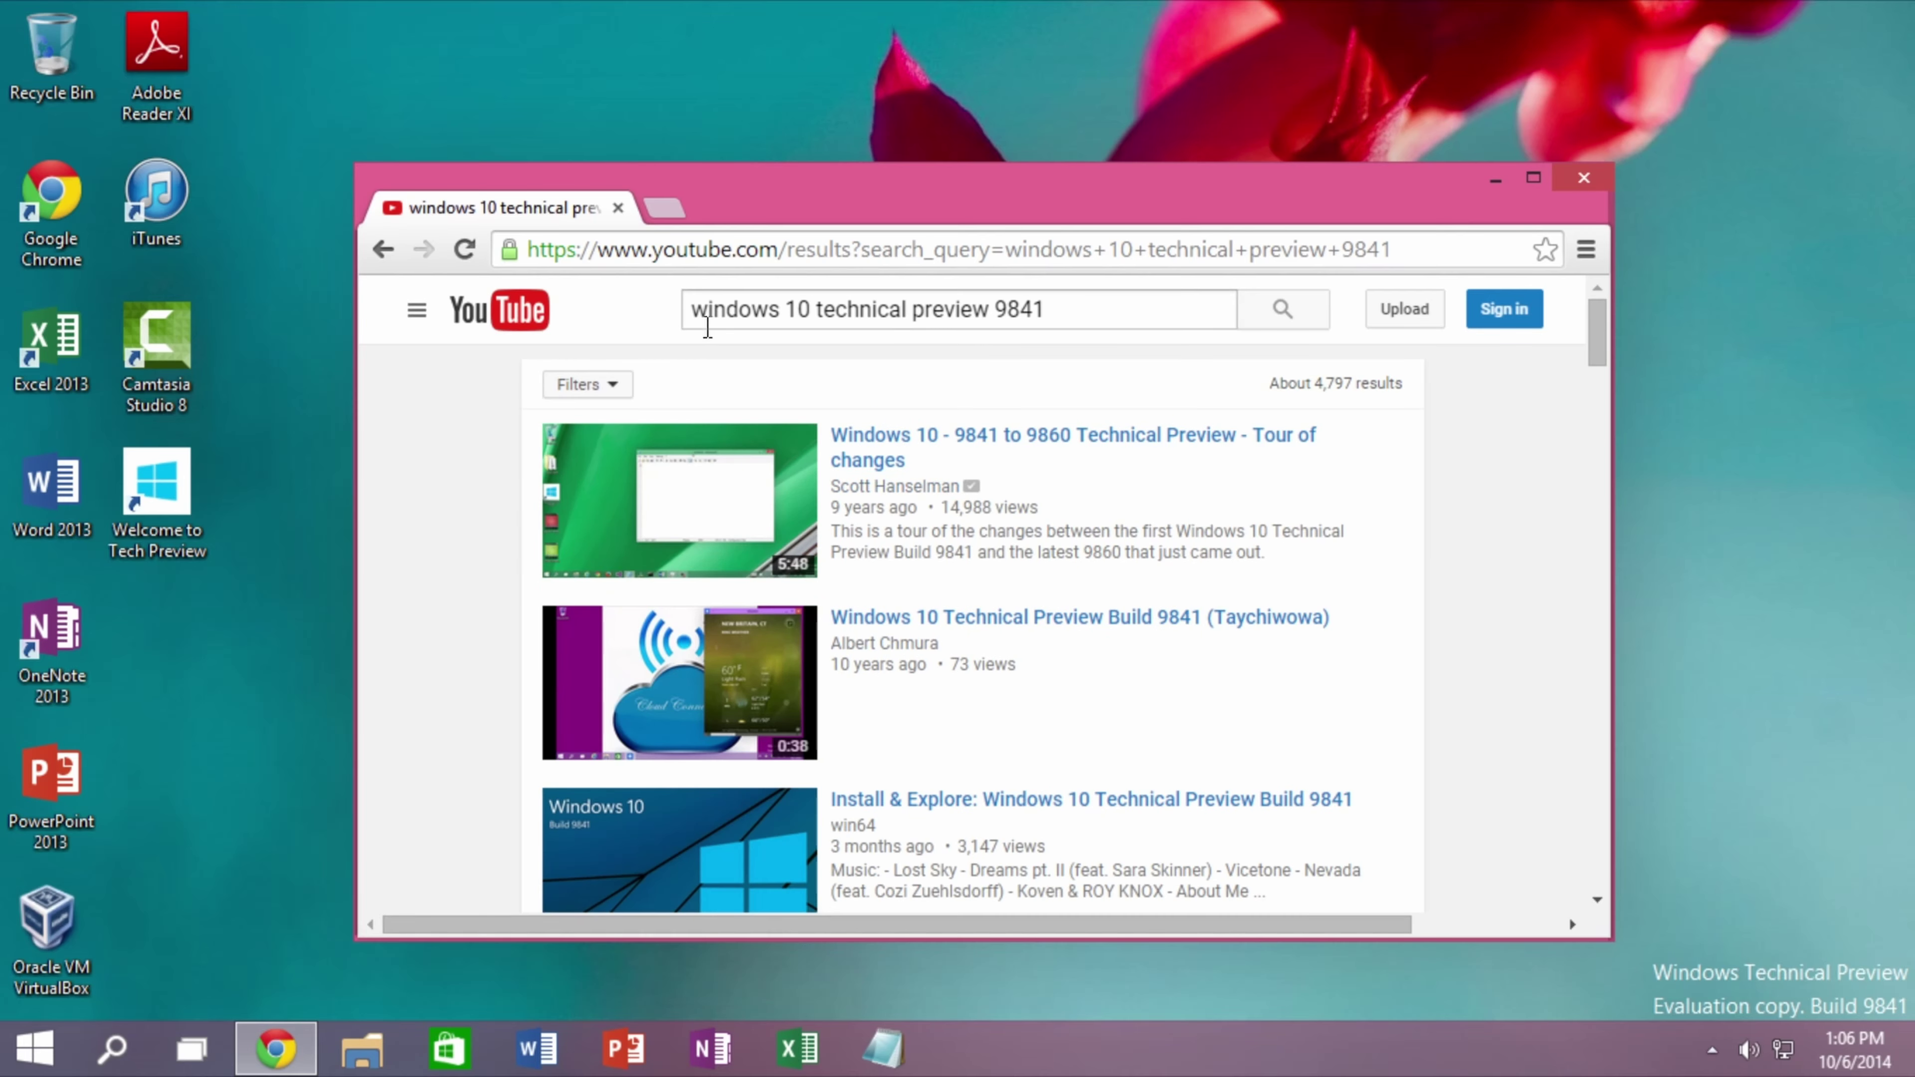
# Replace the YouTube results tab with a new tab and close the browser window.
pyautogui.click(665, 208)
pyautogui.click(618, 208)
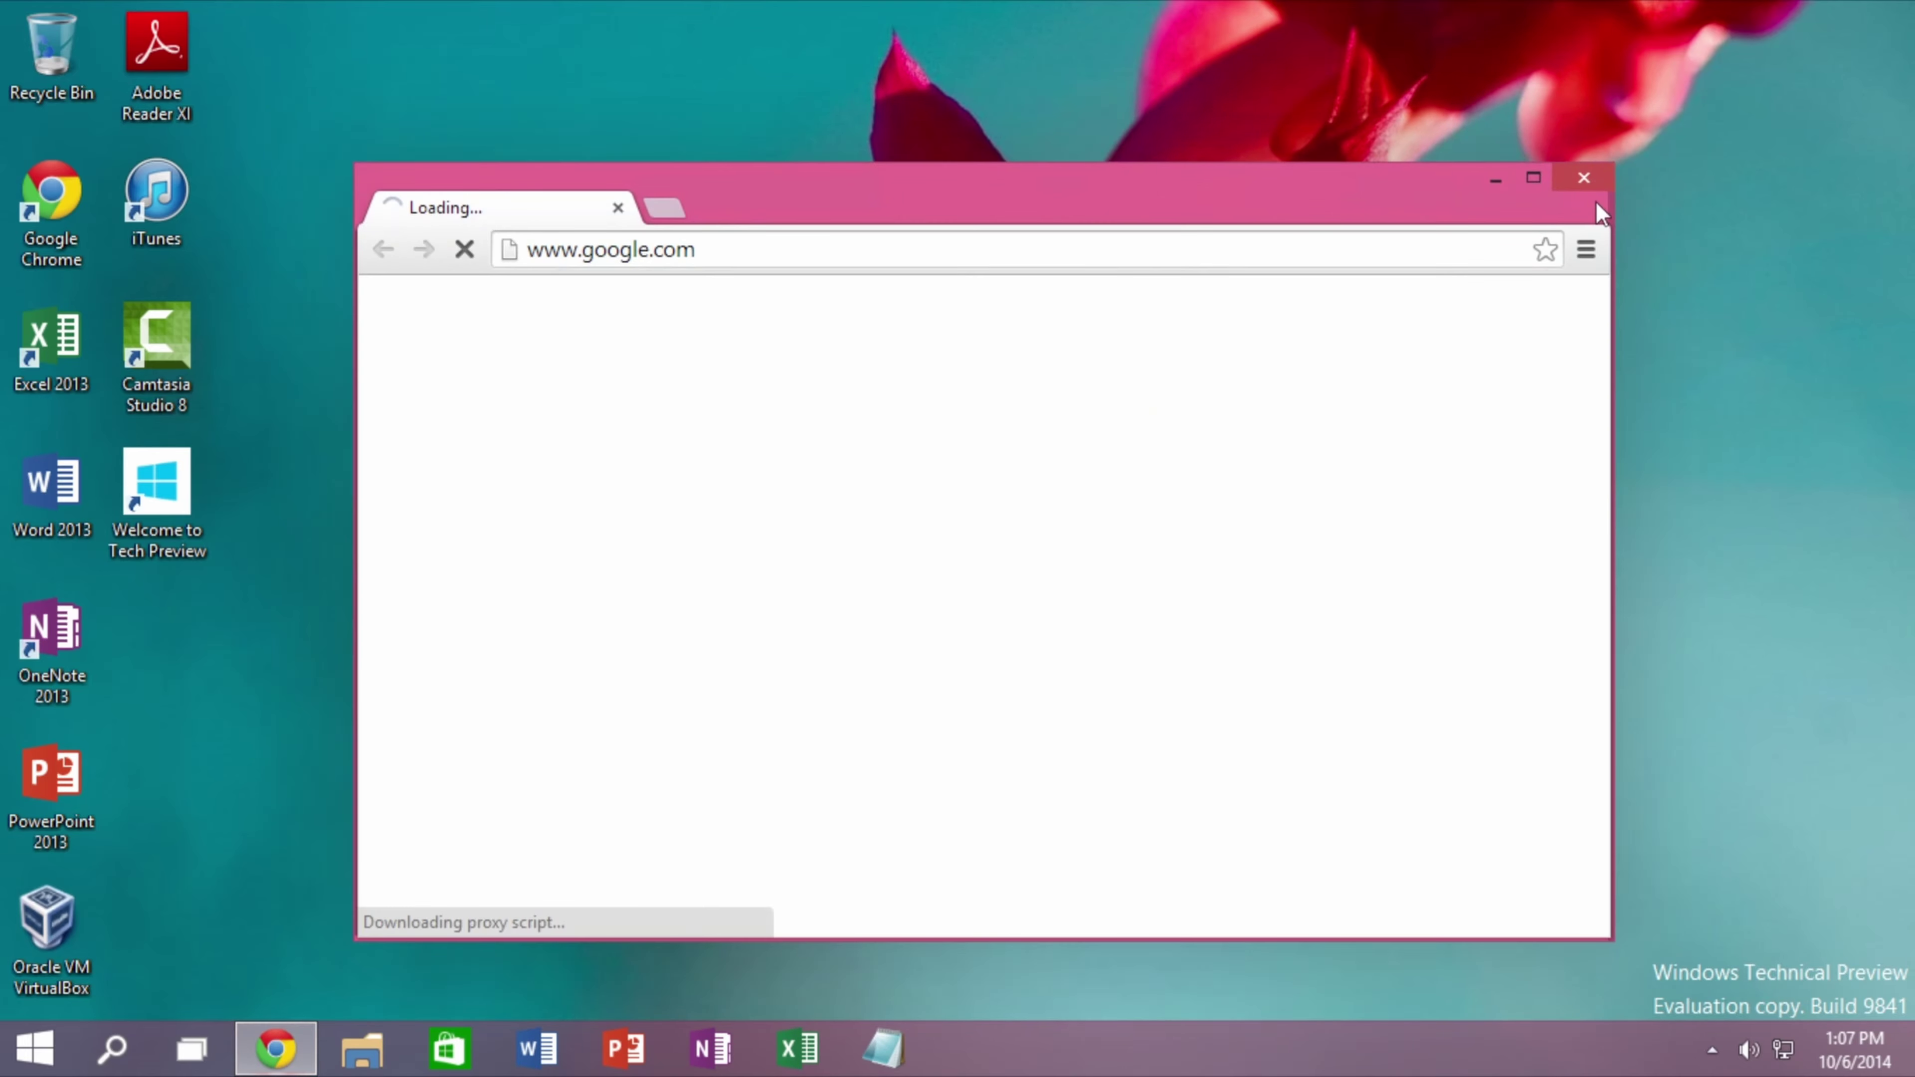
pyautogui.click(1584, 187)
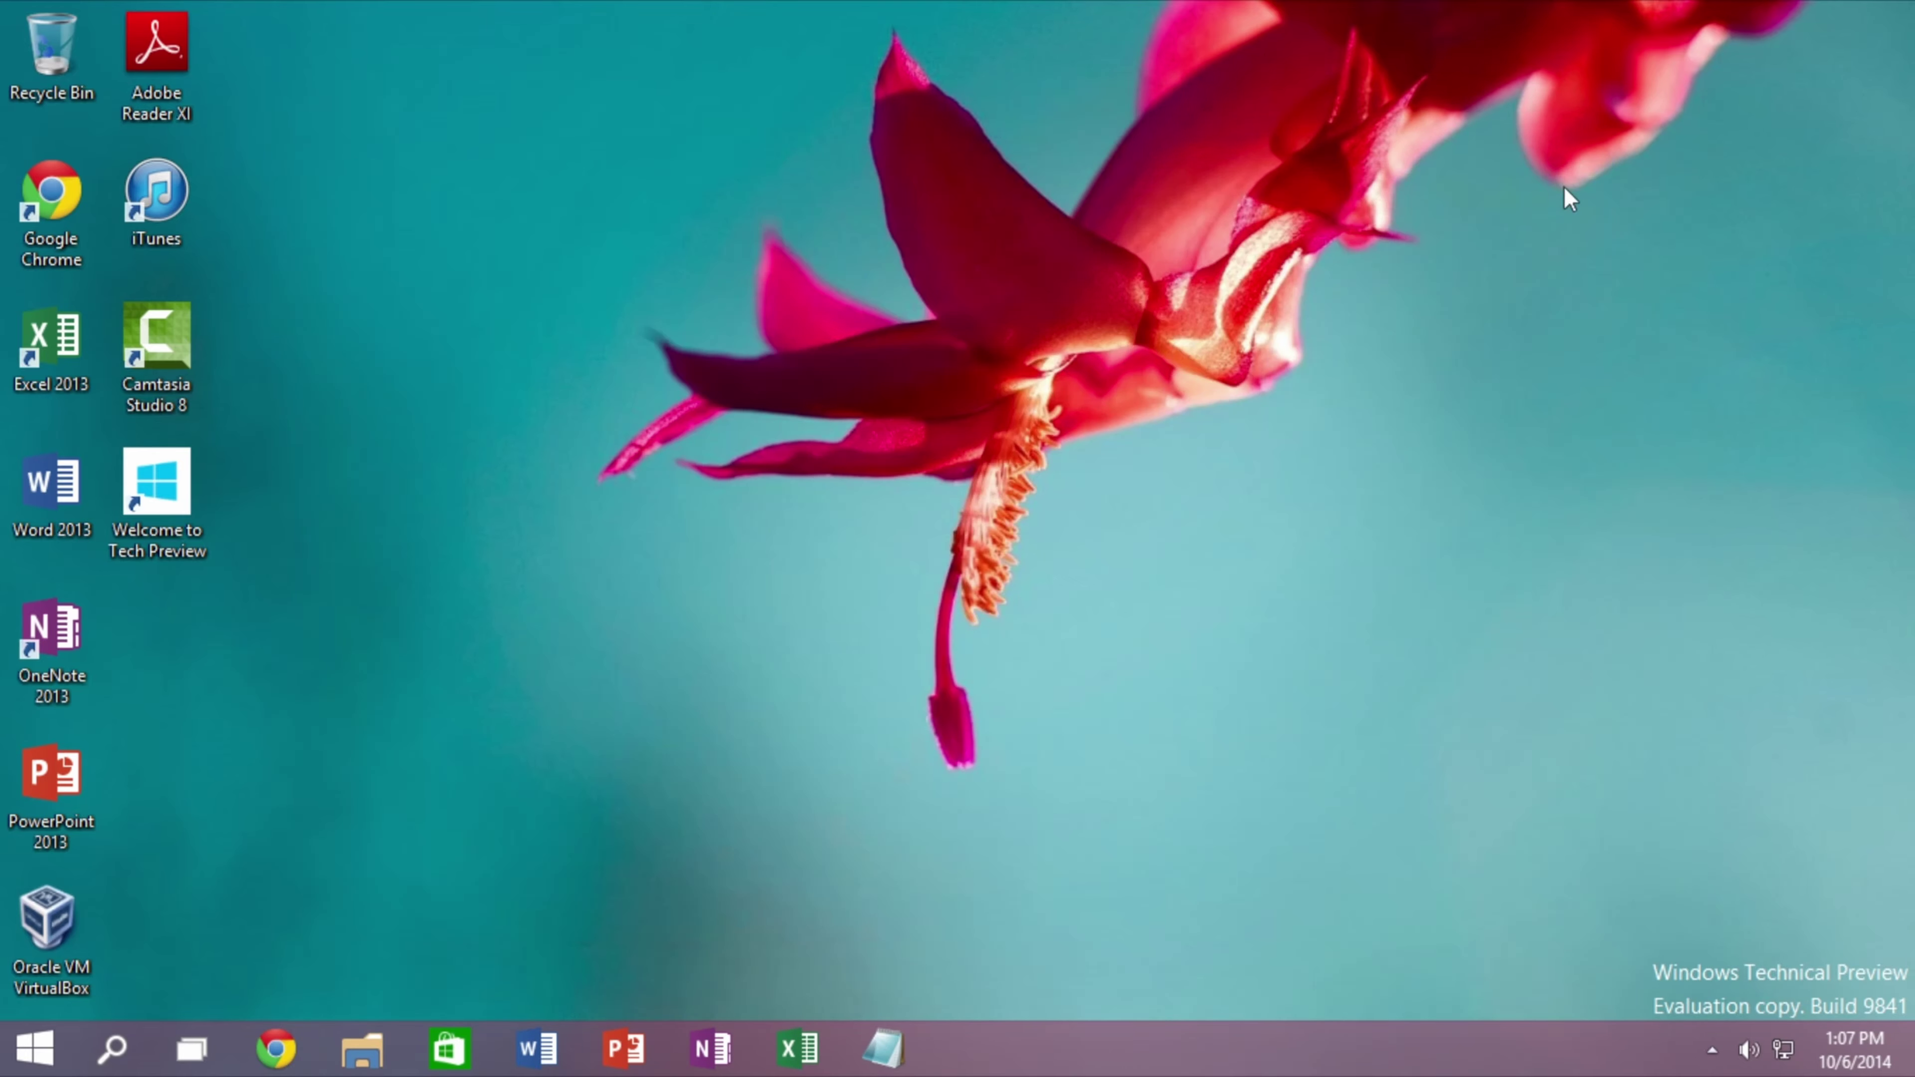
# Search the system for "control panel" from the desktop and open Control Panel.
pyautogui.click(109, 1060)
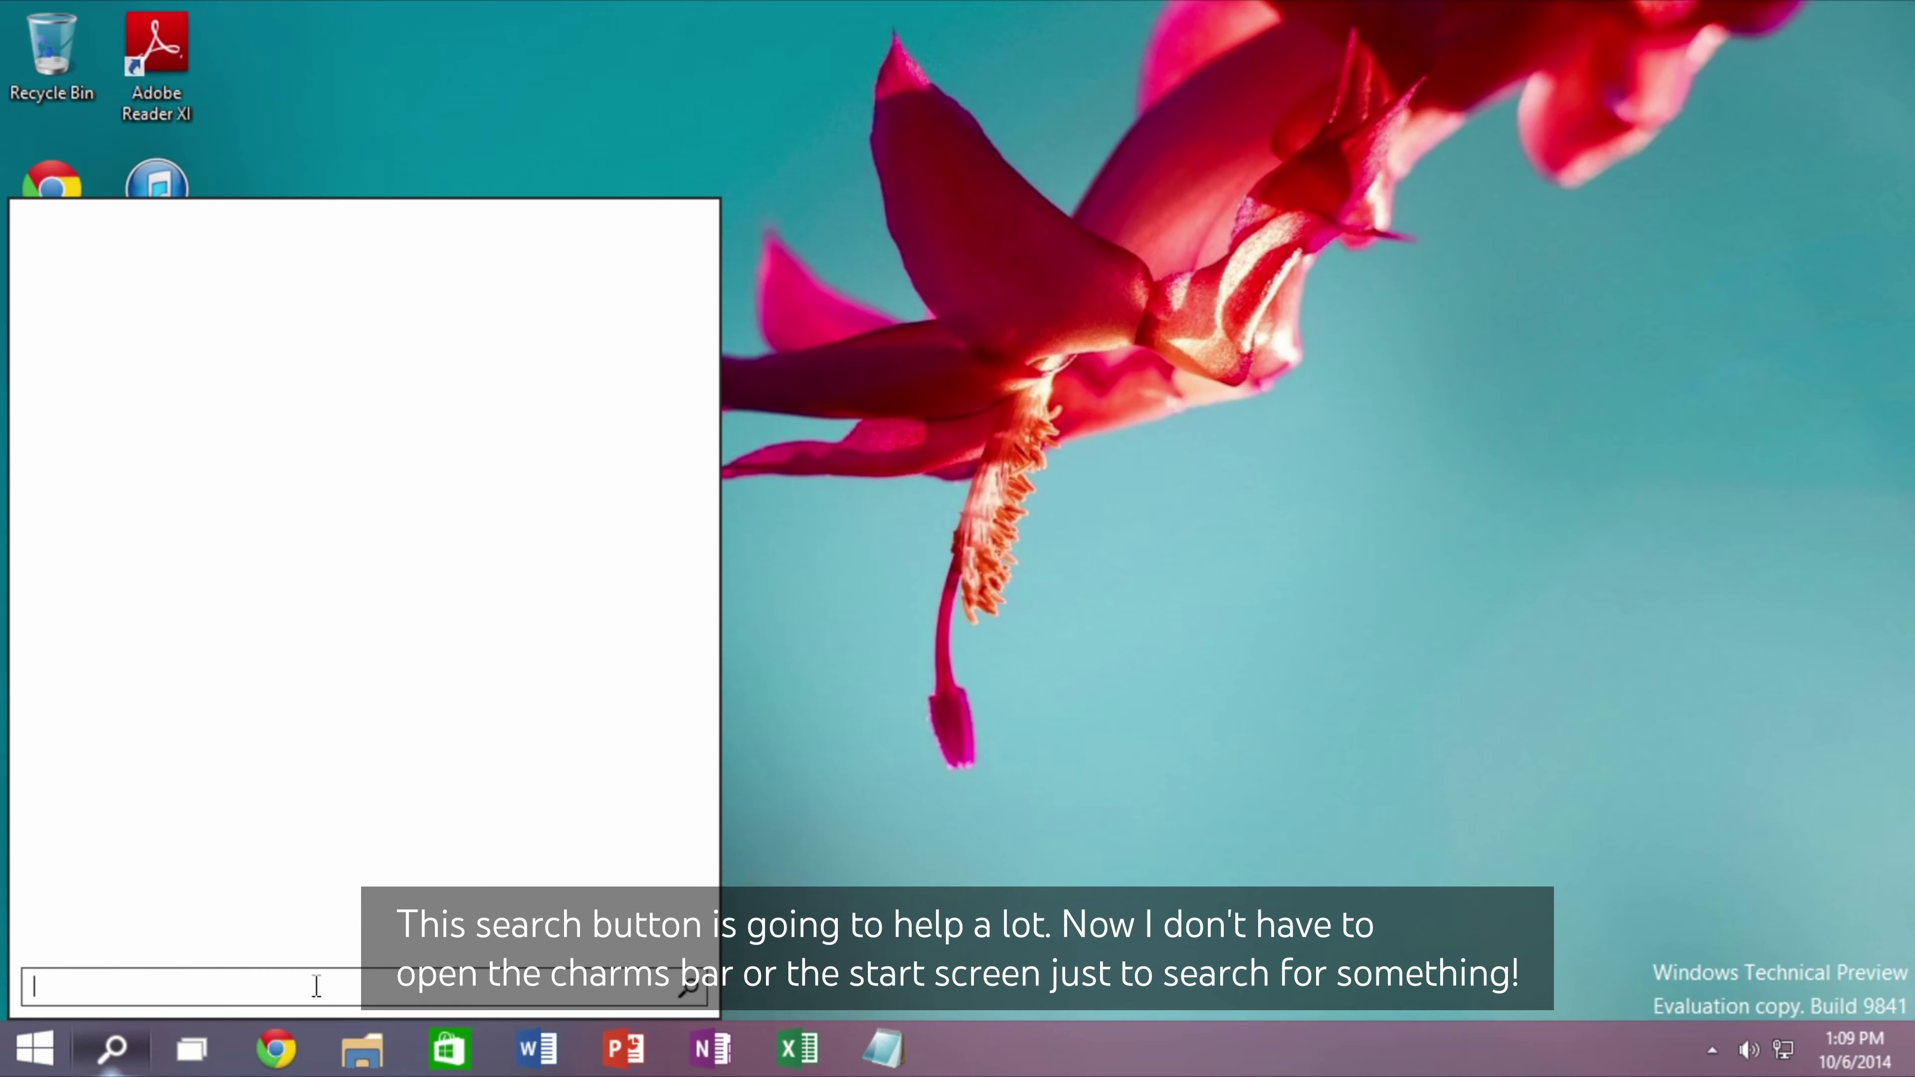
pyautogui.write('control panel')
pyautogui.press('Return')
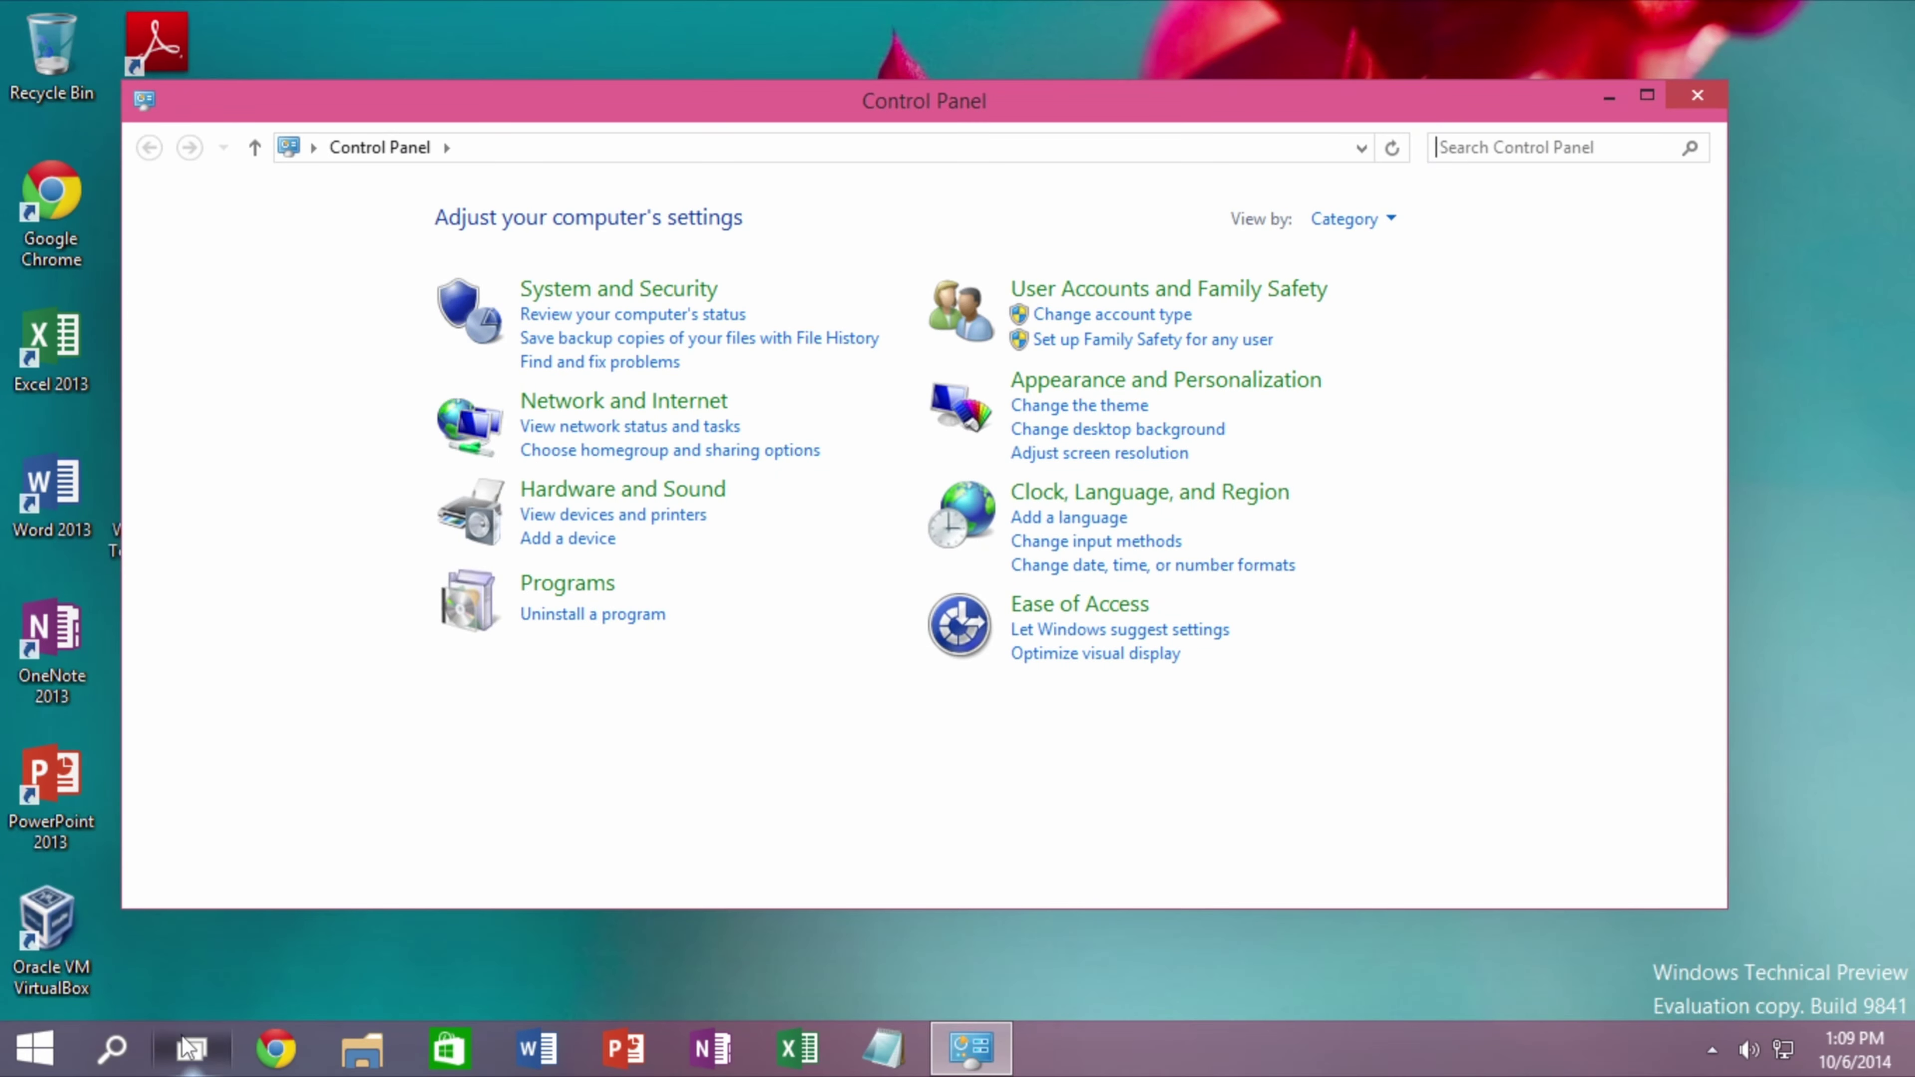
# Add a second virtual desktop, go back to the first one and switch to the second.
pyautogui.click(192, 1049)
pyautogui.click(877, 949)
pyautogui.click(684, 962)
pyautogui.click(191, 1049)
pyautogui.click(925, 946)
# Launch Word, PowerPoint, OneNote and Excel on the second virtual desktop.
pyautogui.click(537, 1049)
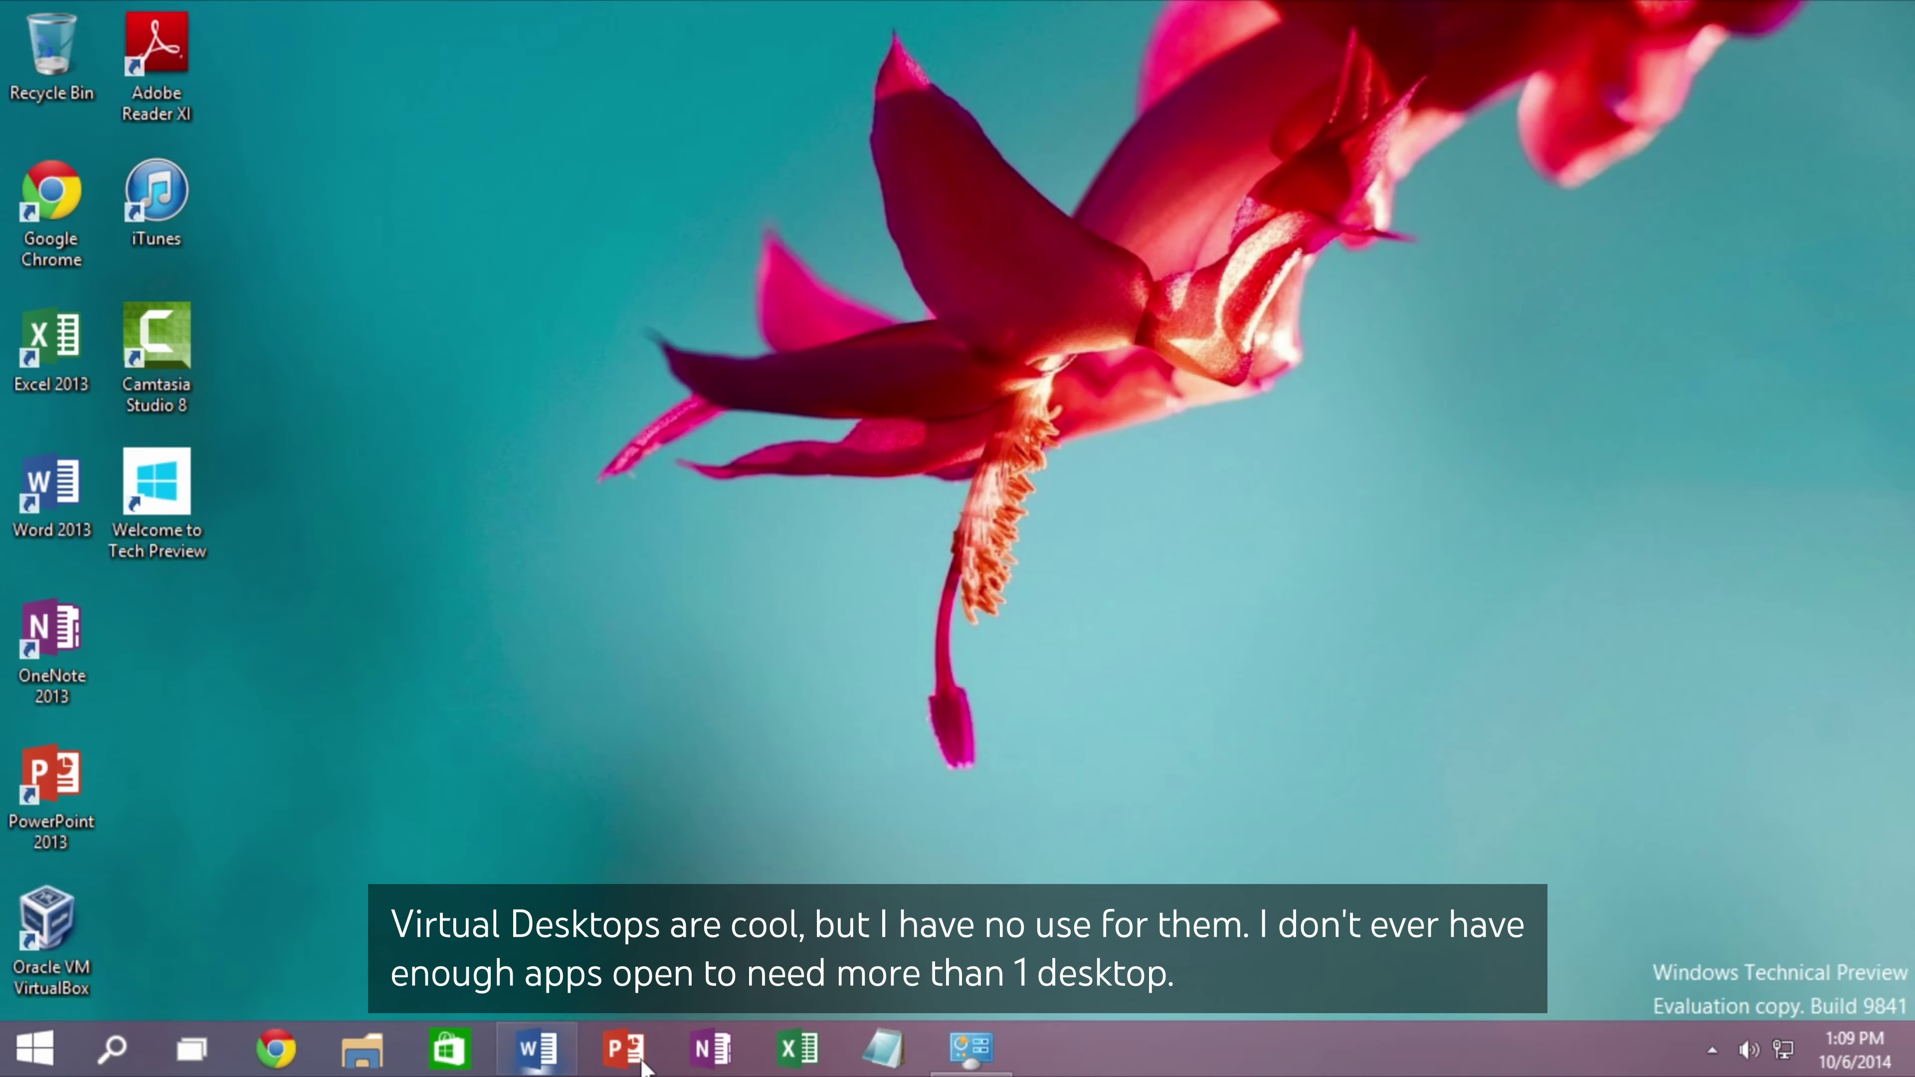
pyautogui.click(624, 1049)
pyautogui.click(710, 1049)
pyautogui.click(798, 1049)
# Return to the first virtual desktop, check its open windows and close Control Panel.
pyautogui.click(192, 1049)
pyautogui.click(751, 994)
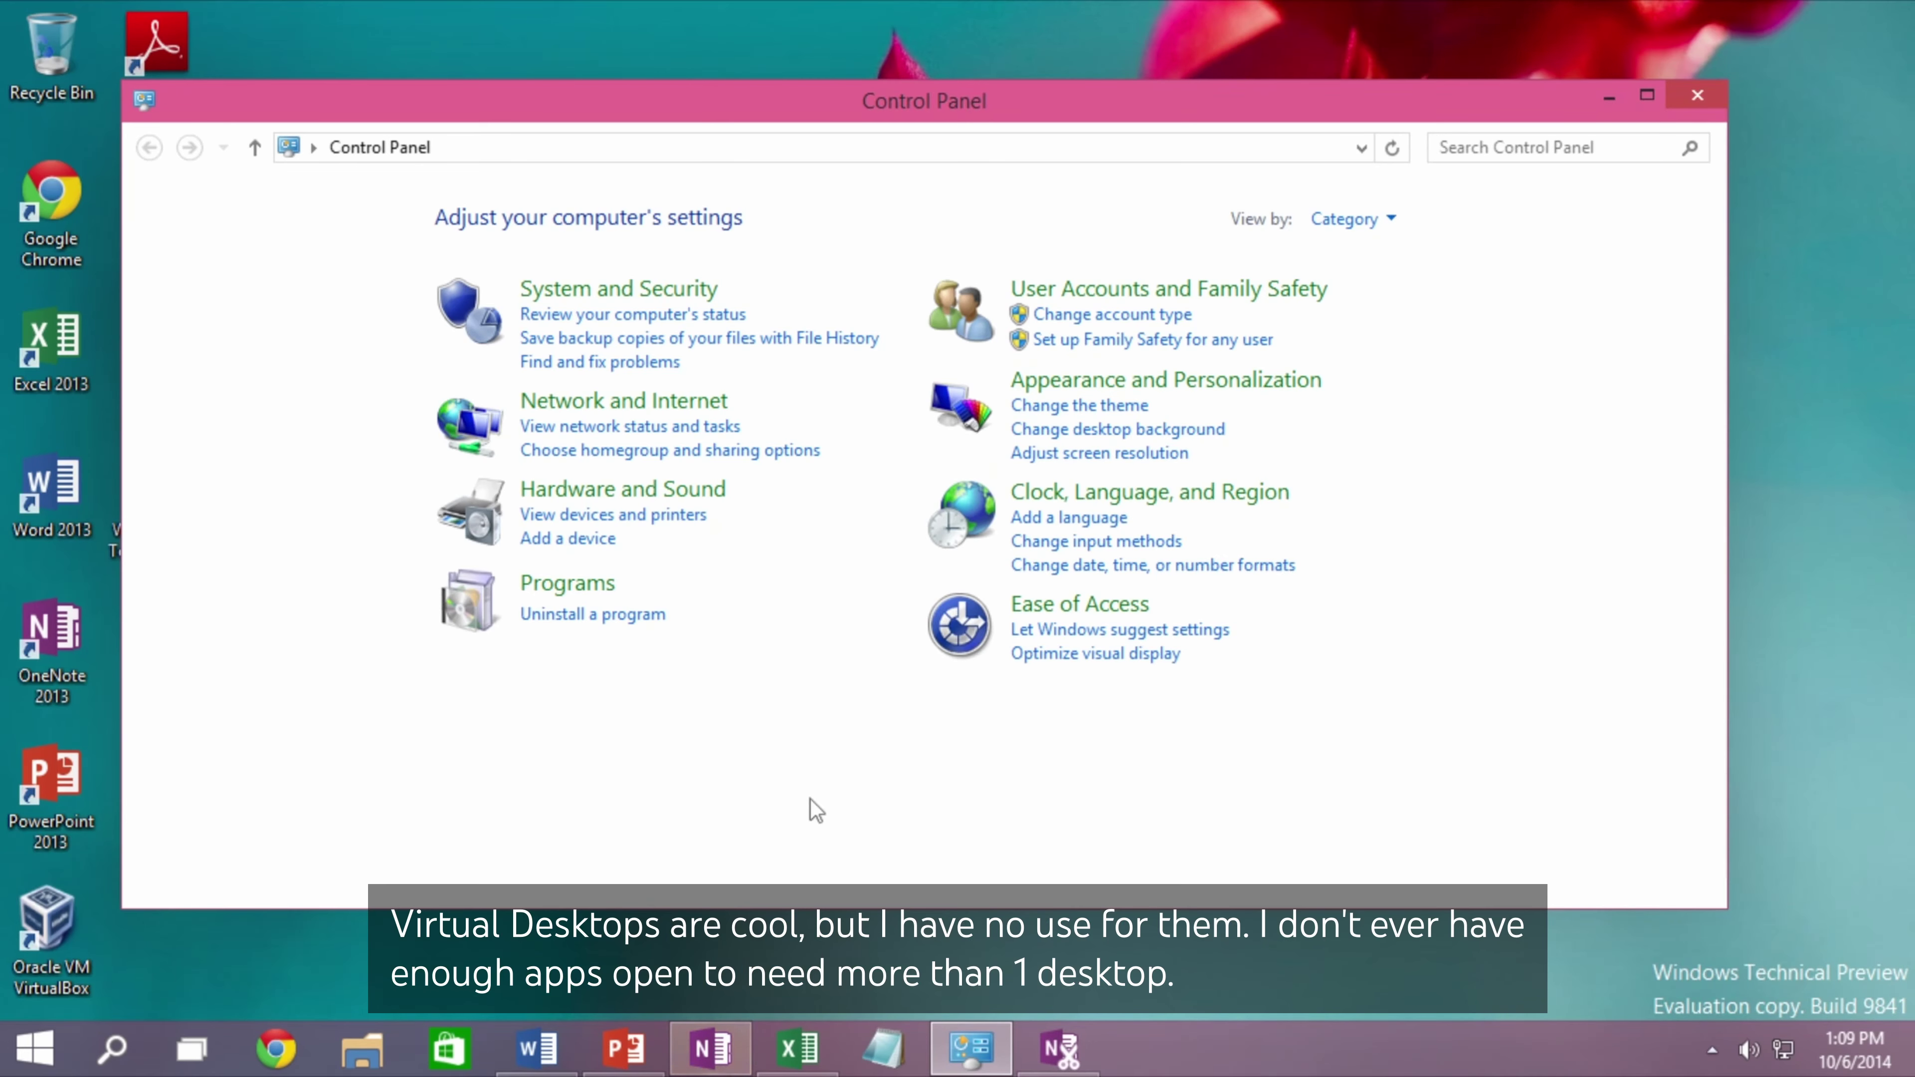
pyautogui.click(192, 1049)
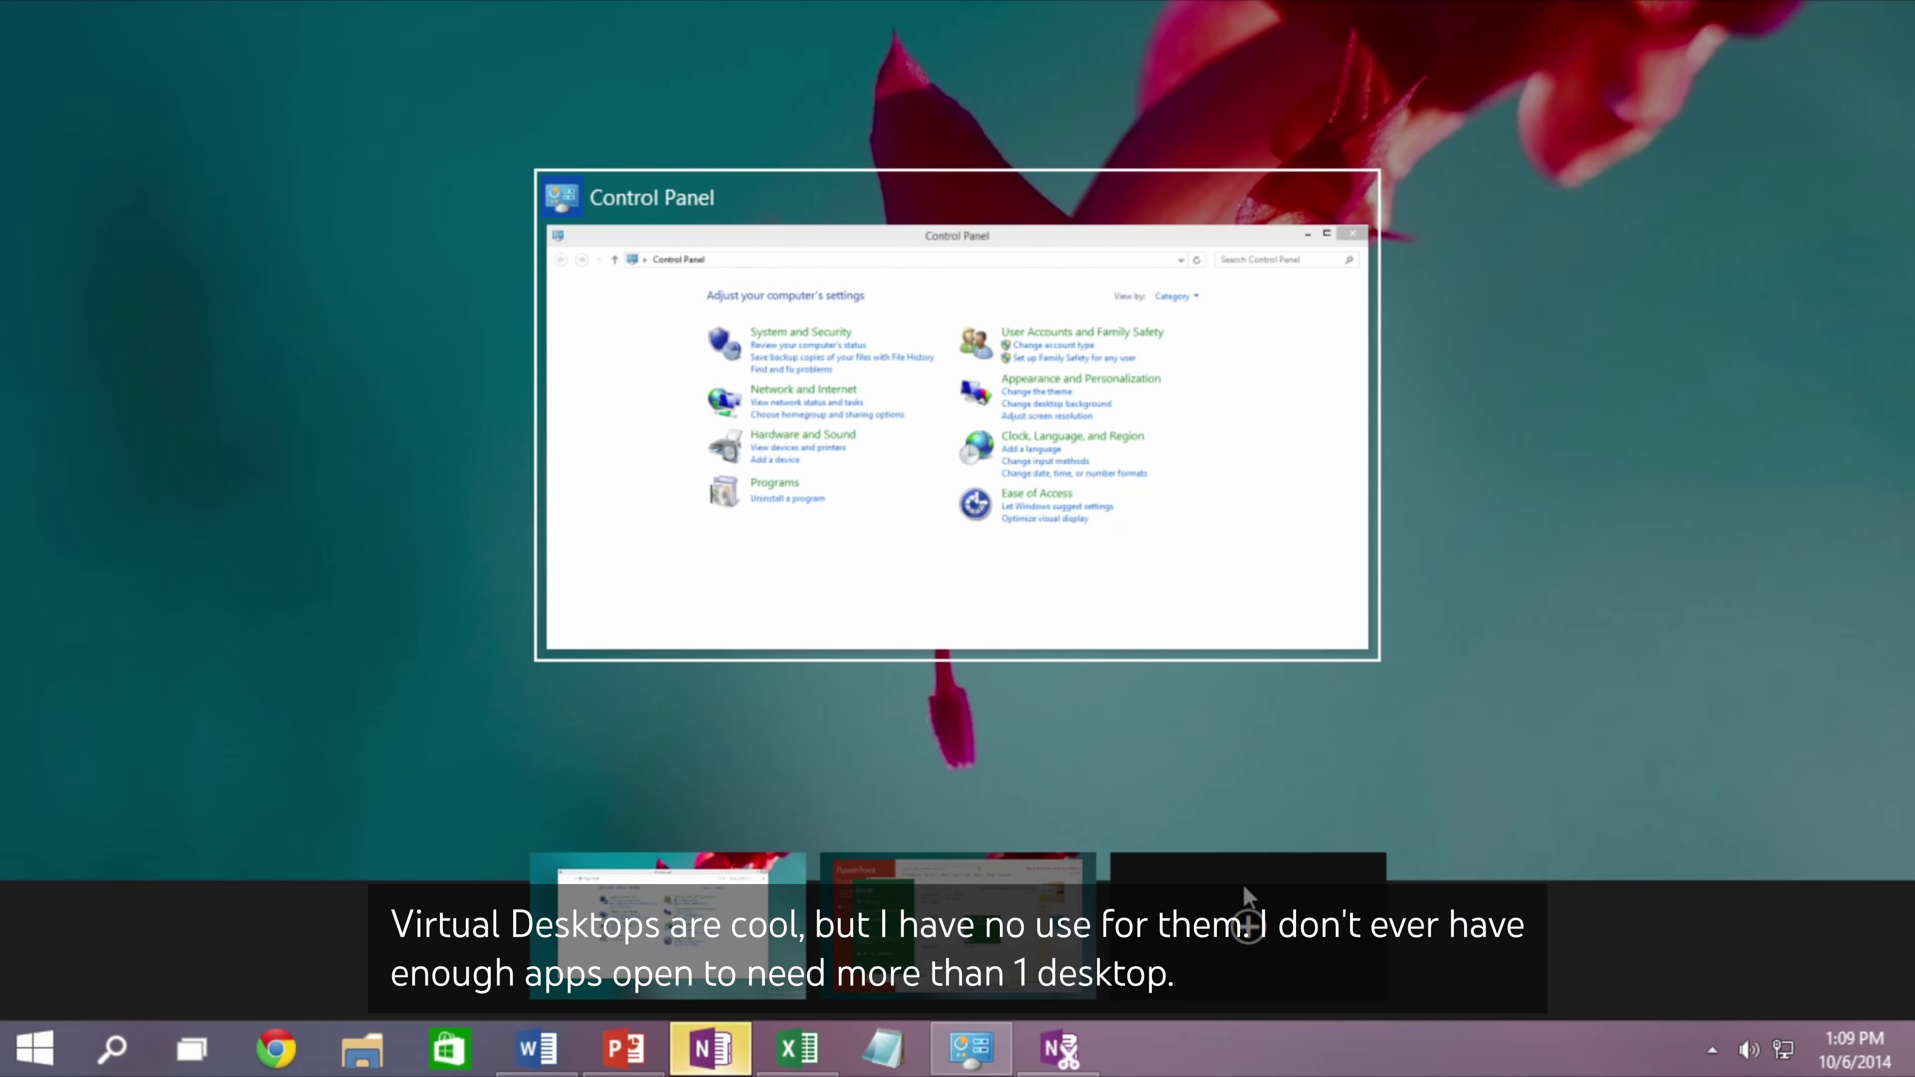
pyautogui.click(612, 534)
pyautogui.click(1779, 76)
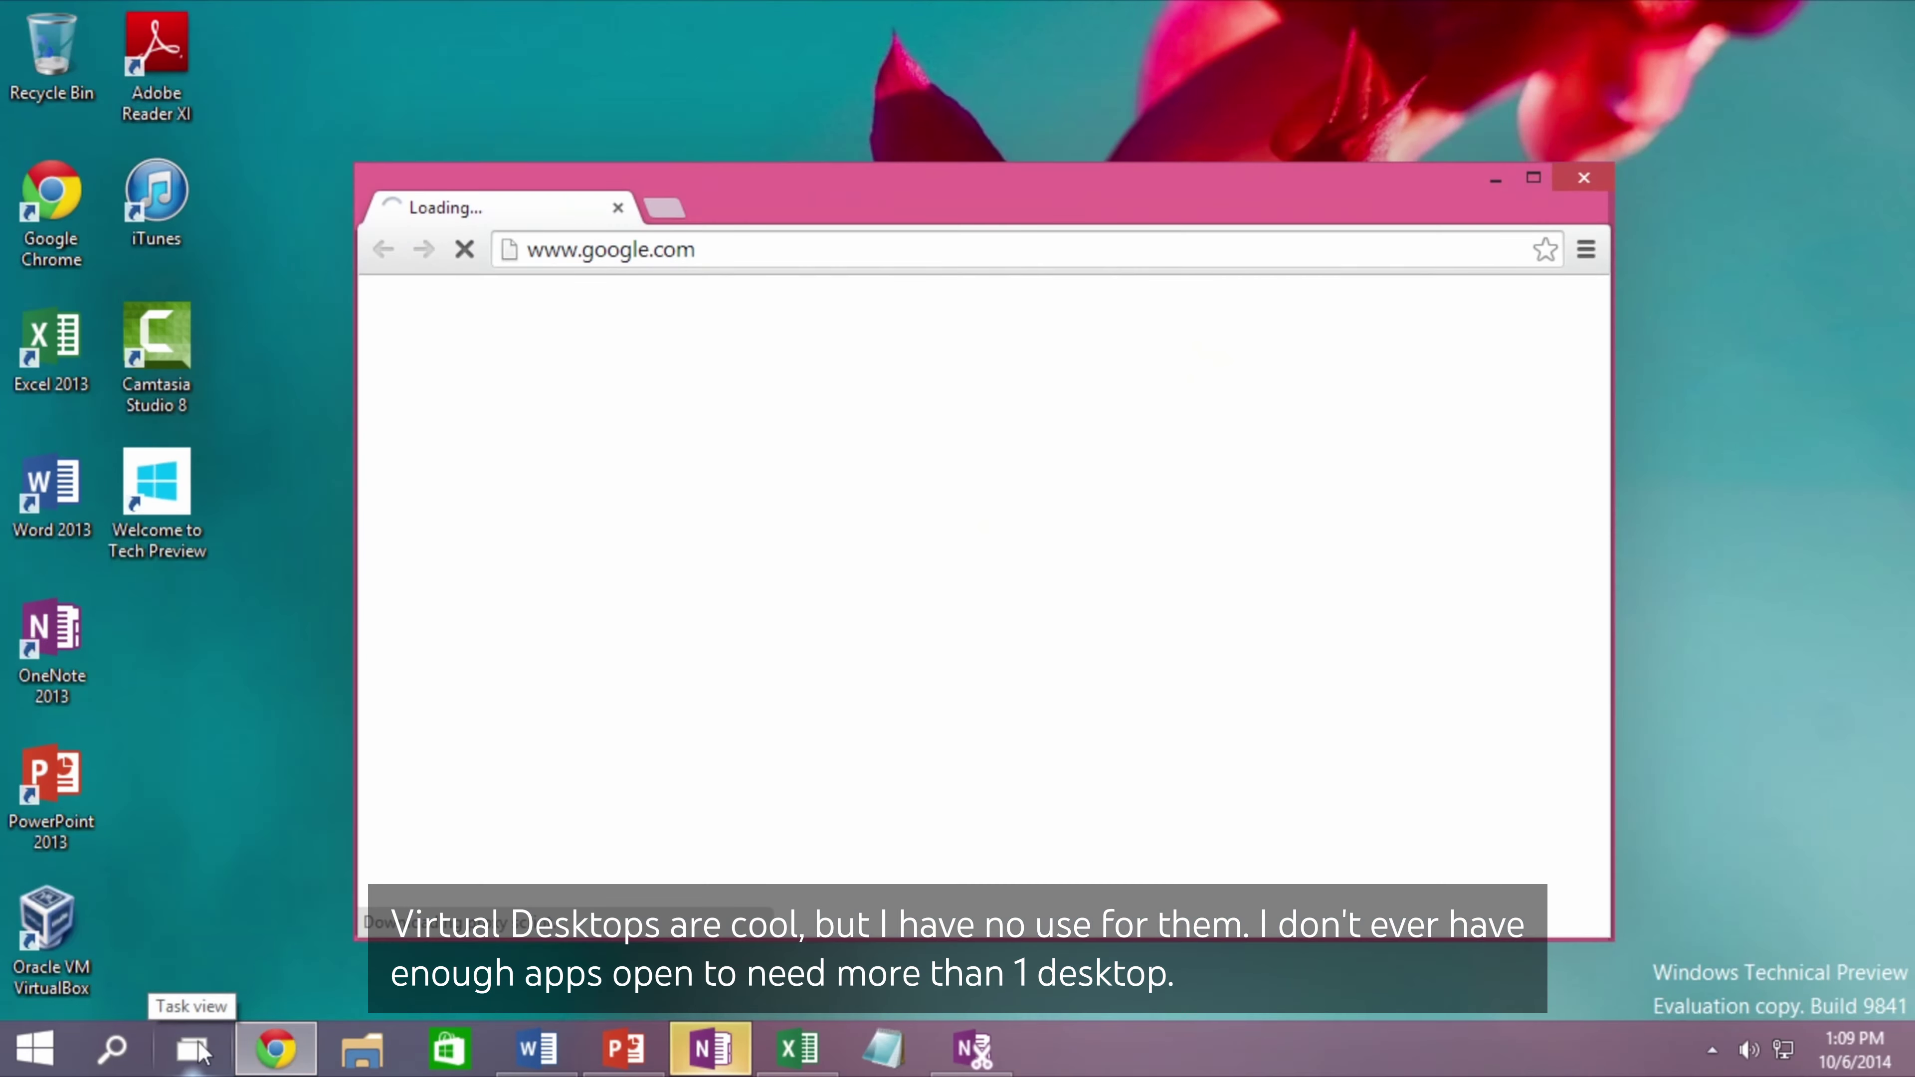
# Switch to the second virtual desktop and back to the first, and close the Chrome window there.
pyautogui.click(198, 1049)
pyautogui.click(980, 965)
pyautogui.click(198, 1049)
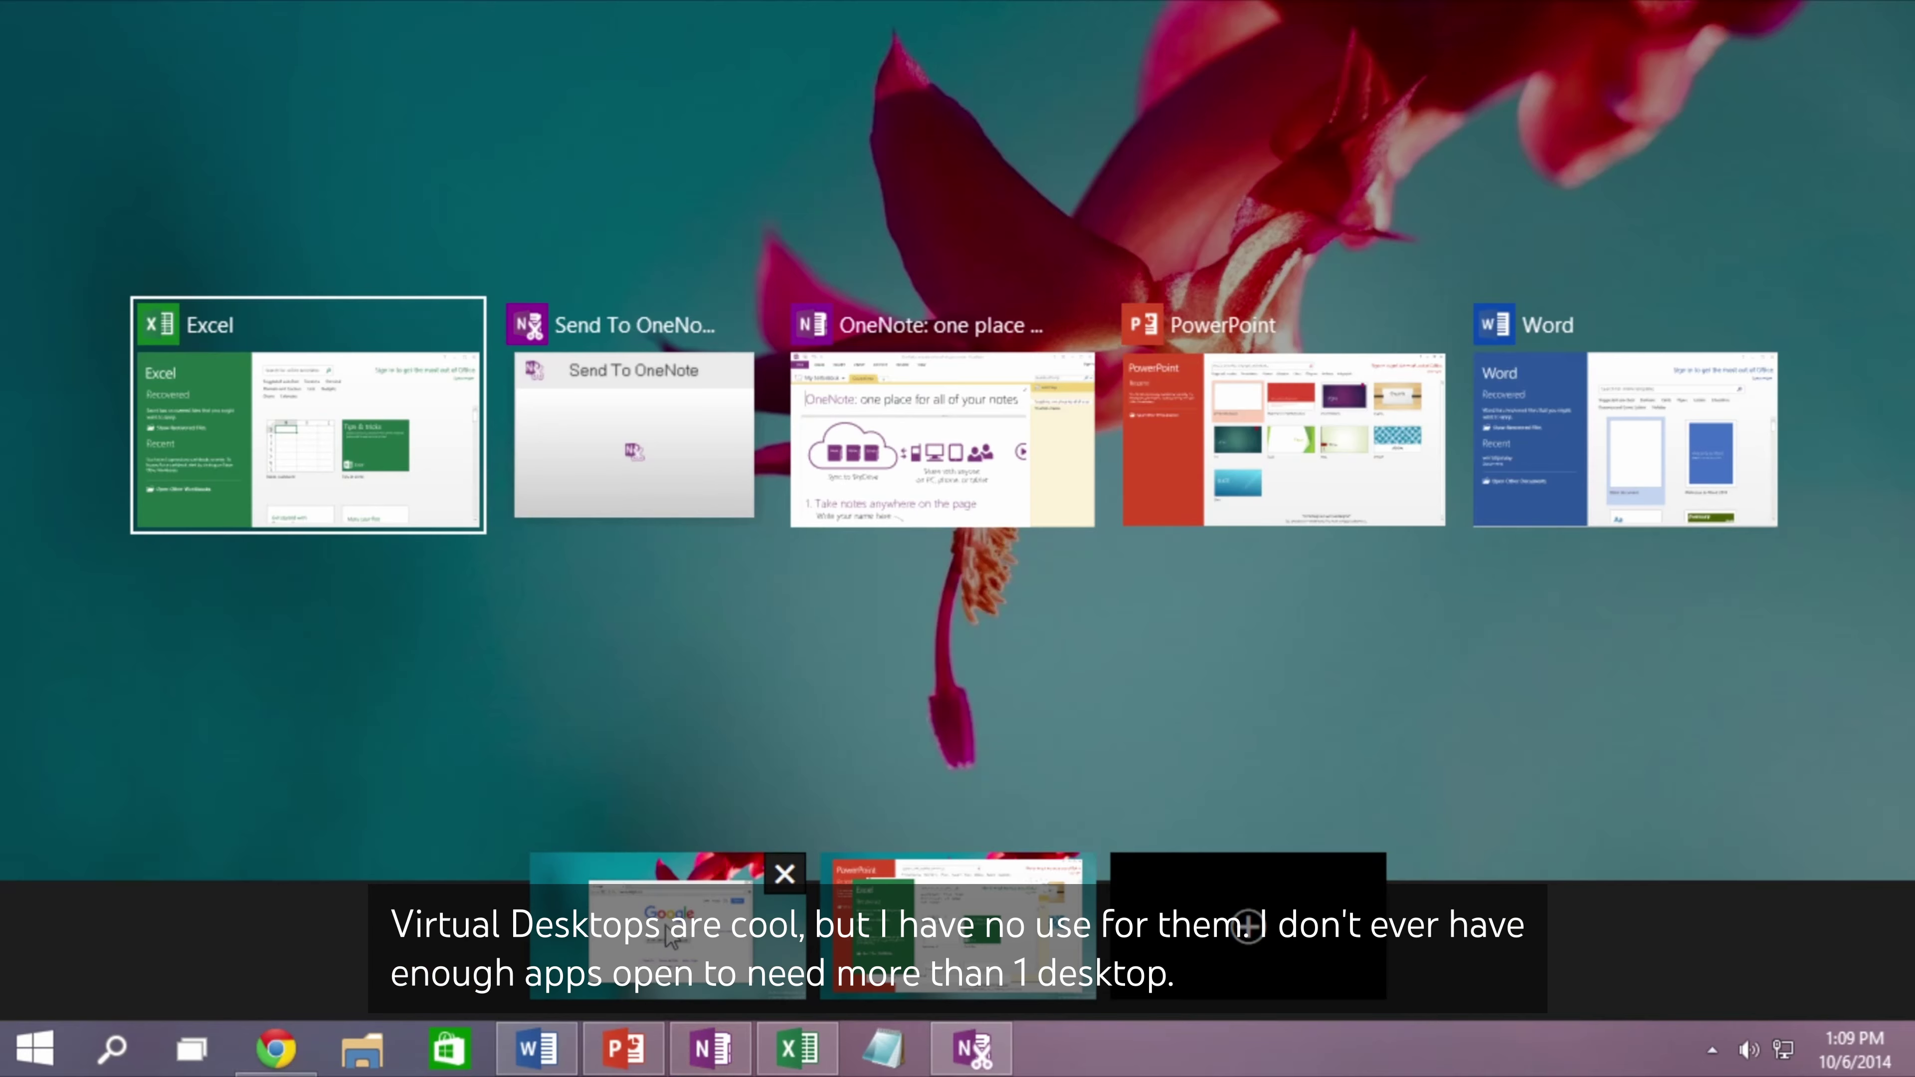
pyautogui.click(717, 981)
pyautogui.click(1581, 177)
# Close the Word, PowerPoint, OneNote, Excel and Send To OneNote windows from the taskbar.
pyautogui.rightClick(537, 1049)
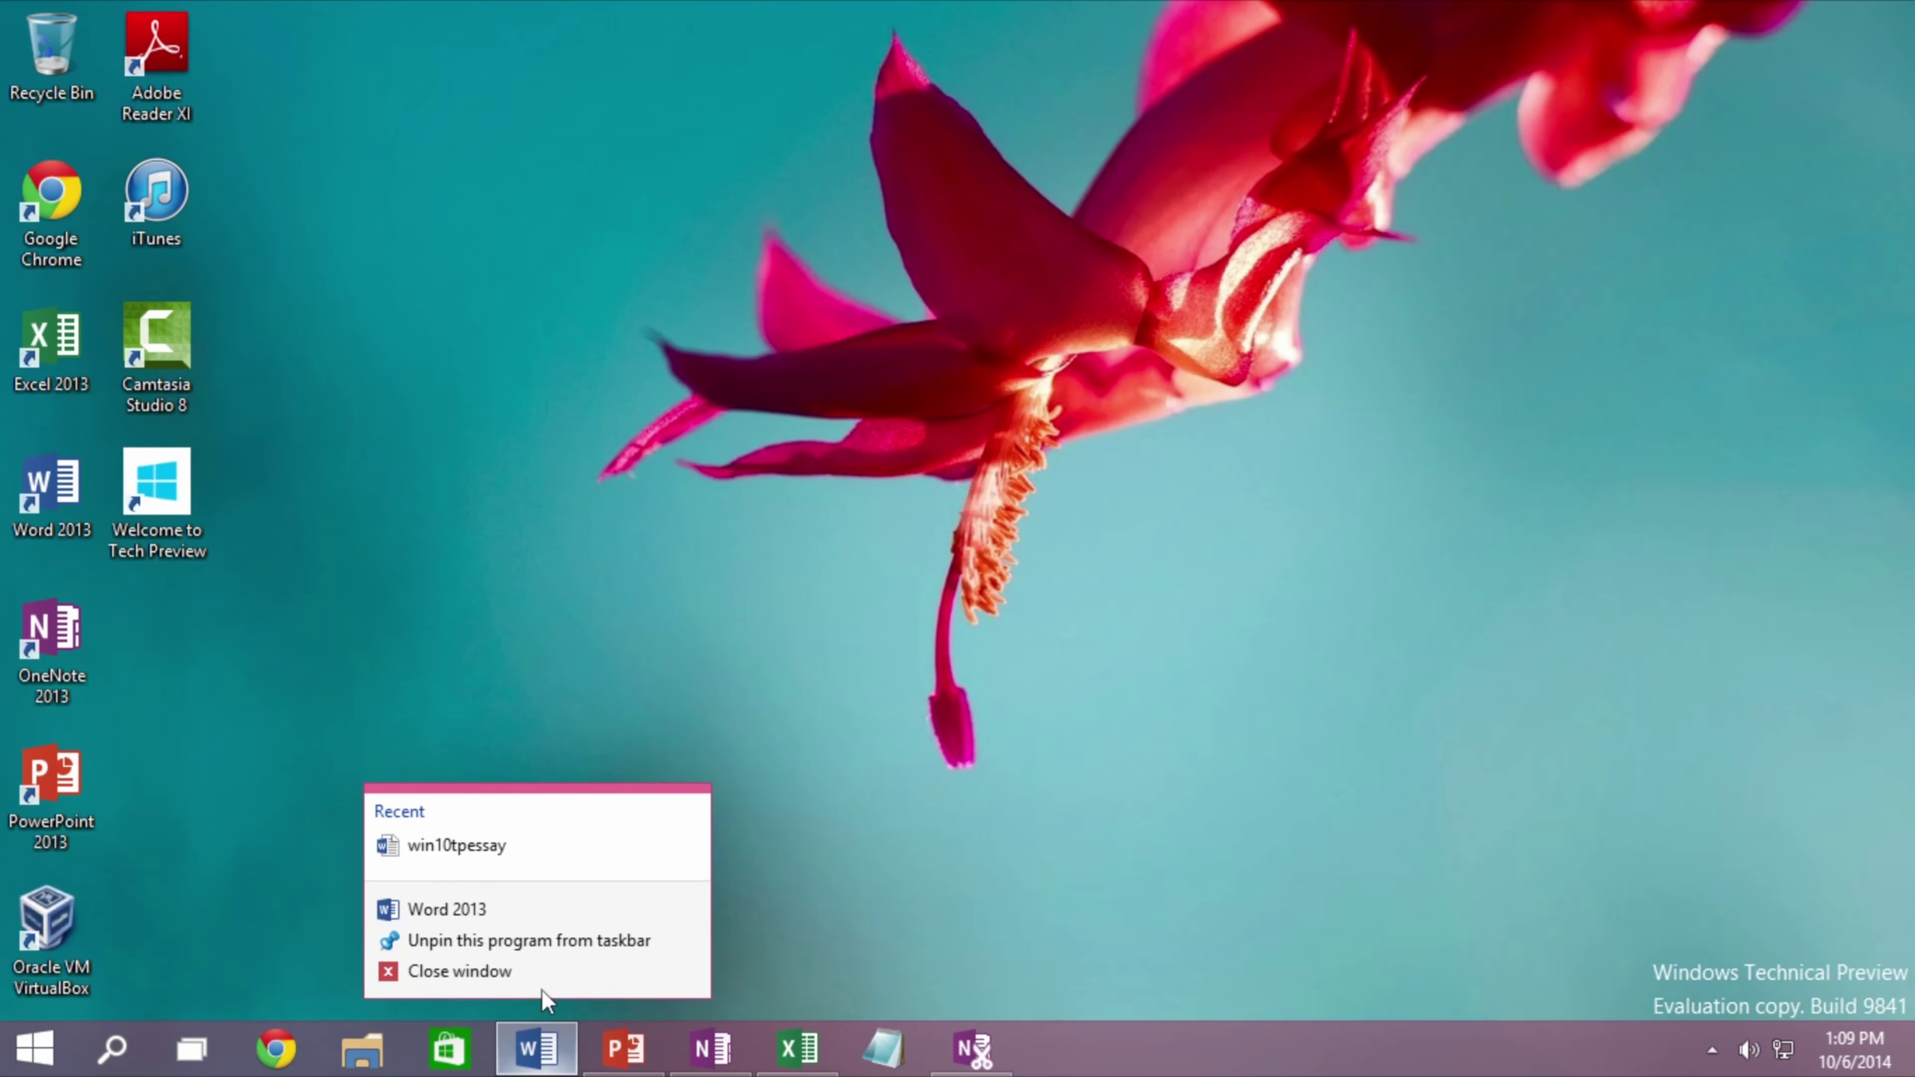
pyautogui.click(537, 1049)
pyautogui.click(712, 1049)
pyautogui.rightClick(711, 1049)
pyautogui.click(667, 978)
pyautogui.rightClick(797, 1049)
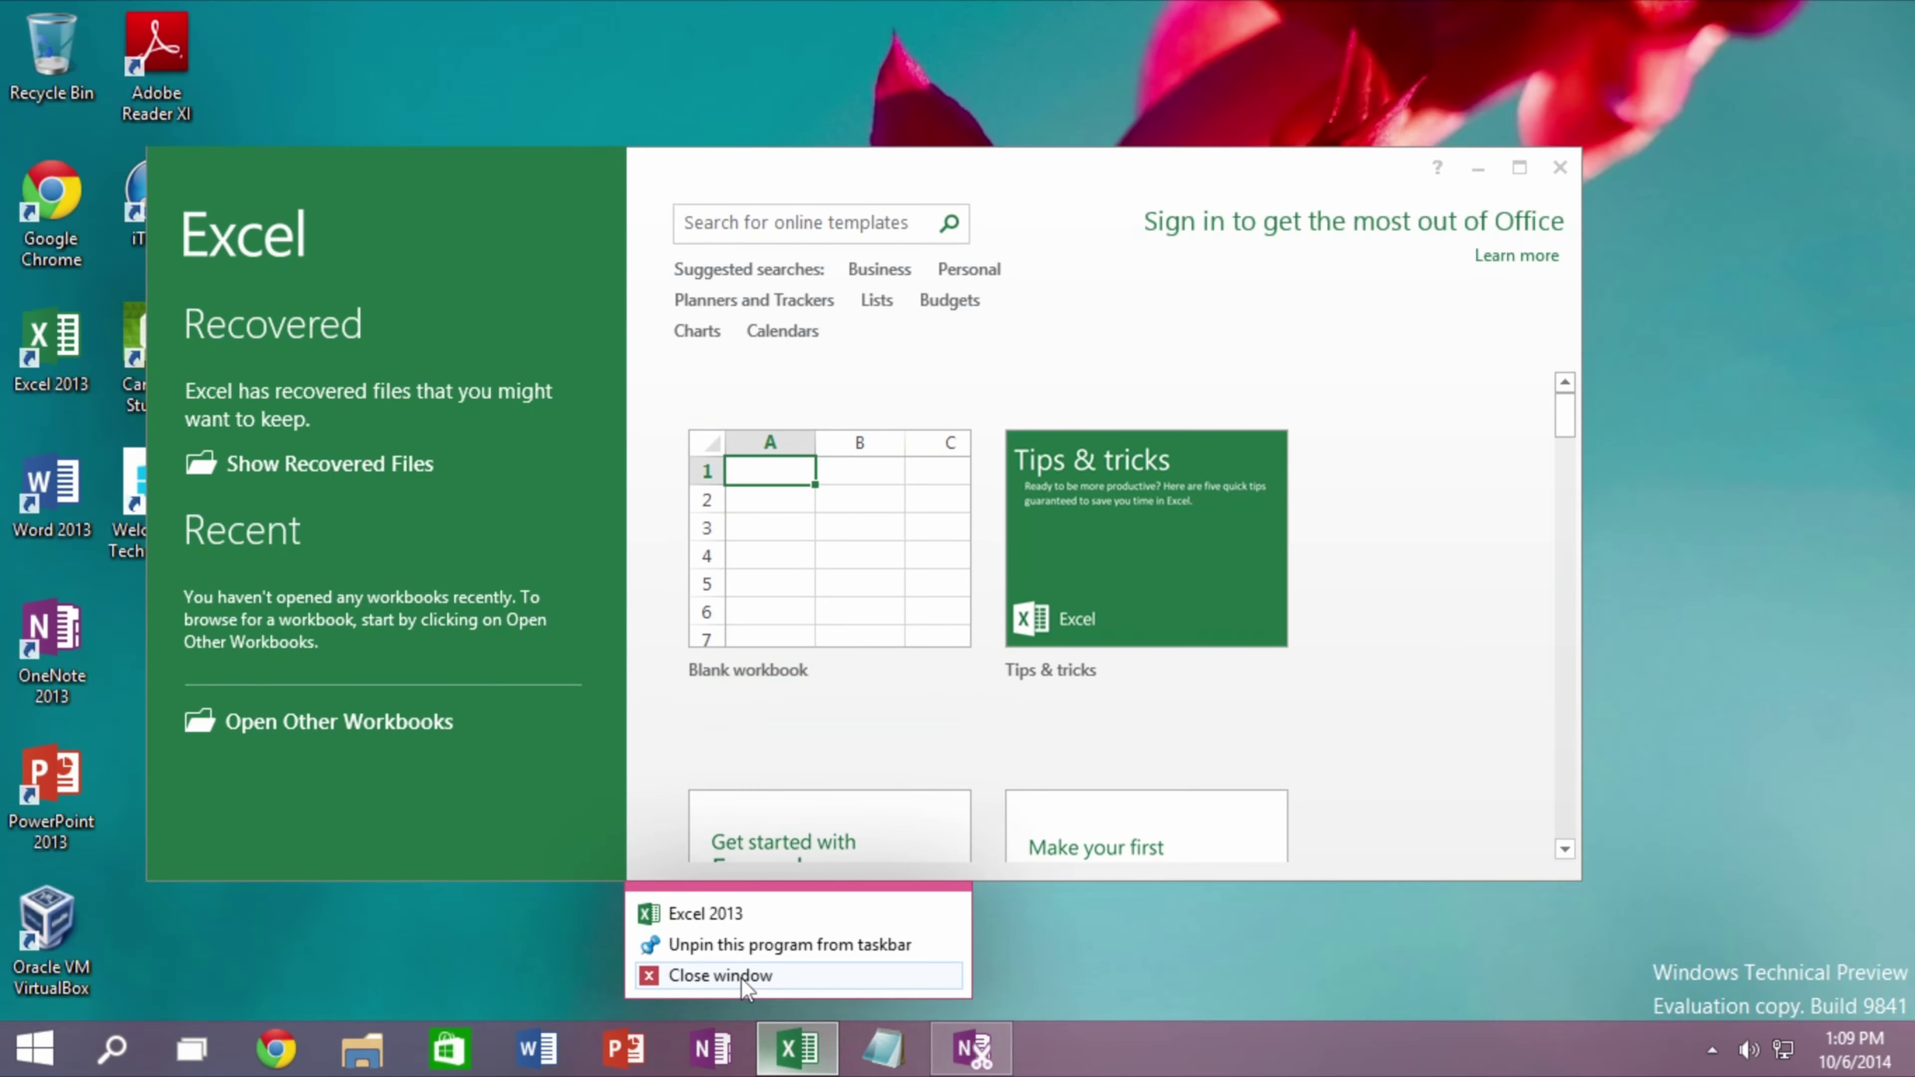
pyautogui.click(748, 980)
pyautogui.rightClick(973, 1049)
pyautogui.click(949, 997)
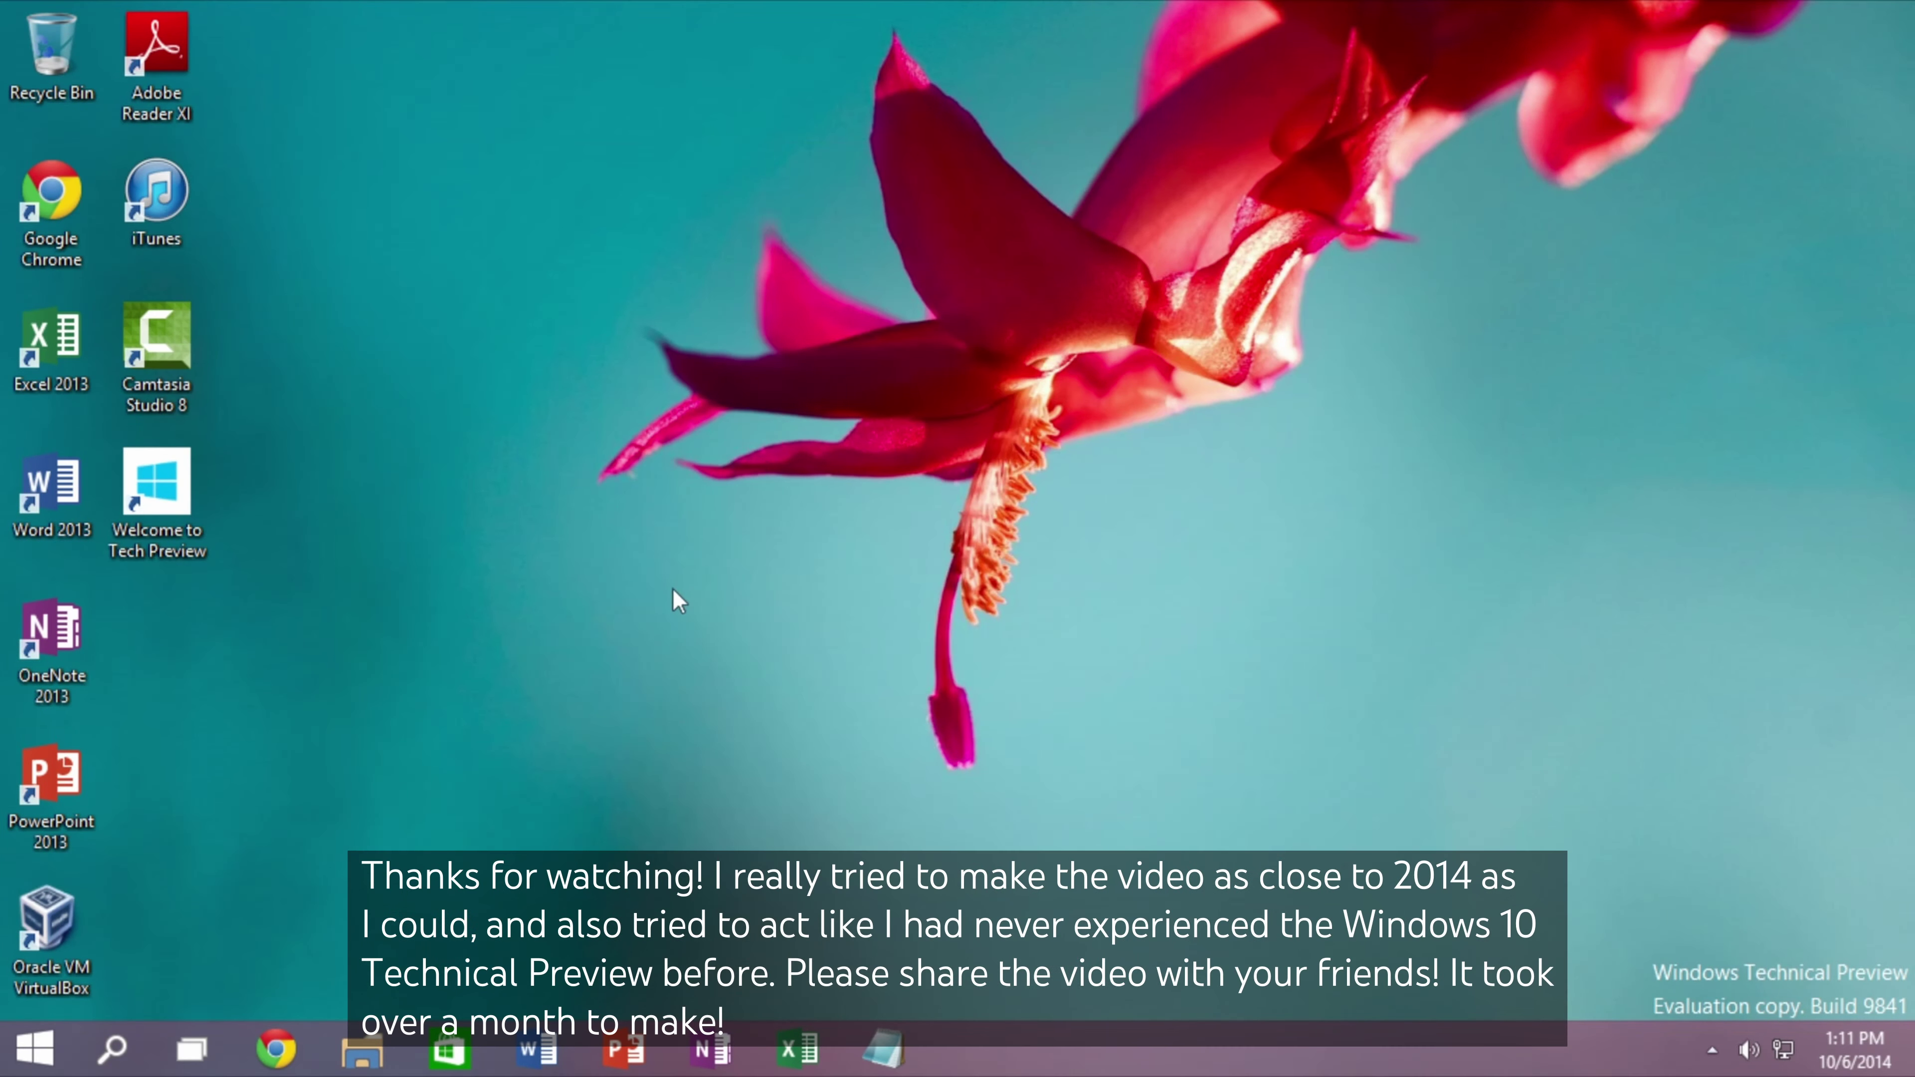
# Shut down the computer from the Start menu.
pyautogui.click(57, 1036)
pyautogui.click(346, 325)
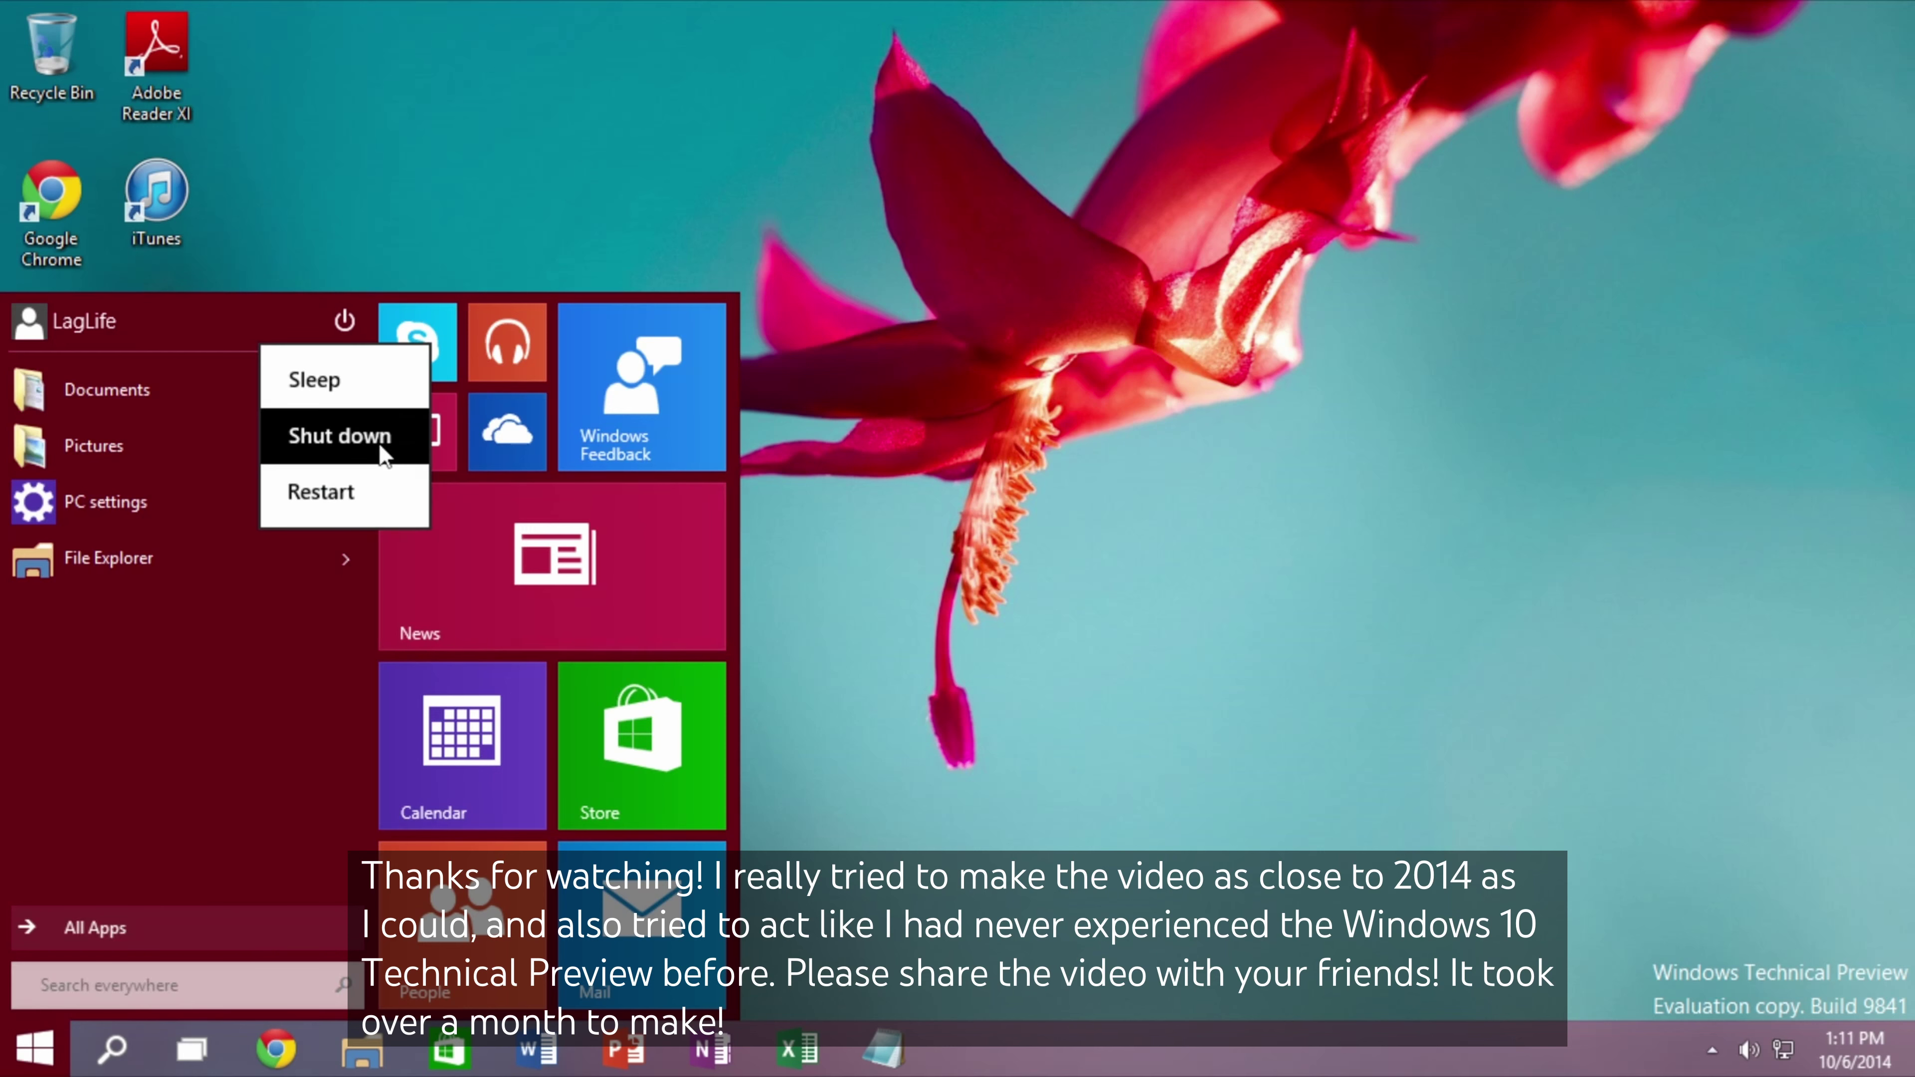
pyautogui.click(384, 455)
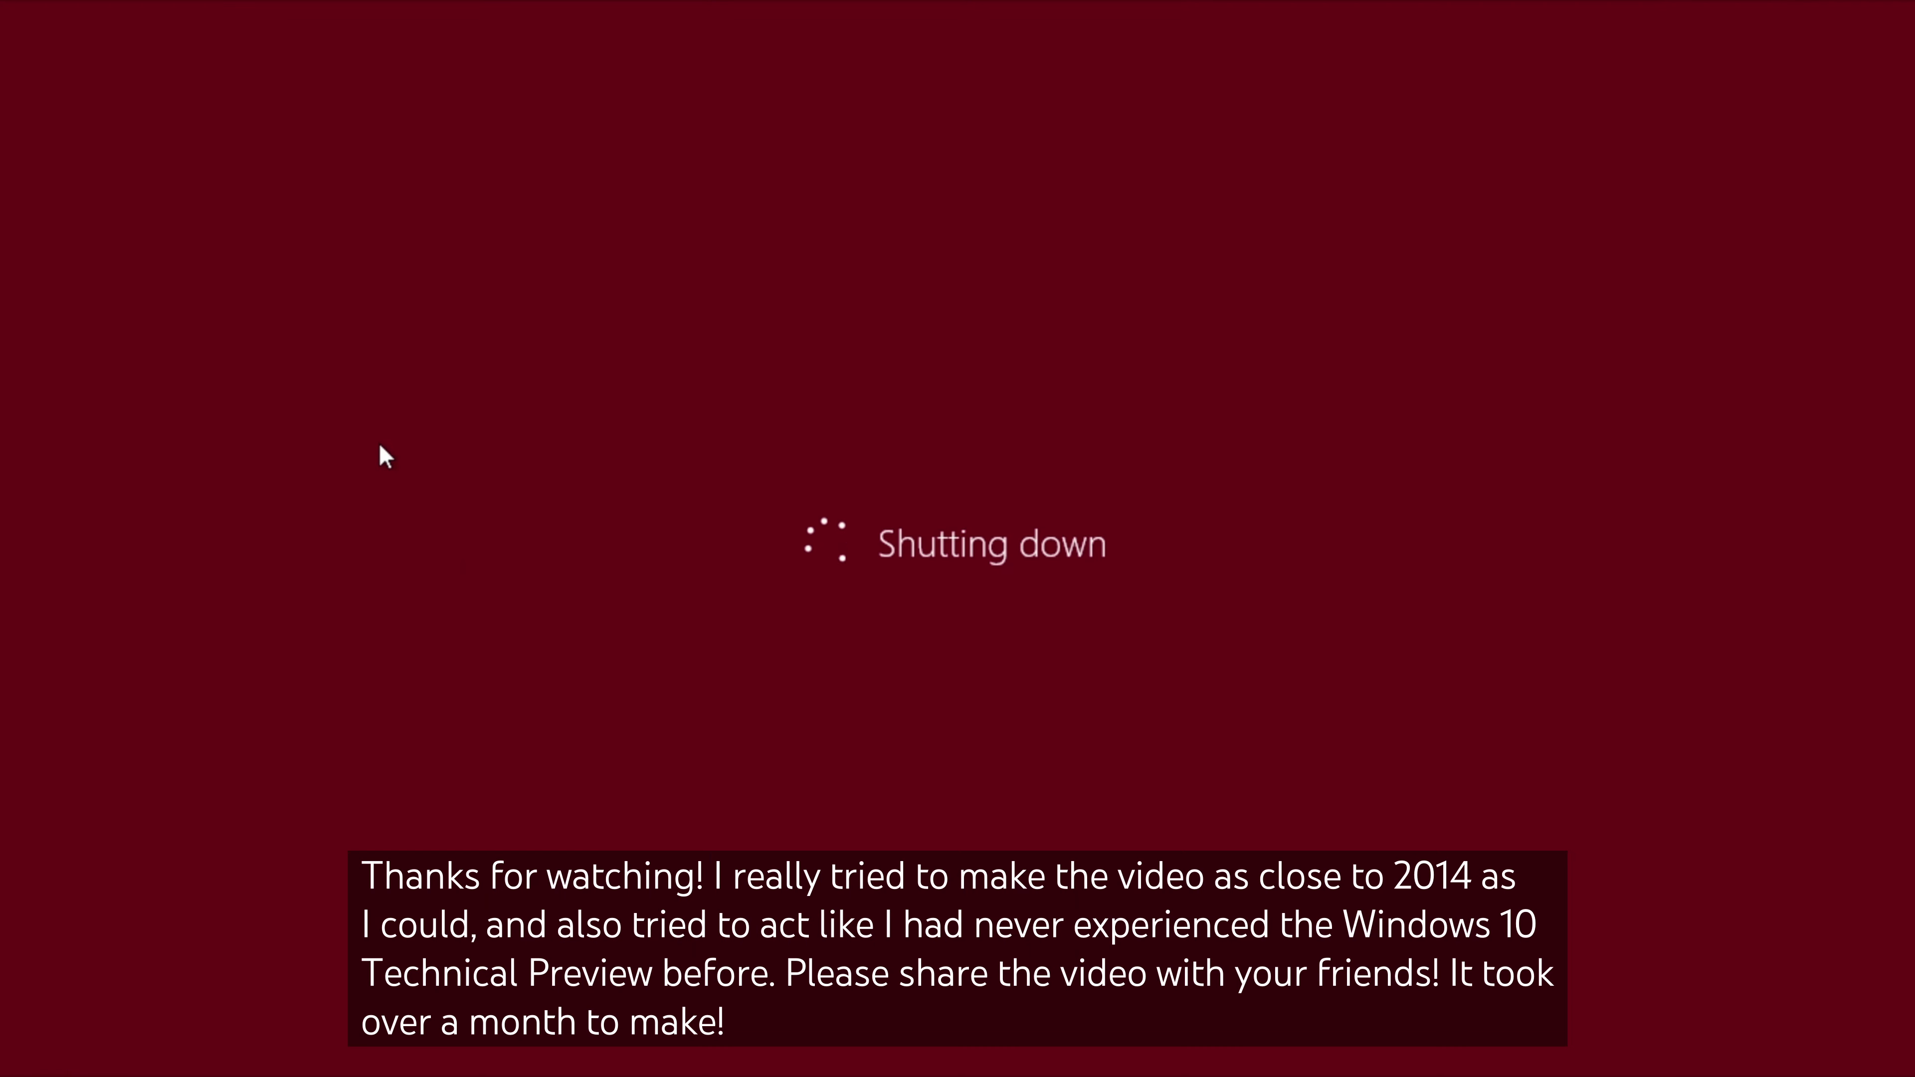